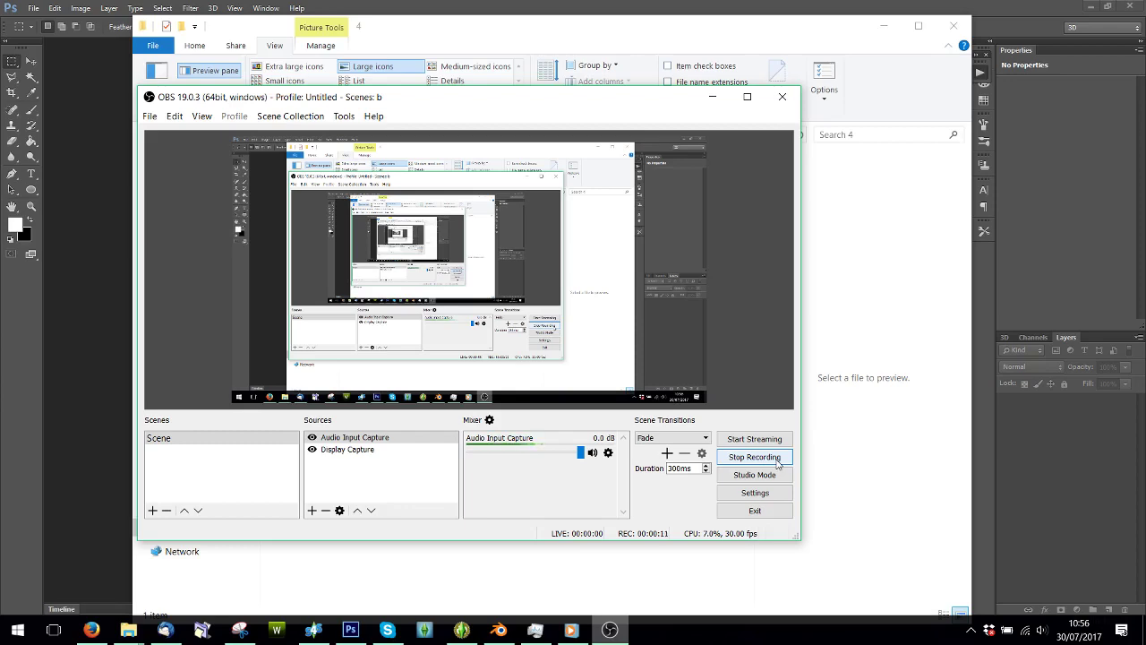
Step: Open the CAS_con_simtanicoContactsChosenOne package from the Contacts\4 folder in the package editor
left_click(712, 97)
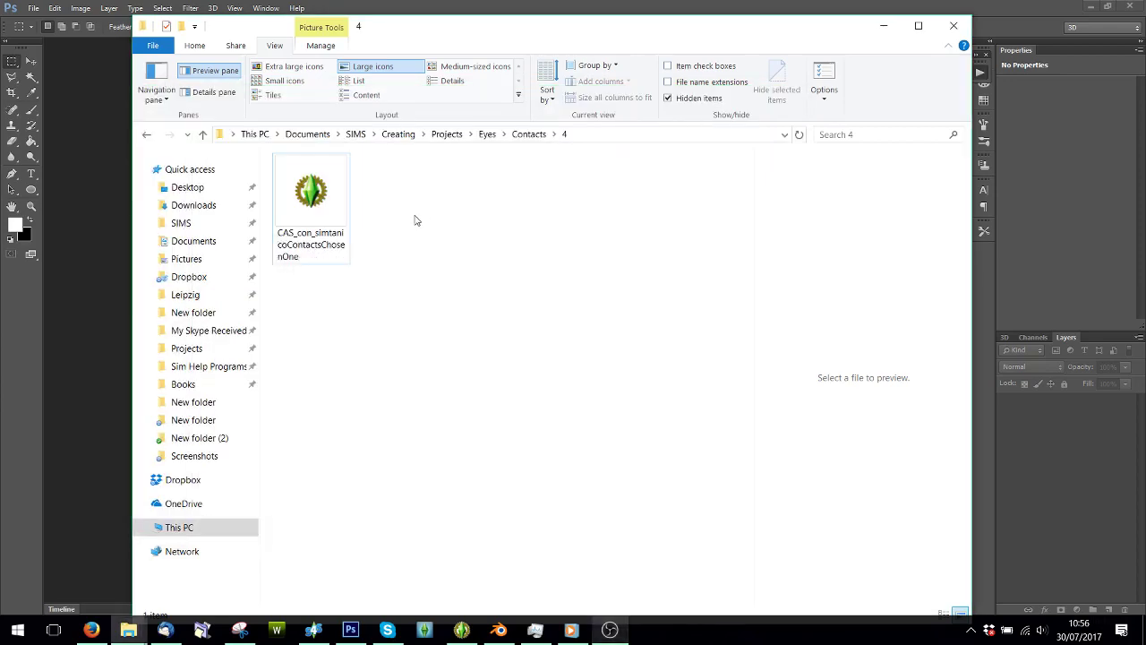
left_click(291, 186)
double_click(290, 187)
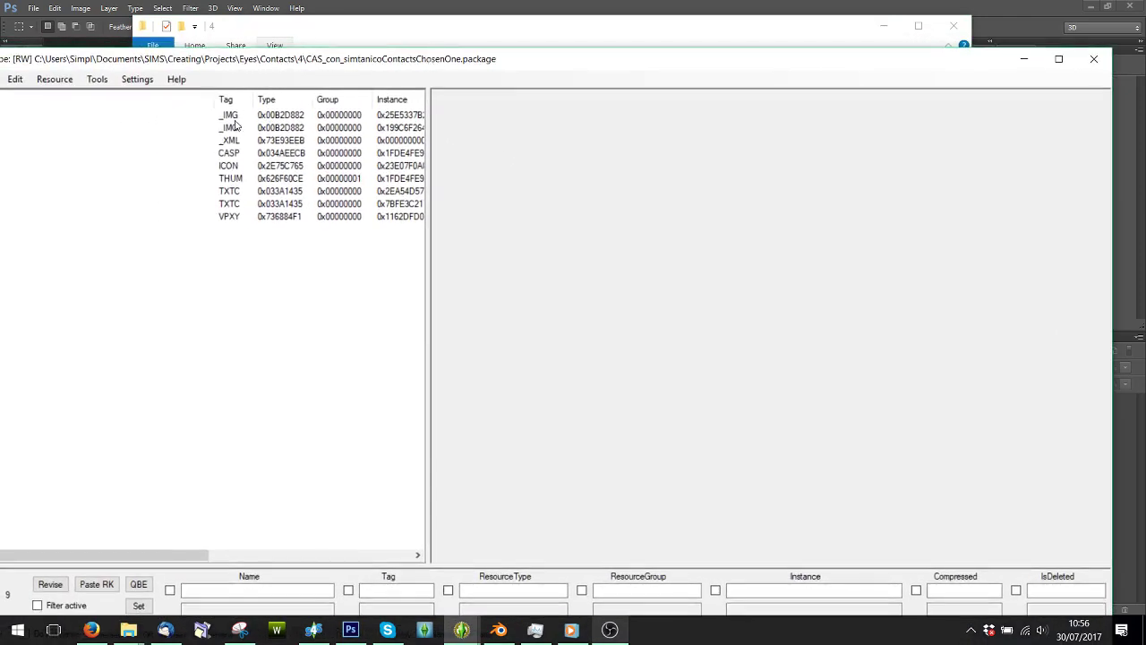
Step: Export the first _IMG resource, the grey eye texture, as a DDS file named 1 in the Contacts\4 folder
left_click(231, 116)
right_click(231, 115)
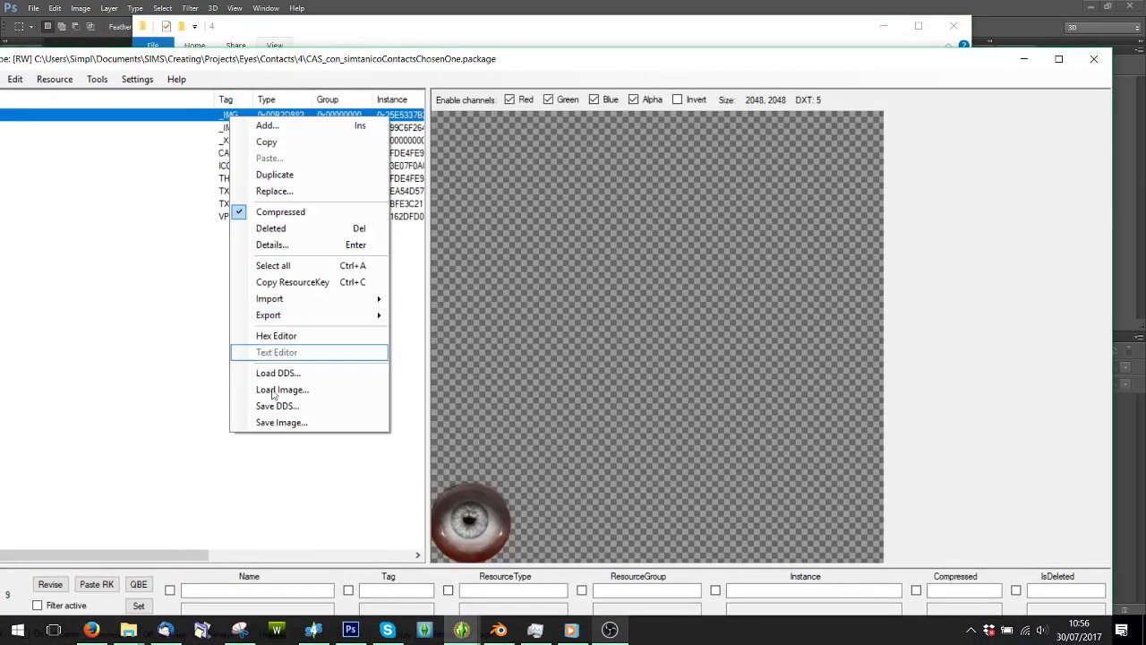
left_click(277, 406)
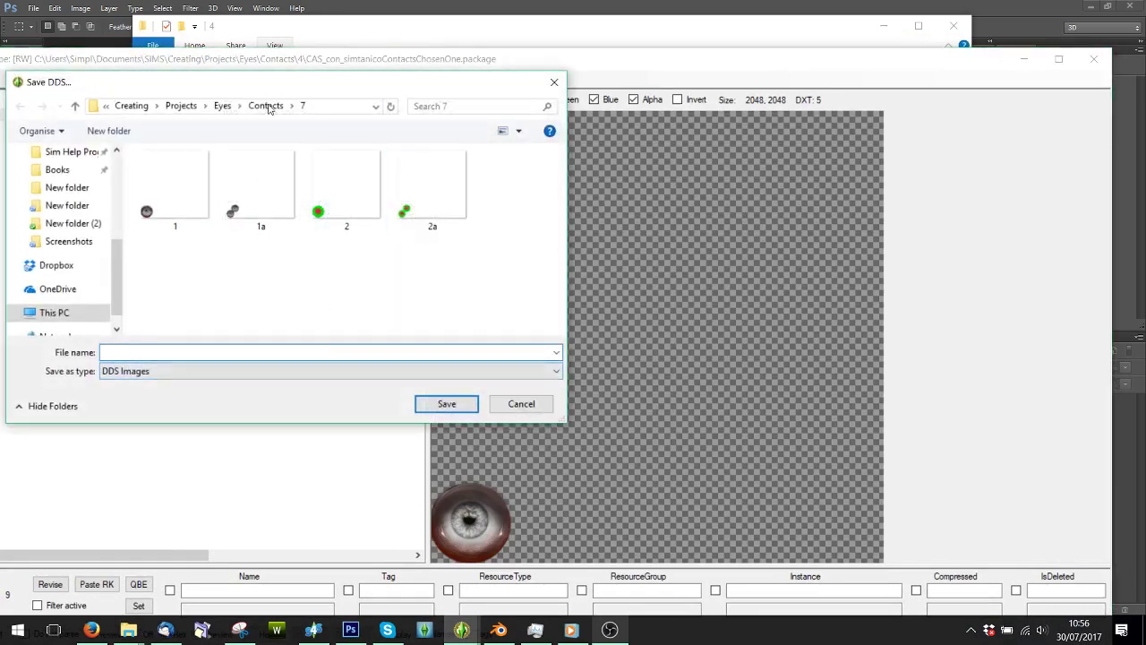
left_click(266, 105)
double_click(171, 223)
left_click(214, 350)
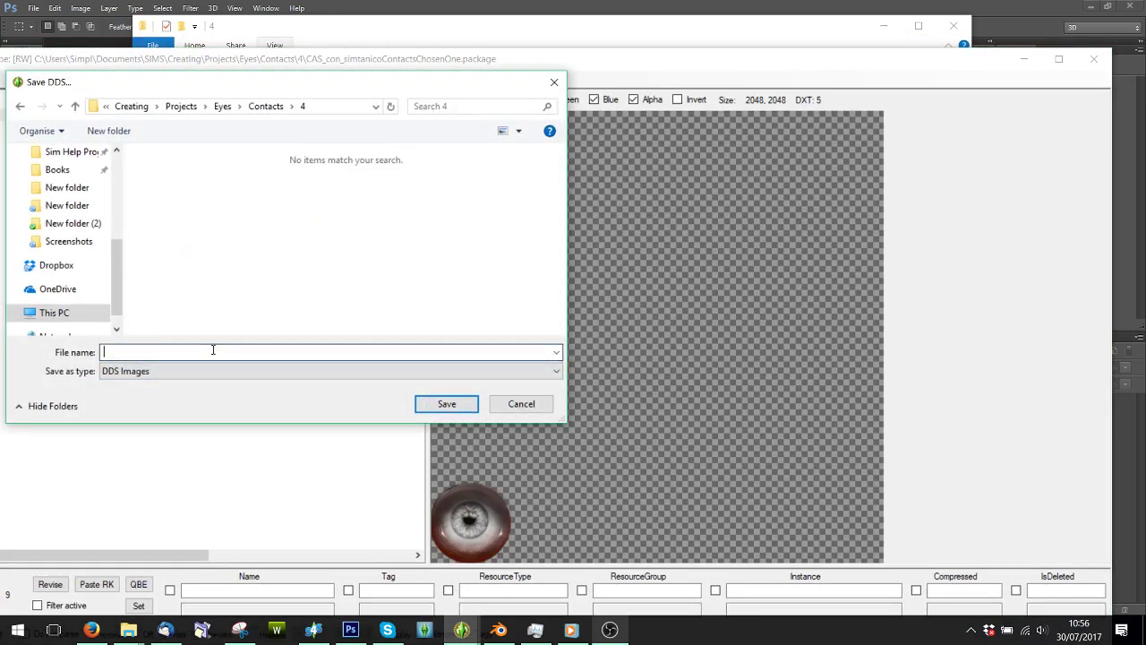
type("1")
left_click(427, 412)
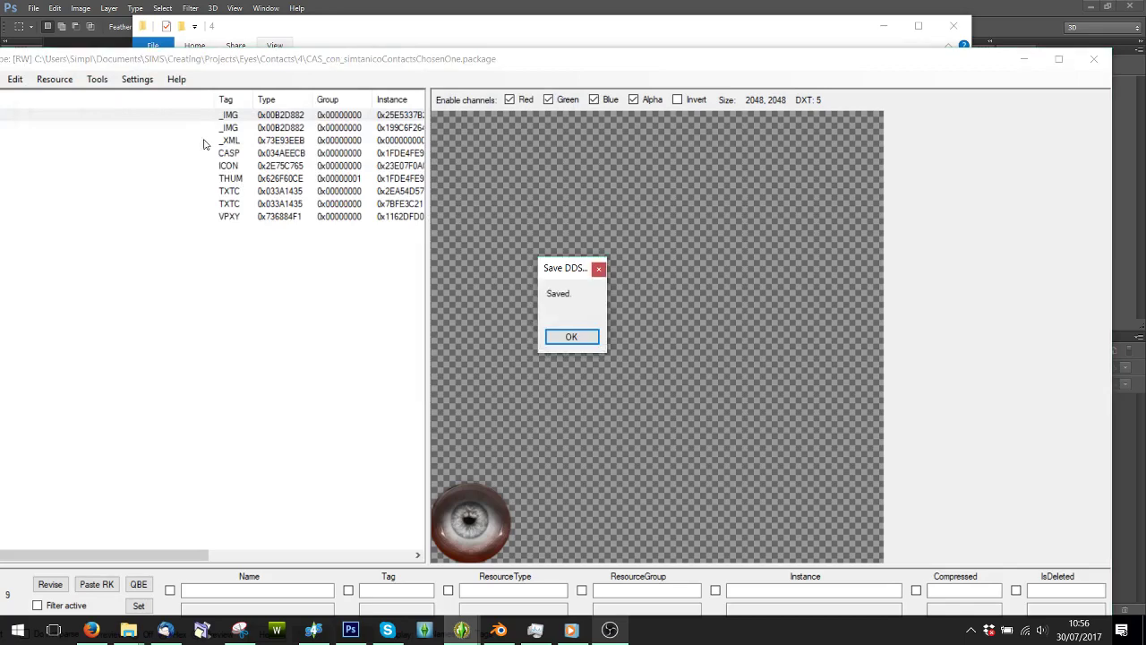
left_click(571, 336)
Step: Export the second _IMG resource, the green and red mask, as DDS file 2 in the Contacts\4 folder
left_click(240, 128)
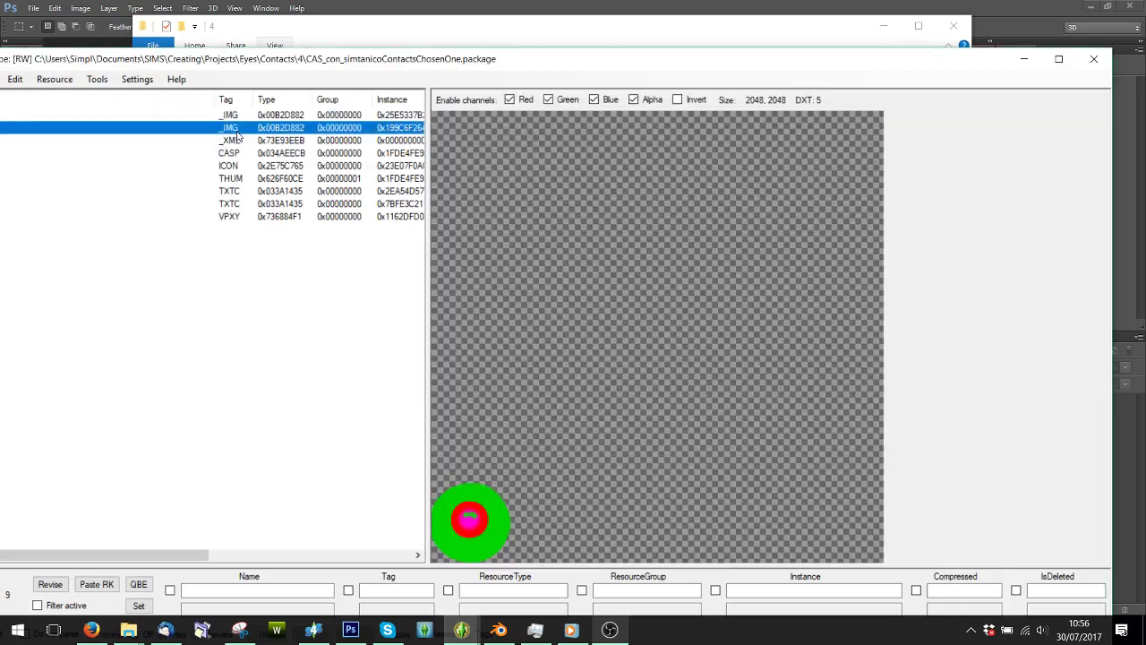
right_click(238, 134)
left_click(261, 423)
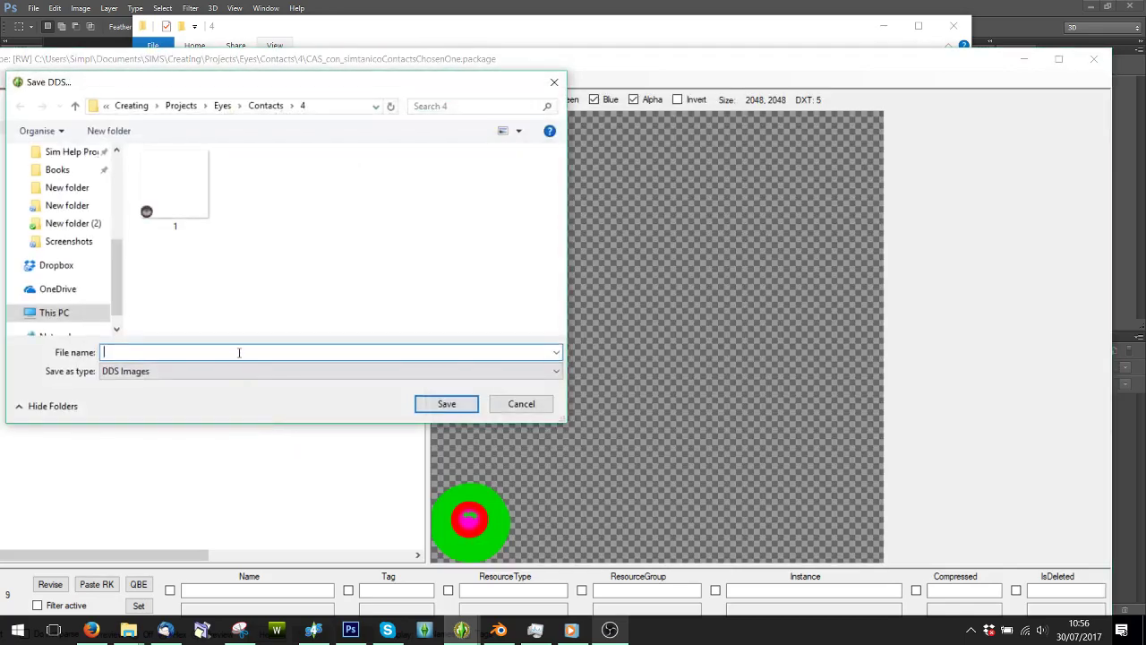
left_click(446, 403)
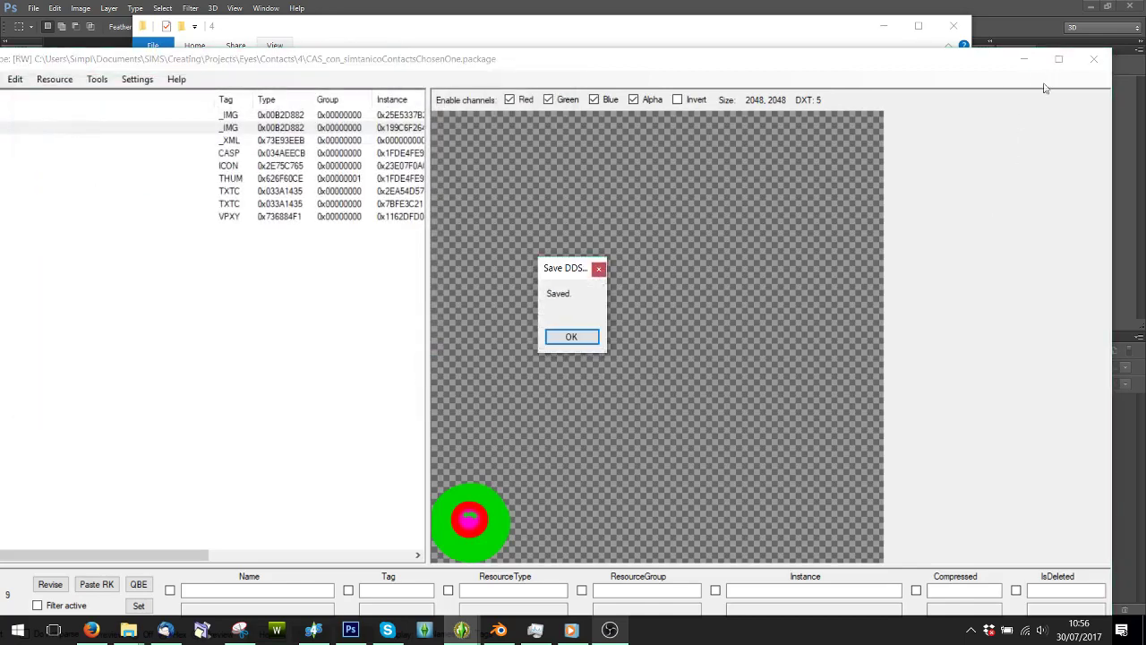
left_click(567, 336)
left_click(1024, 58)
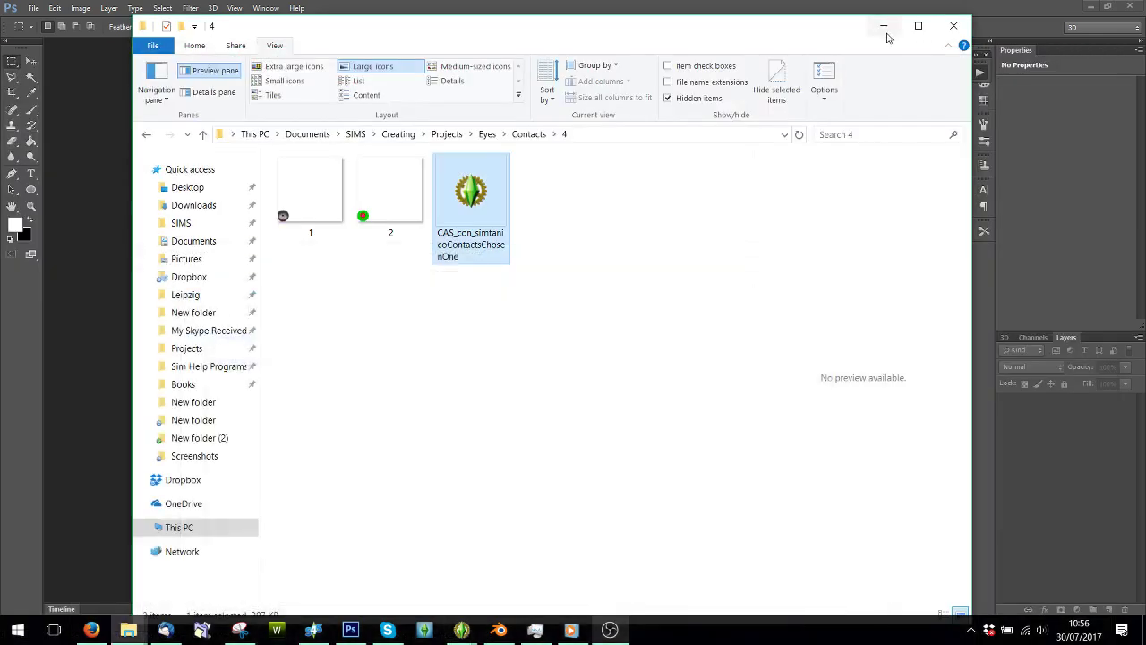
Step: Switch to Photoshop and open UV.psd from the Projects\Eyes folder
left_click(883, 25)
left_click(33, 8)
left_click(43, 36)
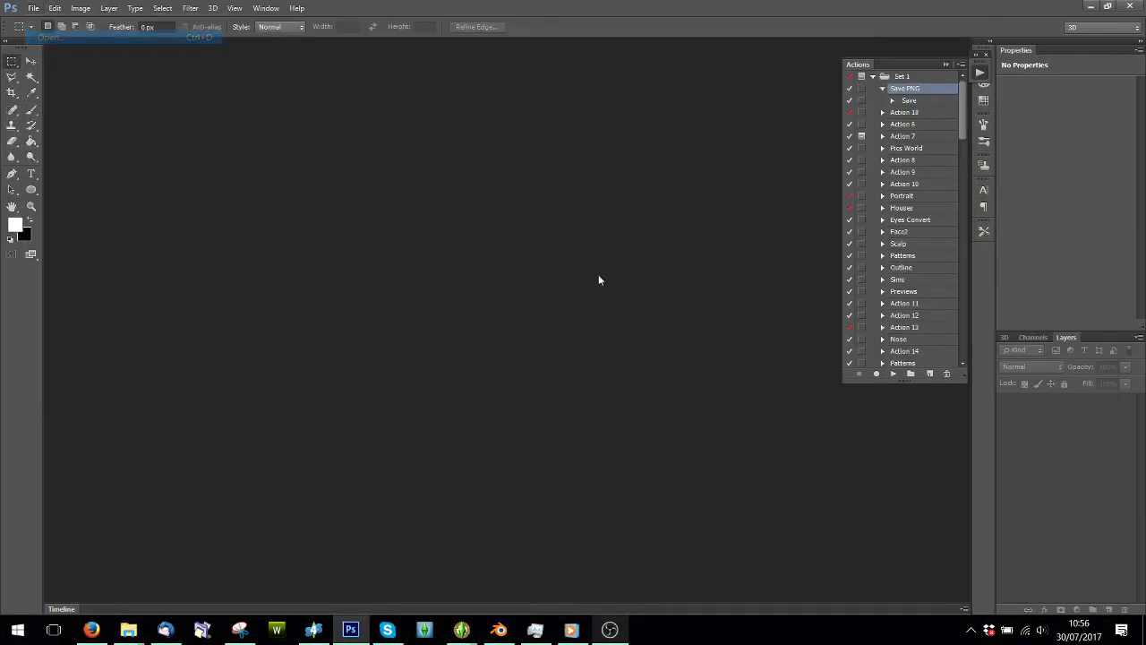
left_click(459, 211)
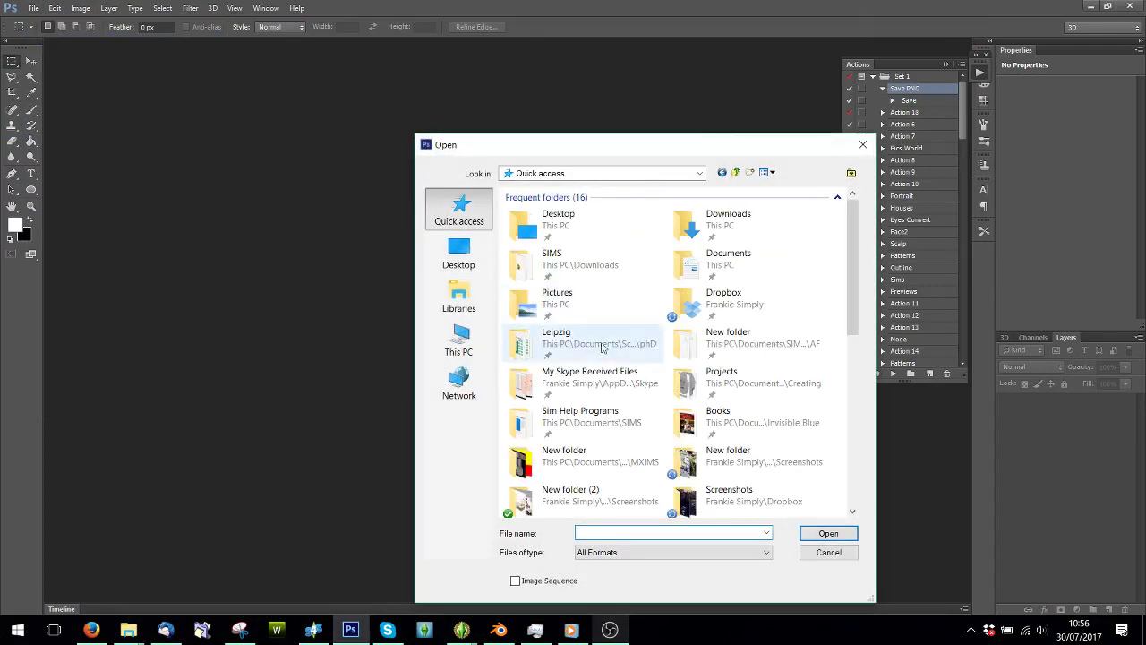
double_click(715, 384)
scroll(690, 354, "down", 2)
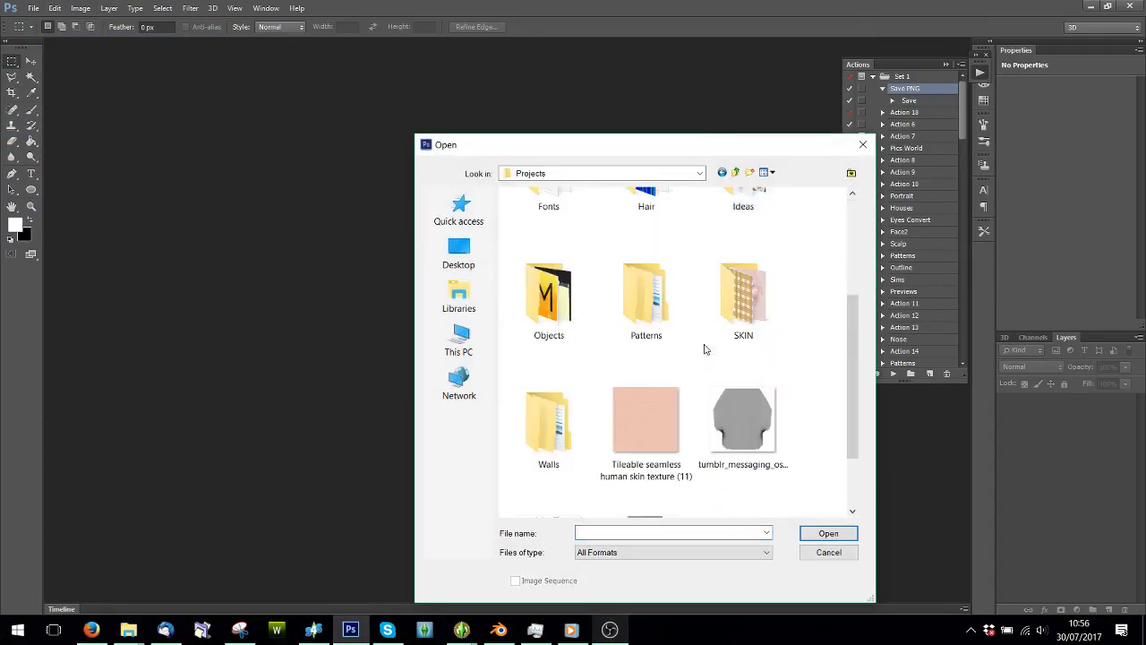
scroll(702, 348, "up", 2)
double_click(654, 212)
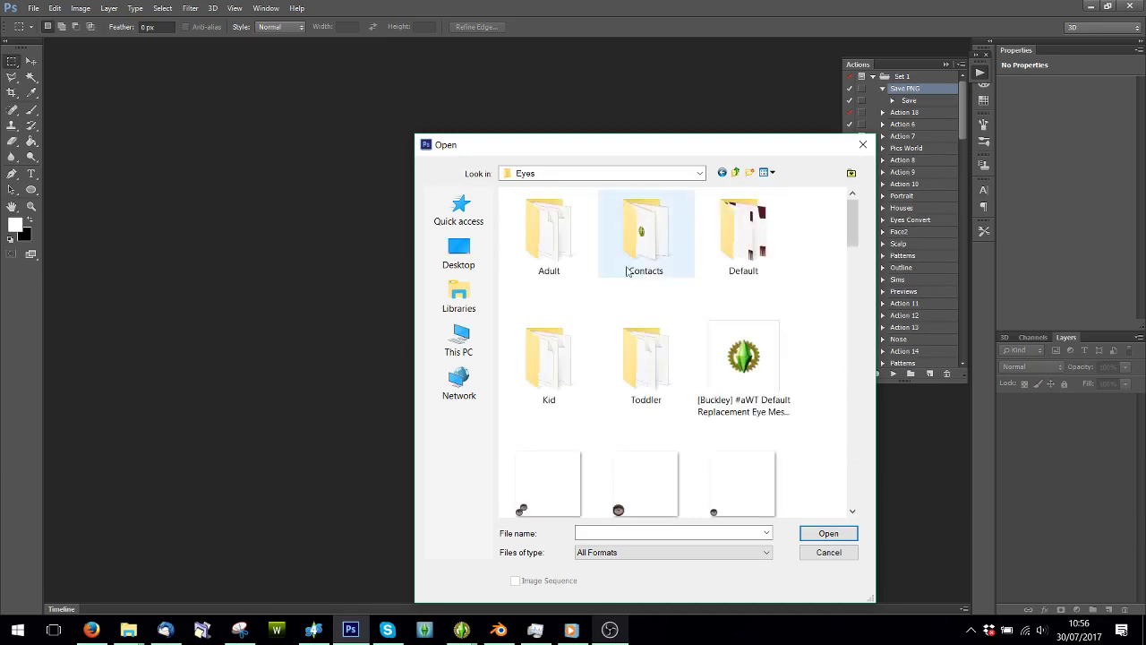
scroll(650, 358, "down", 5)
double_click(647, 351)
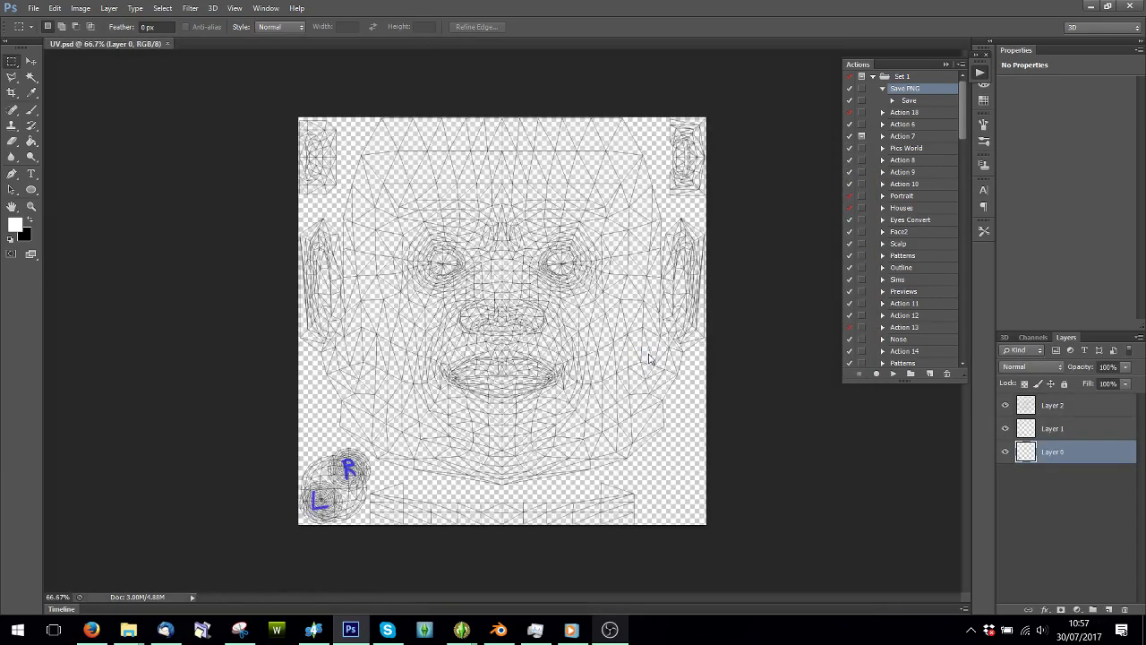
Step: Open 1.dds and 2.dds together from the Contacts\4 folder, loading both with default sizes
left_click(33, 8)
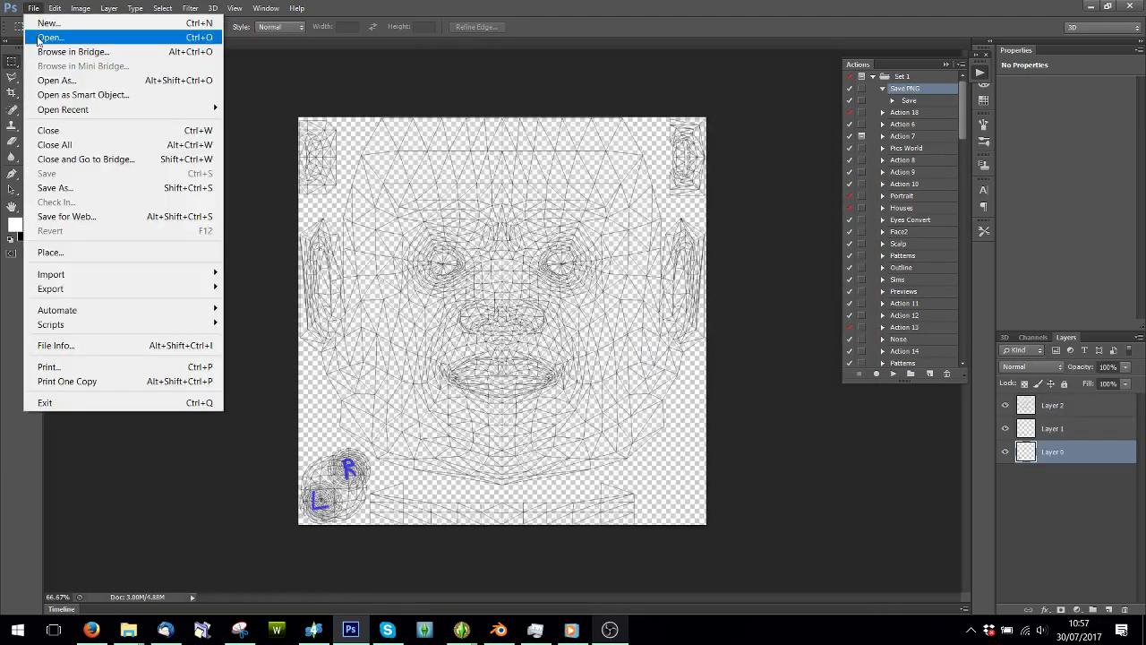
left_click(41, 46)
double_click(657, 249)
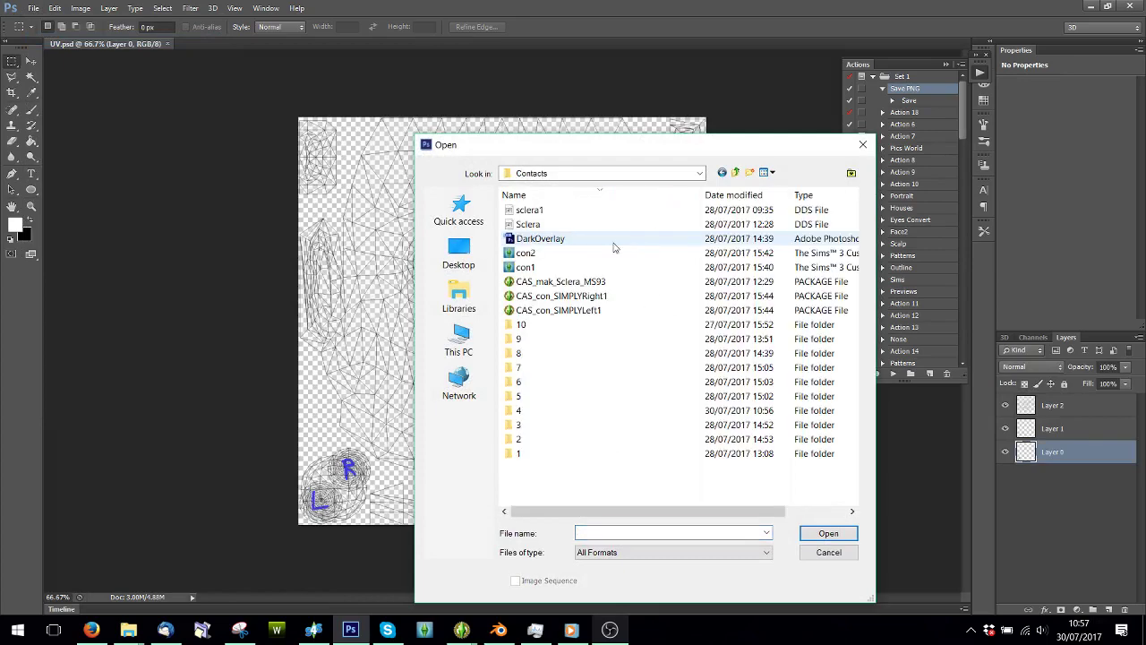
double_click(528, 421)
left_click_drag(528, 421, 636, 238)
left_click(828, 533)
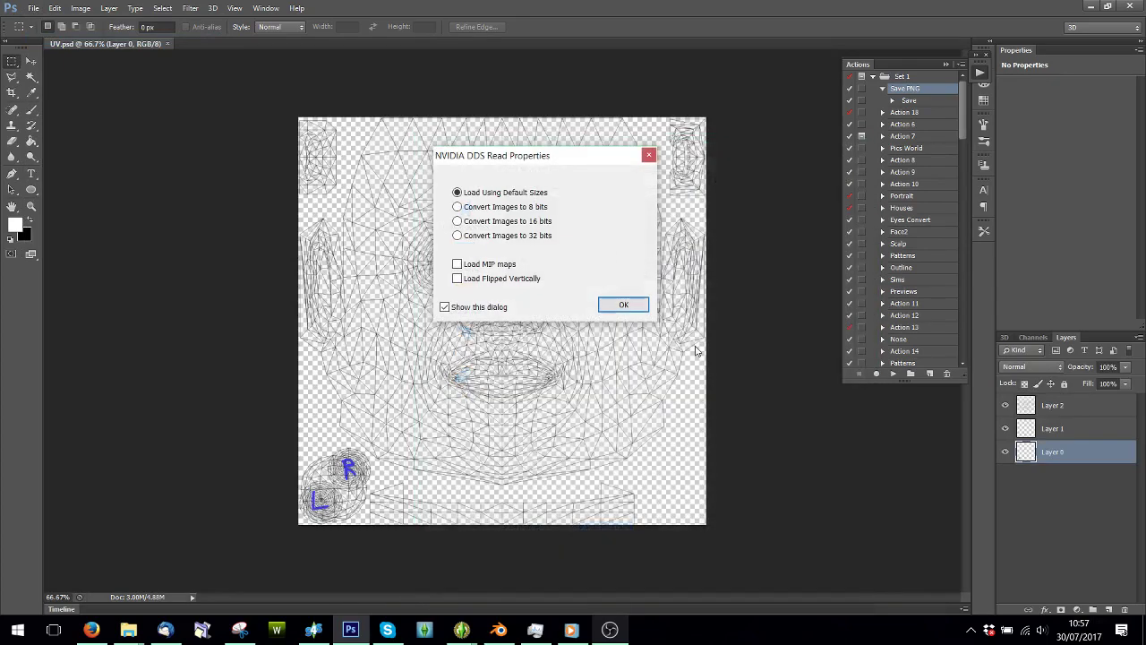
left_click(624, 304)
left_click(622, 304)
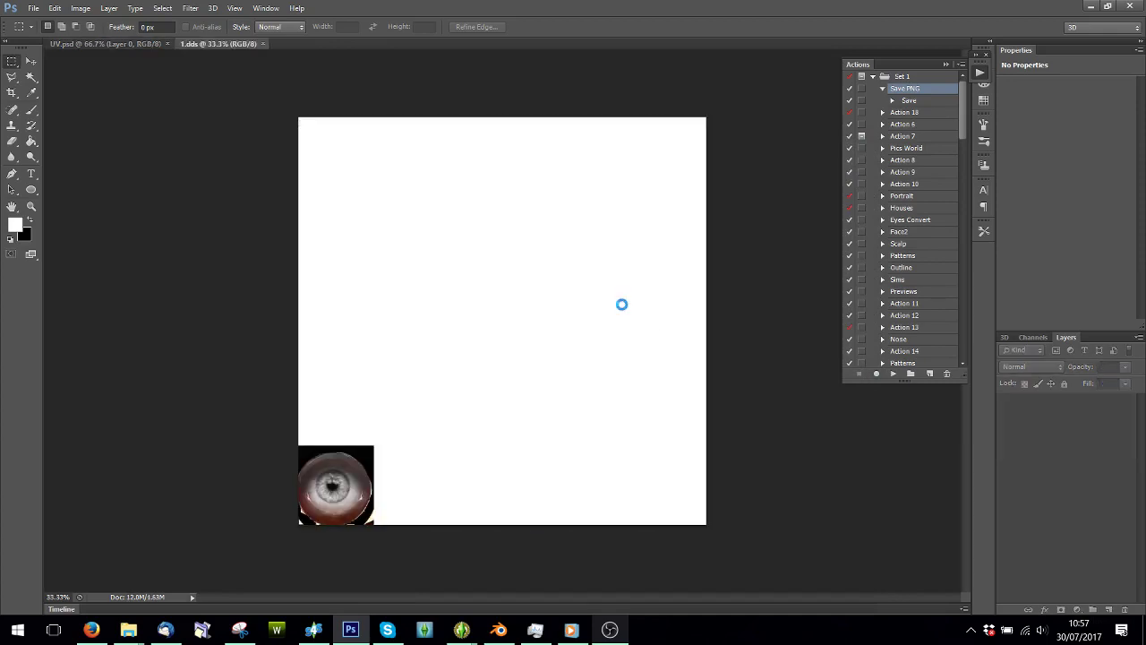
Step: Convert the locked Background of 1.dds into a regular layer named Layer 0
right_click(1079, 406)
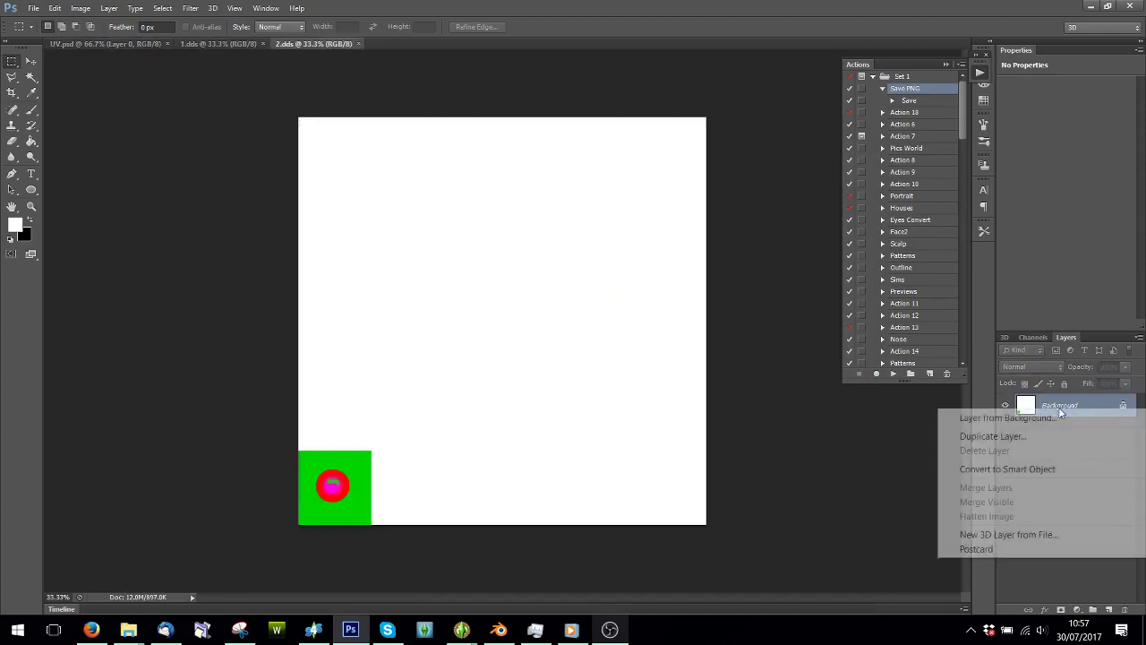
left_click(209, 48)
left_click(209, 43)
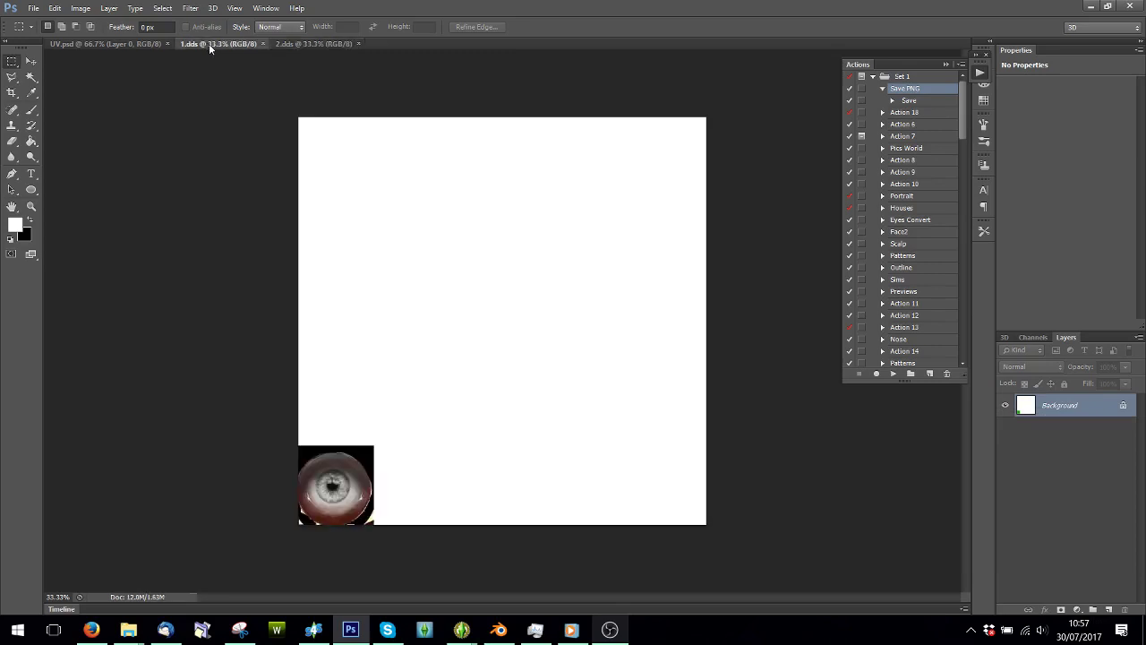
right_click(1059, 409)
left_click(1062, 423)
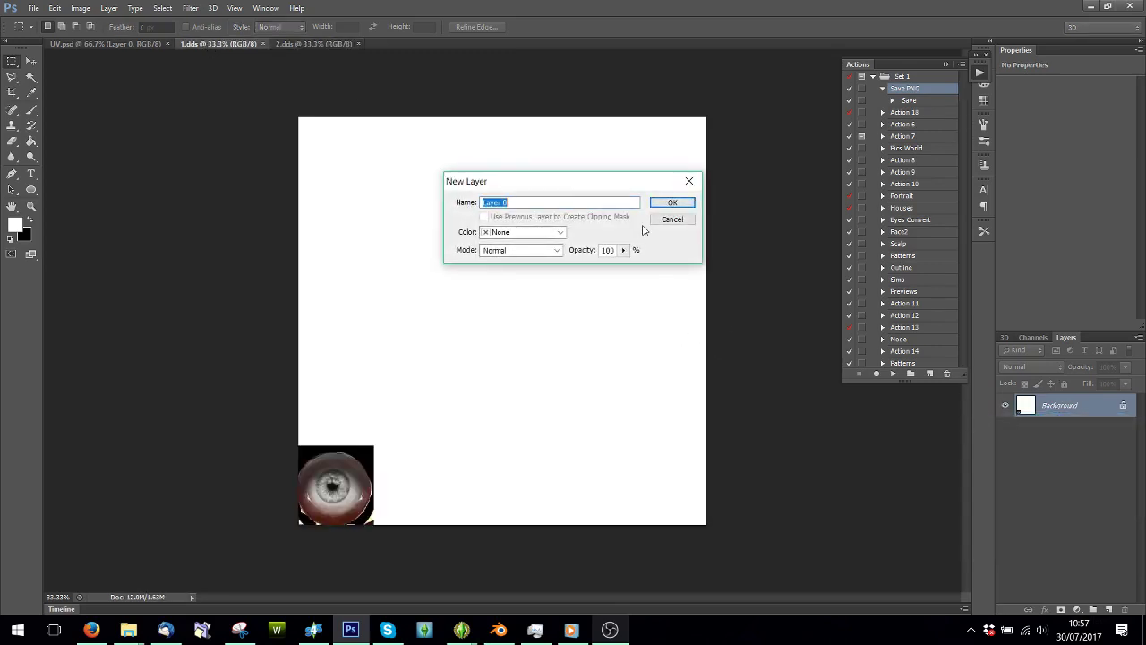
left_click(667, 205)
Step: Check the pixel dimensions of 1.dds without changing them
left_click(81, 8)
left_click(90, 119)
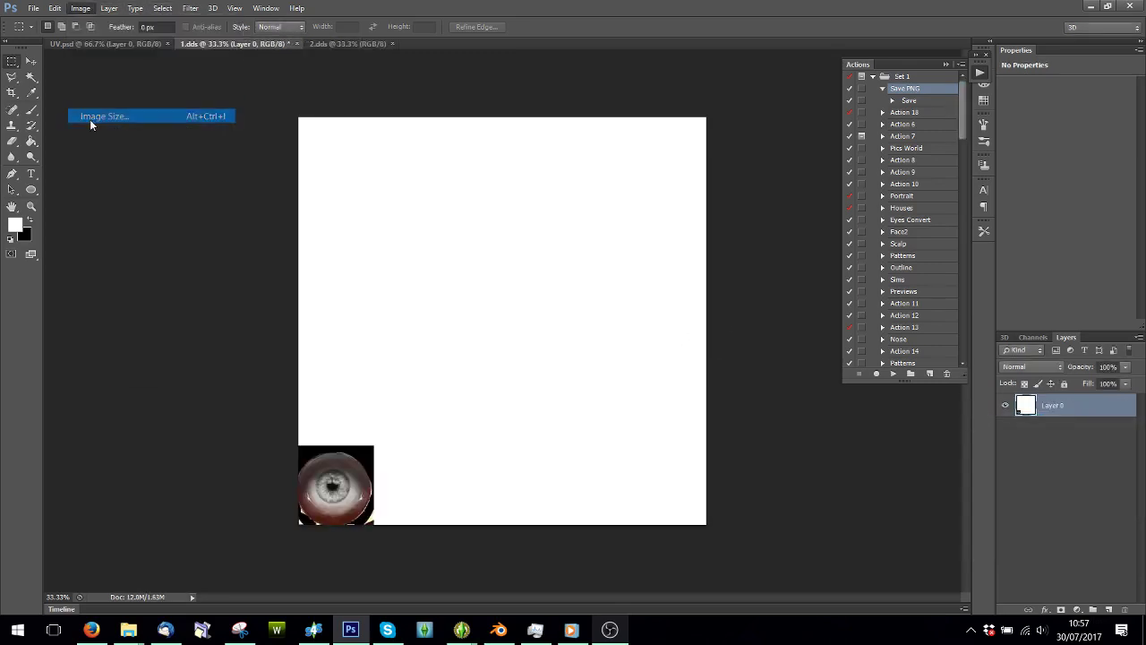
left_click(361, 179)
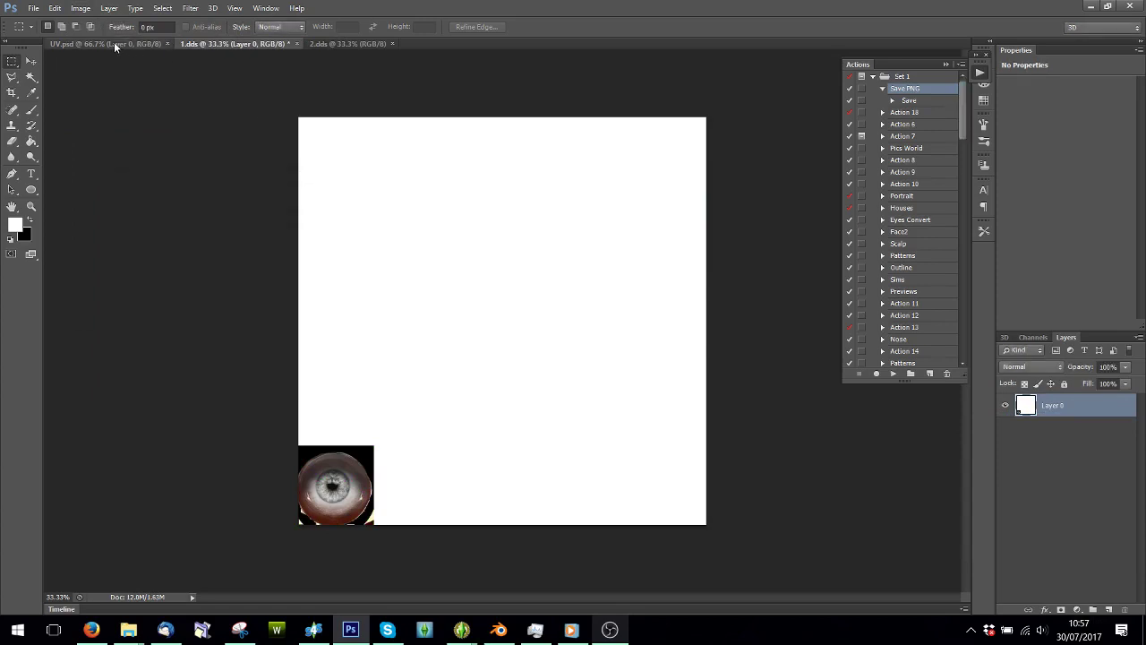
Step: Resize UV.psd to 2048 x 2048 pixels and fit the whole image on screen
left_click(113, 41)
left_click(81, 8)
left_click(102, 115)
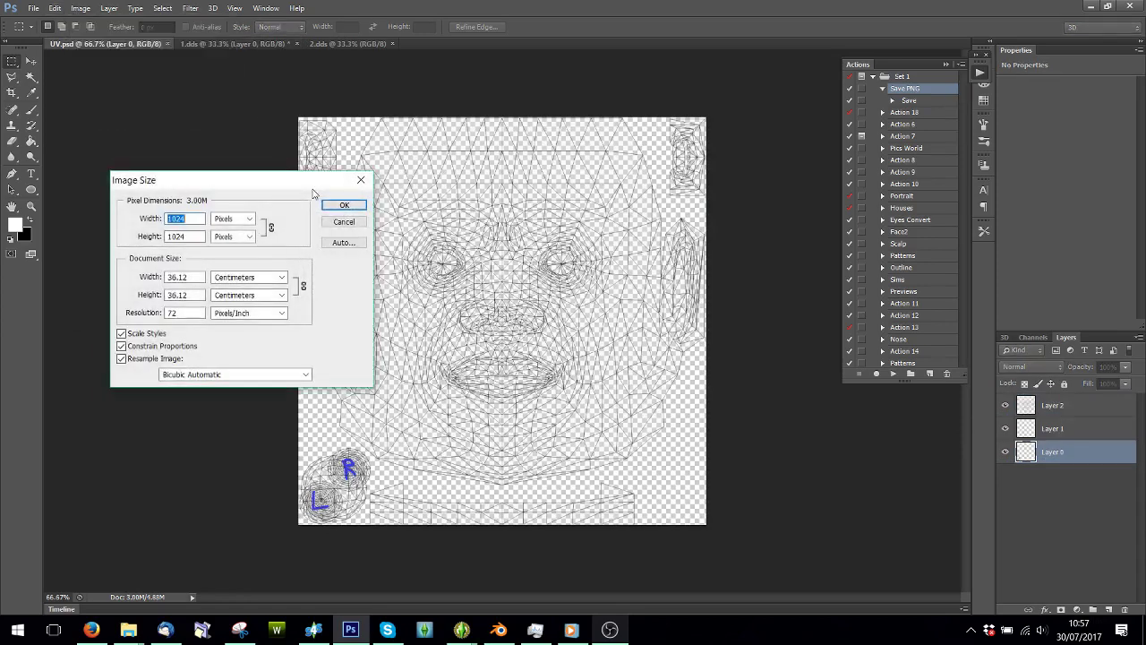
type("2048")
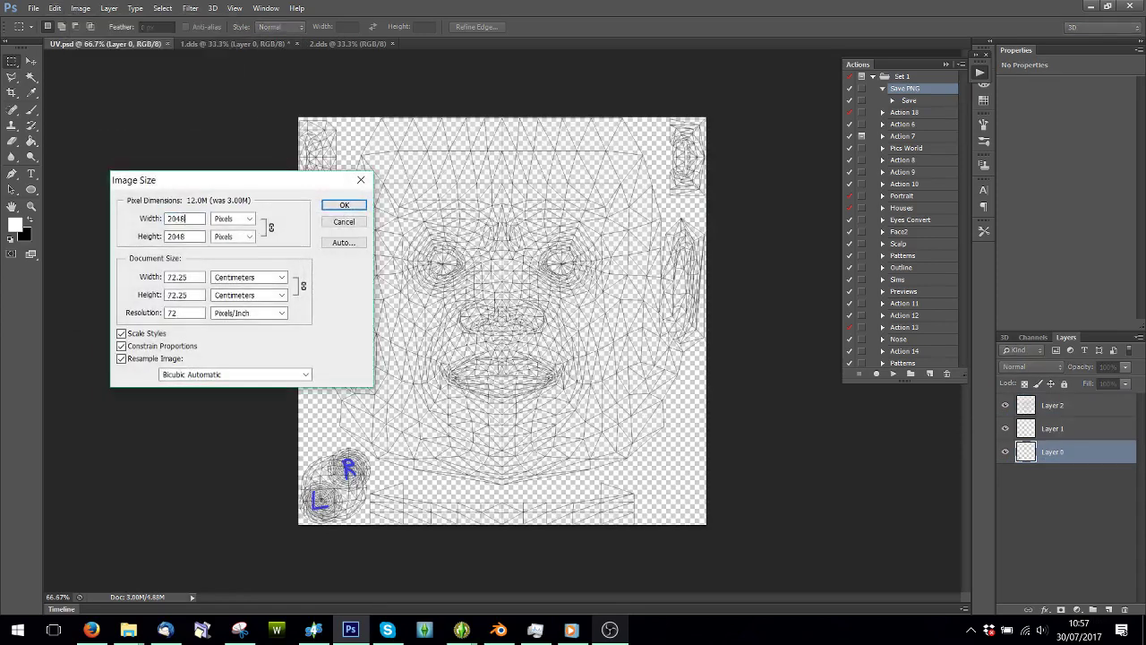
left_click(344, 205)
left_click(235, 8)
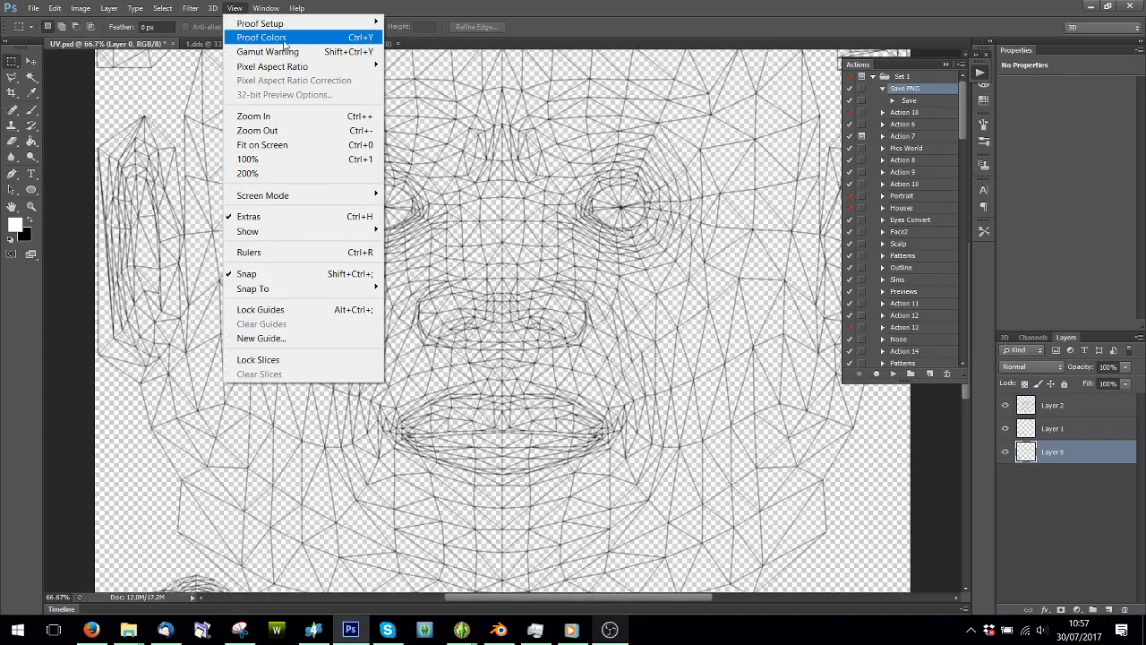
left_click(263, 144)
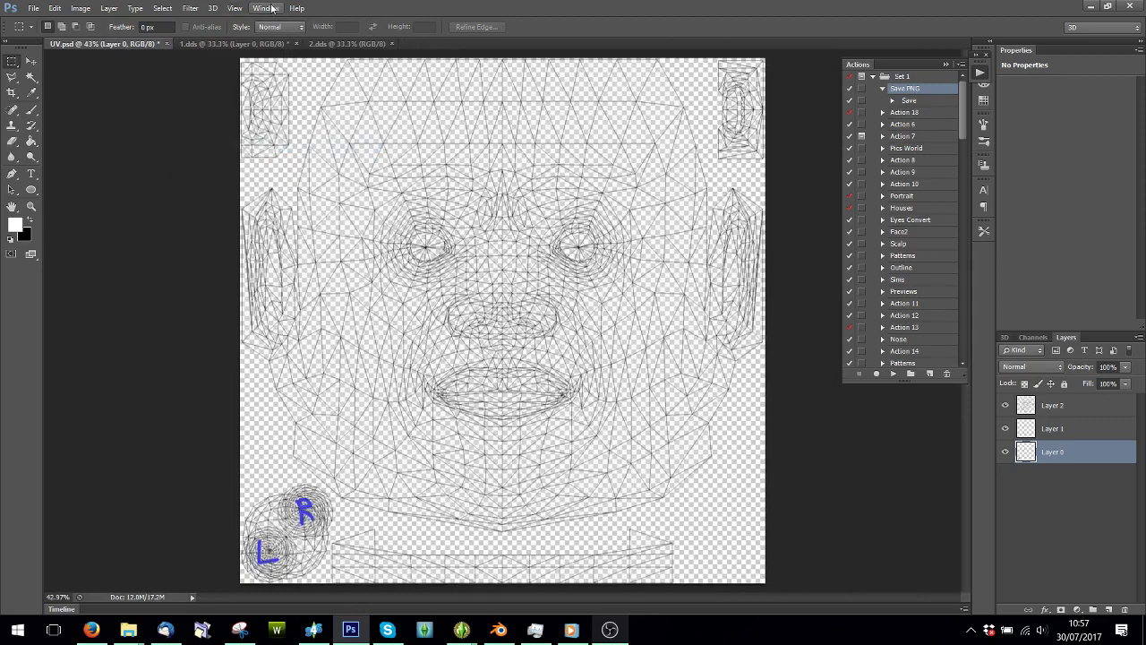
Step: Review the image size of 1.dds again for comparison with the UV template
left_click(234, 43)
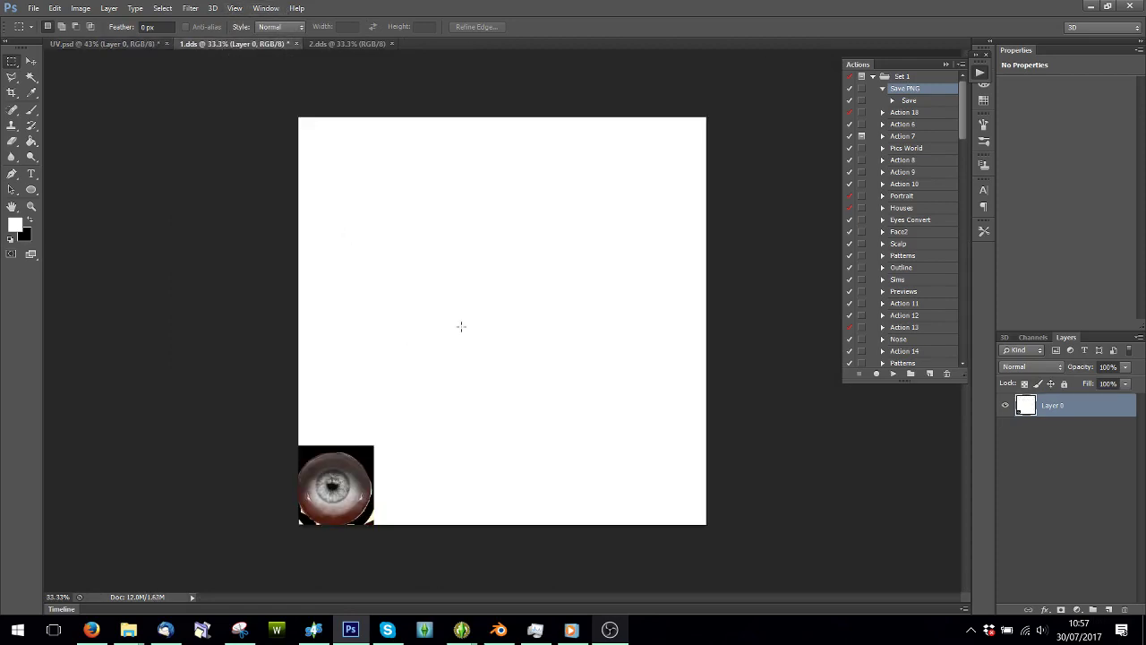
left_click(92, 9)
left_click(95, 118)
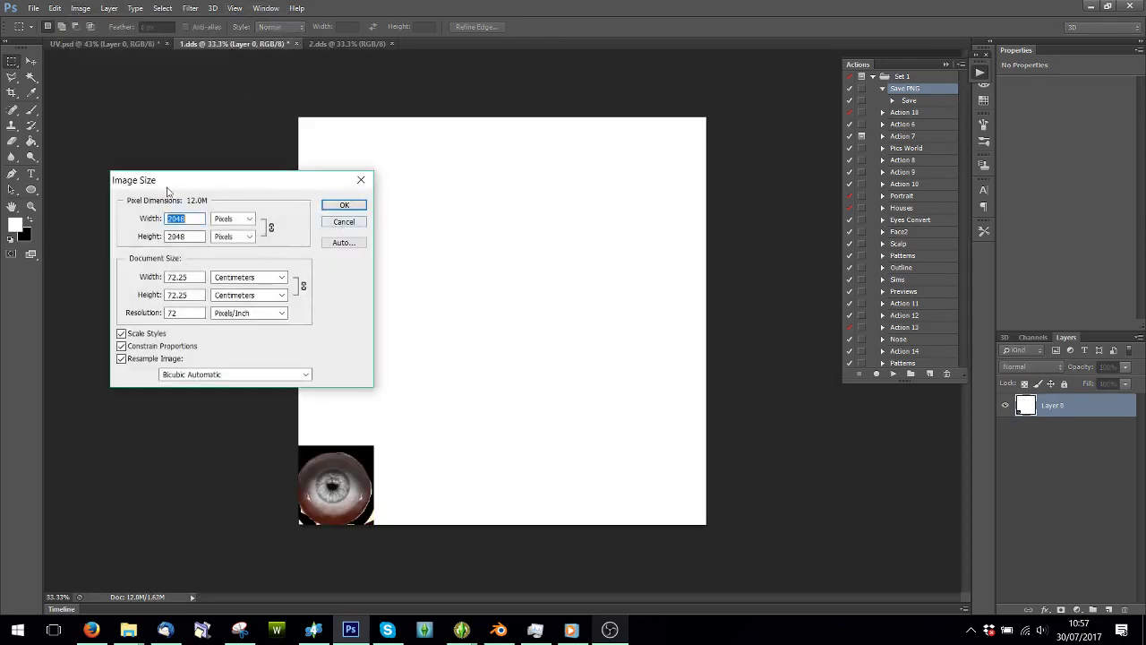
left_click(360, 179)
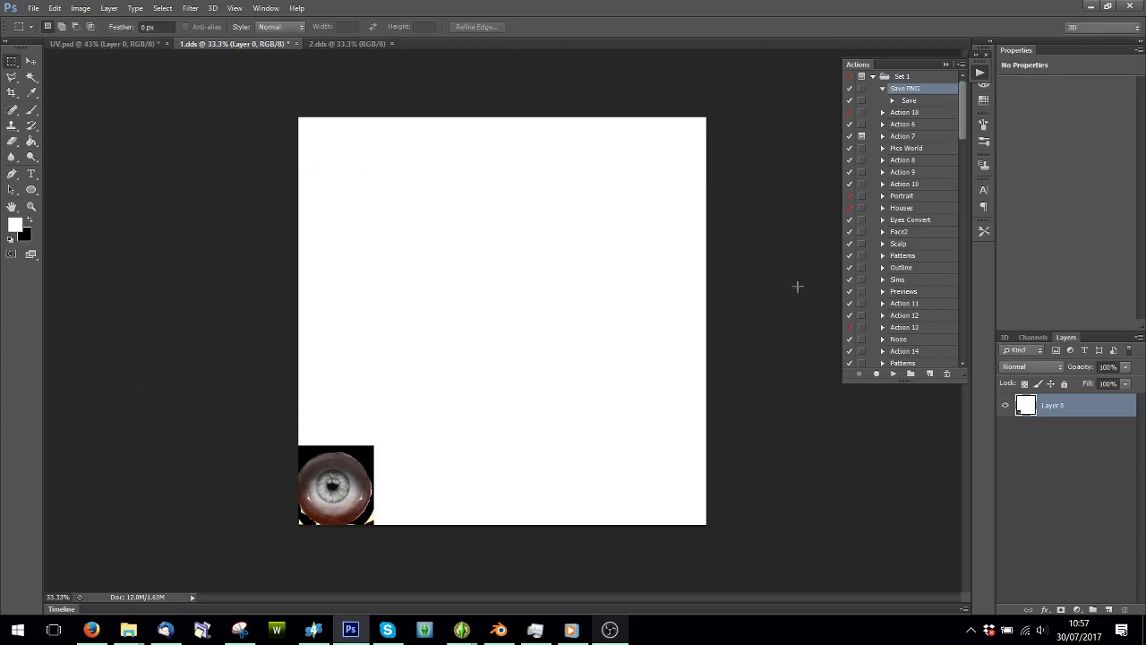
Step: Duplicate Layer 0 of 1.dds into the UV.psd document as Layer 3
right_click(1064, 408)
left_click(1092, 456)
right_click(1063, 419)
left_click(920, 159)
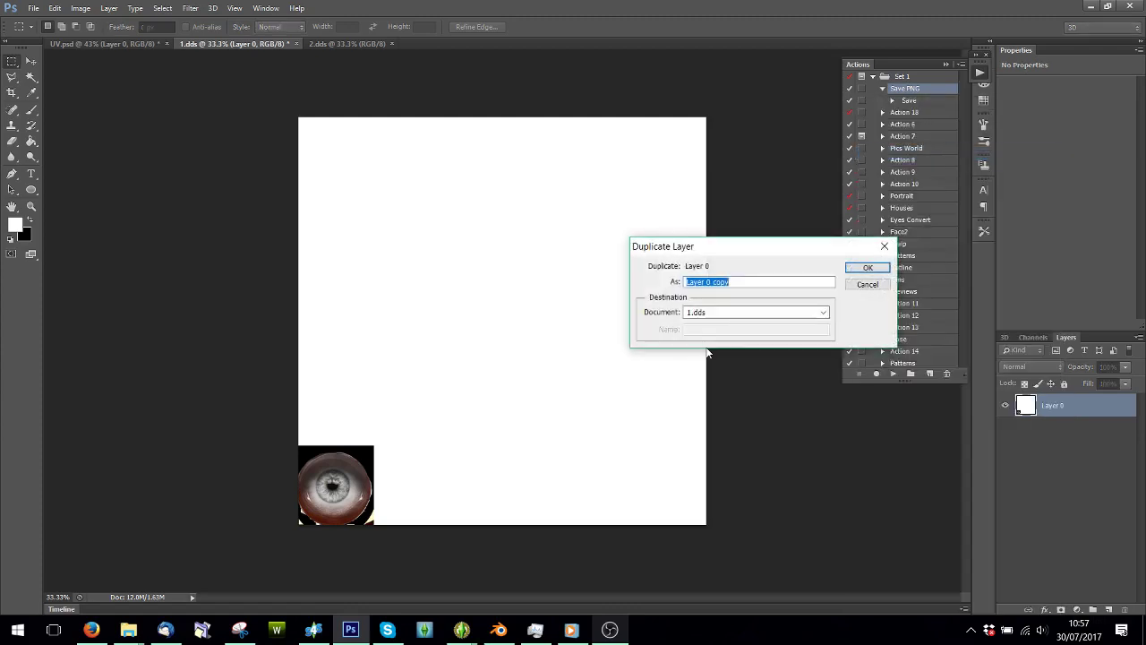
left_click(811, 311)
left_click(708, 328)
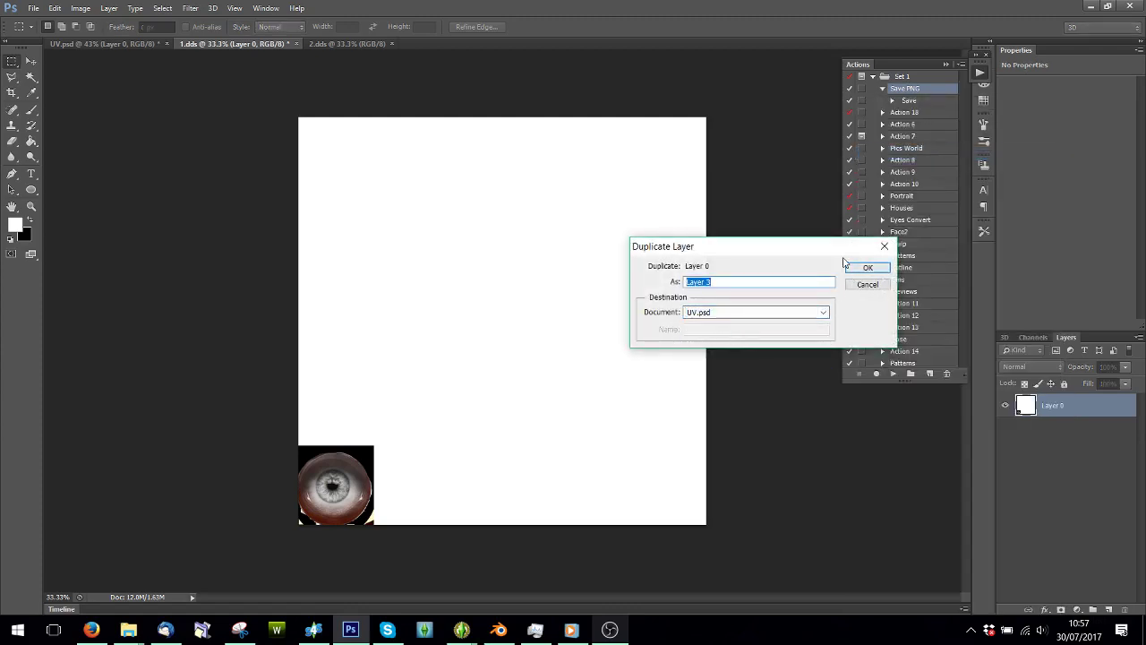
left_click(858, 266)
Step: Switch to UV.psd and run the recorded Eyes 2048 action on the duplicated eye texture in Layer 3
left_click(115, 45)
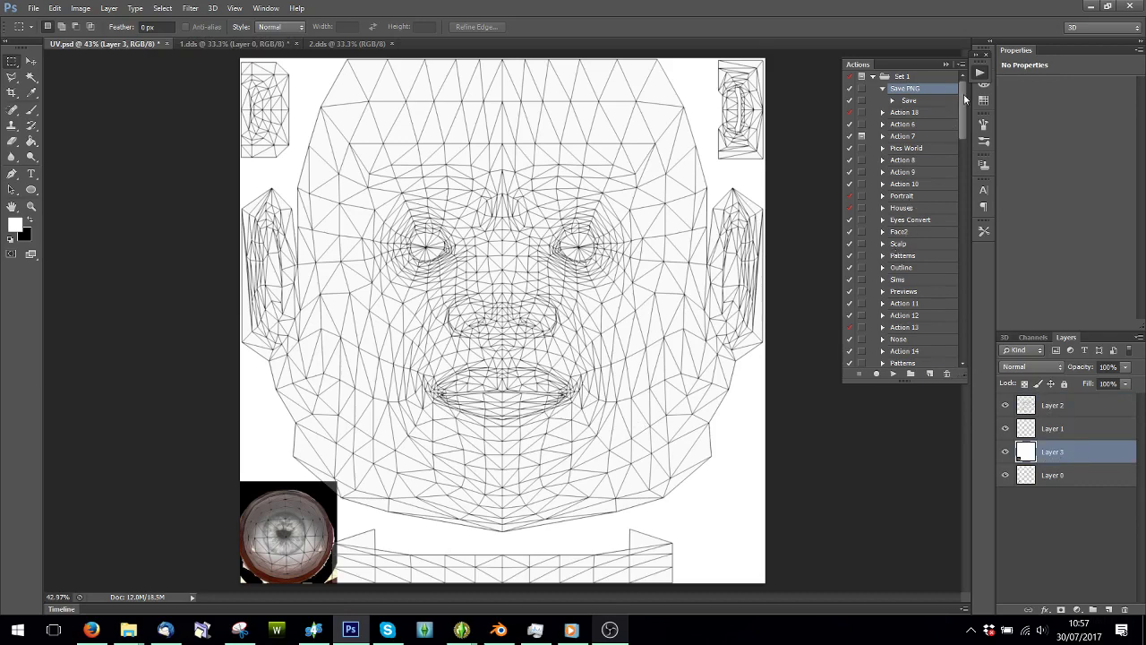
left_click_drag(964, 94, 963, 292)
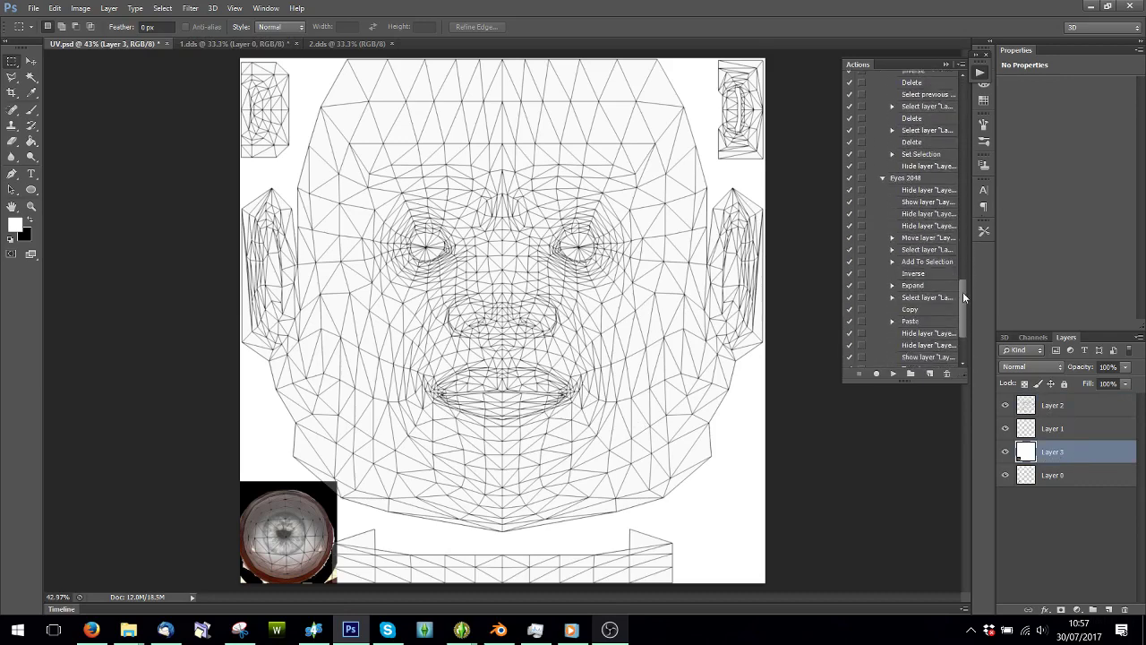
left_click(904, 179)
left_click(896, 374)
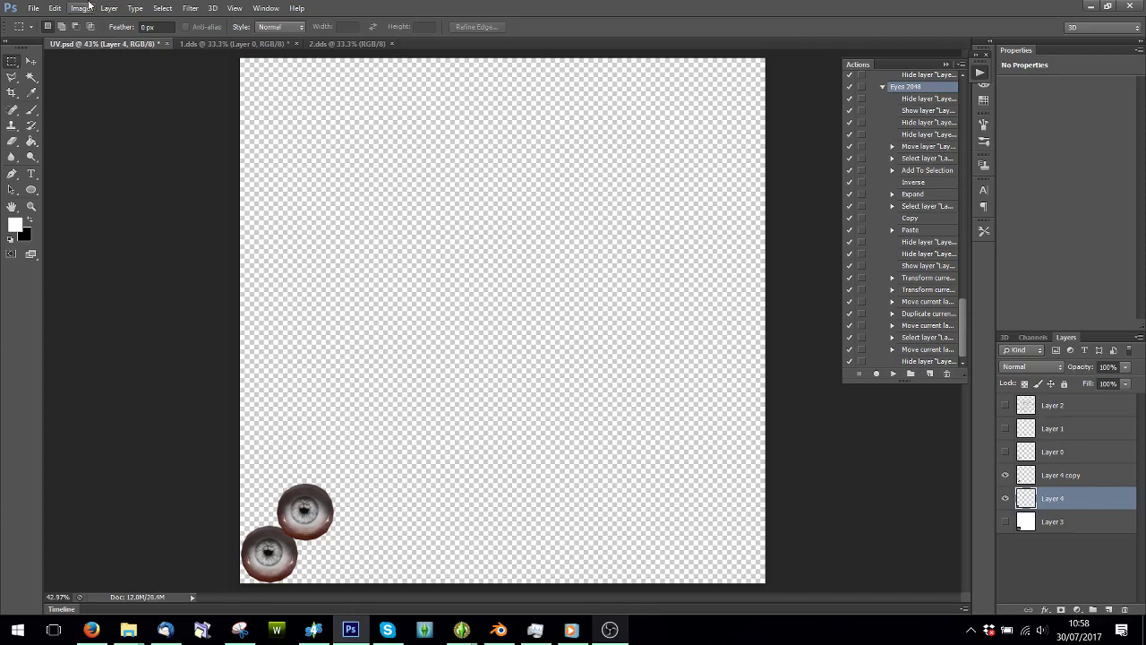
Step: Save a DDS copy of both eyes as 1a in the Contacts folder 4, using DXT5 with generated MIP maps
left_click(31, 8)
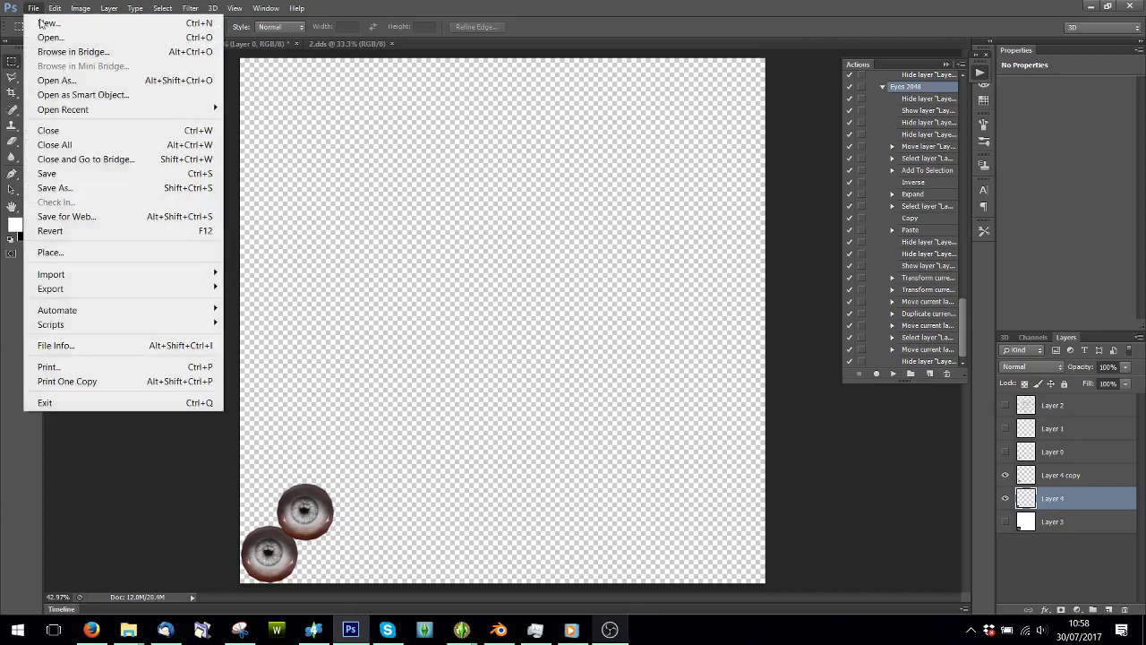
left_click(72, 188)
left_click(602, 428)
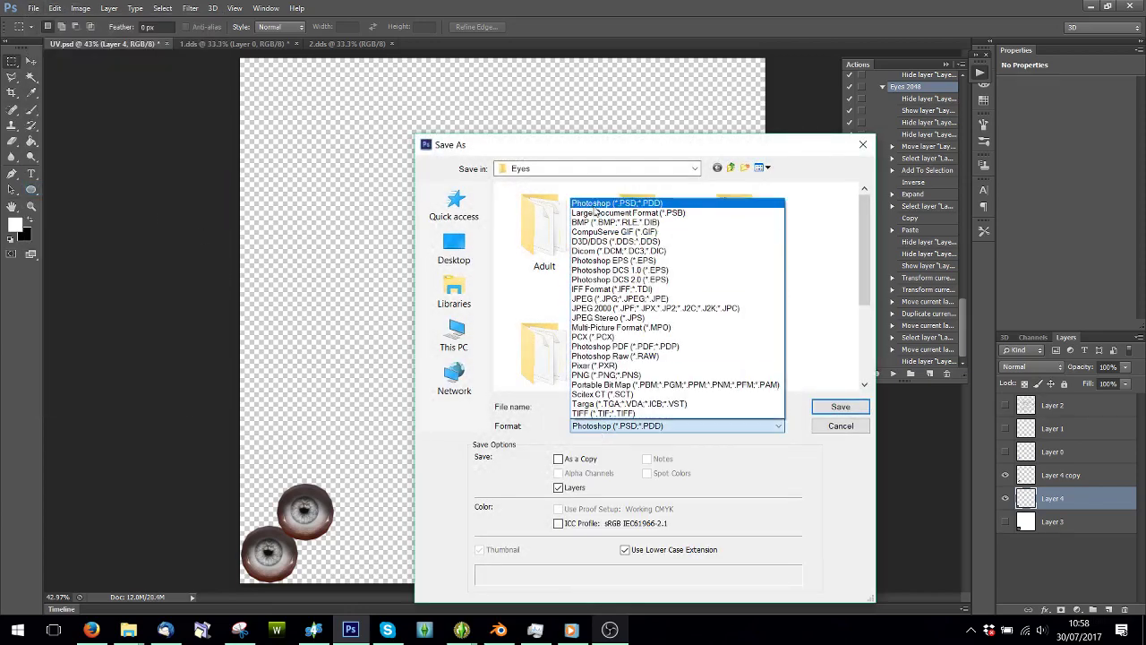
left_click(591, 235)
double_click(637, 243)
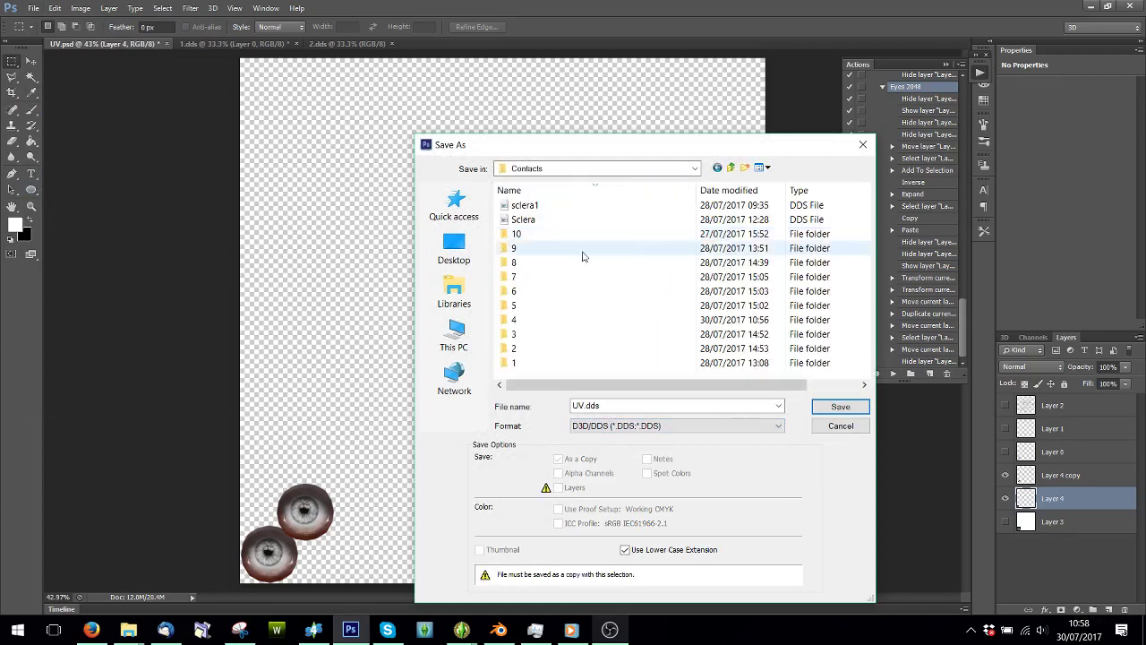
double_click(522, 337)
left_click(606, 406)
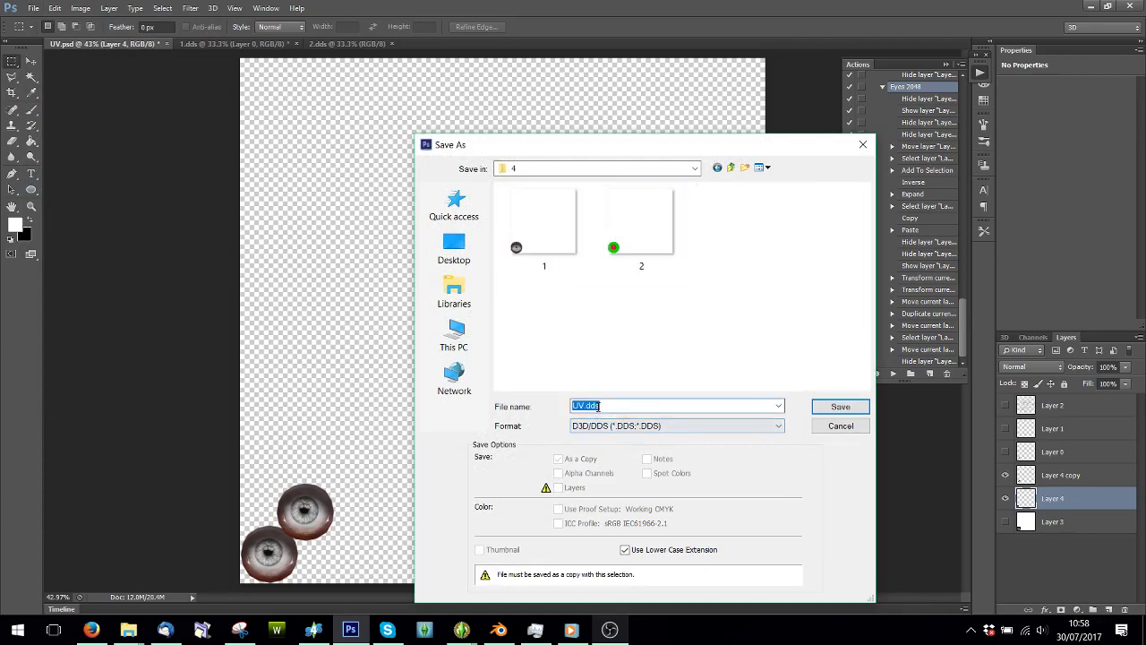
left_click(606, 405)
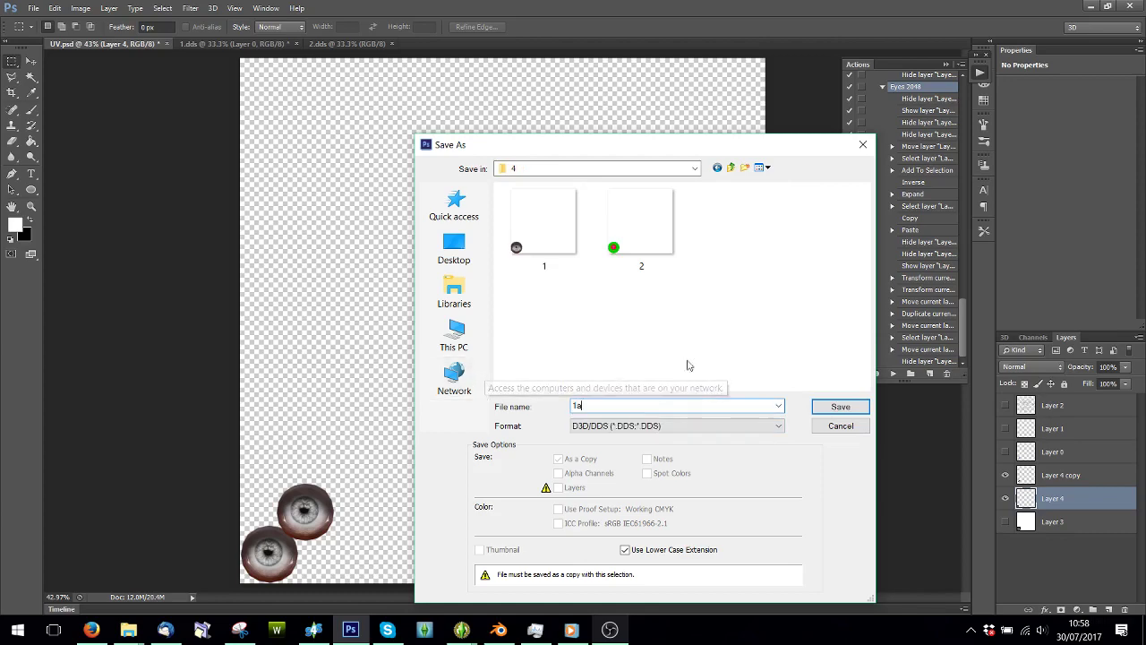
left_click(841, 406)
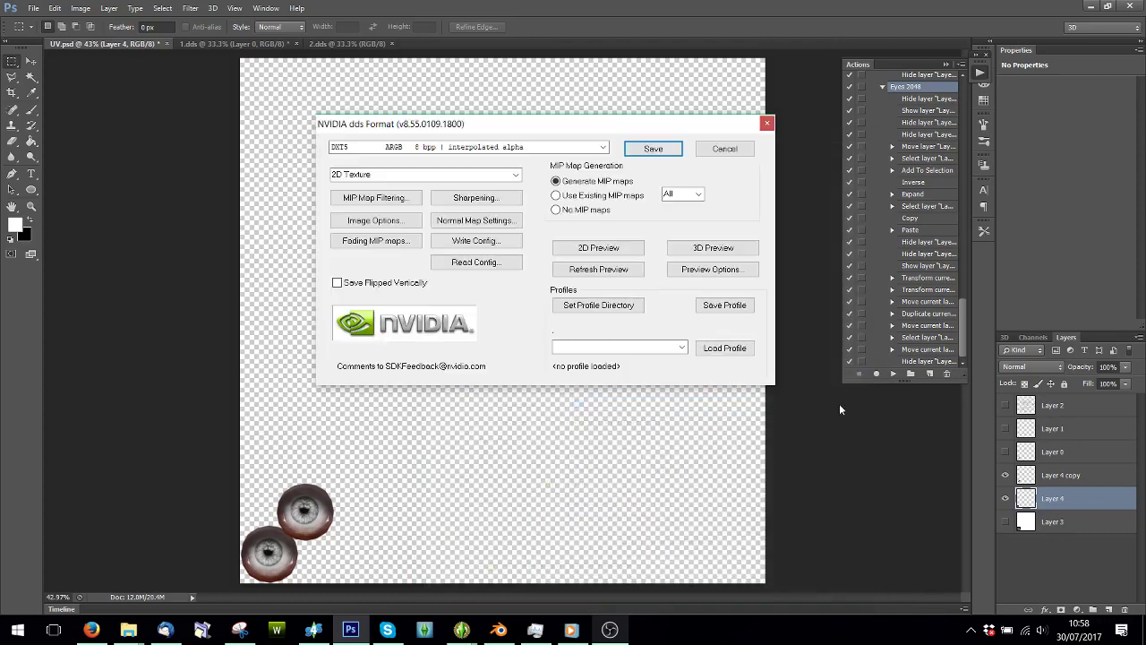
left_click(654, 150)
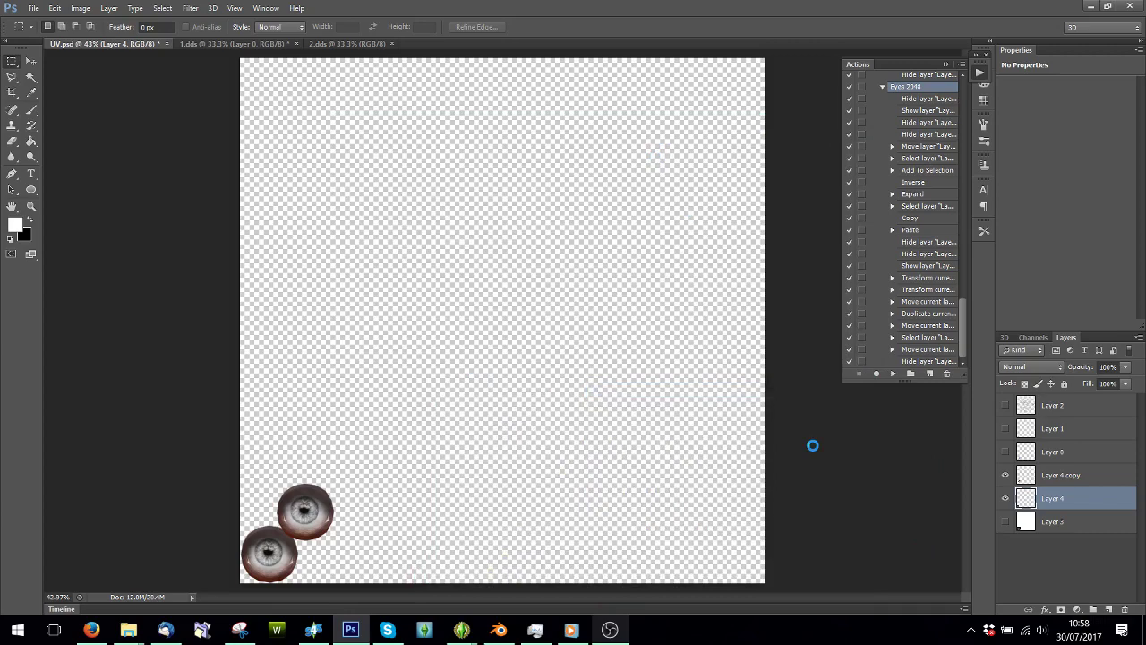
Step: Hide Layer 4 copy and save the lower eye alone as a DDS file named 1b in the Contacts folder 4
left_click(1006, 477)
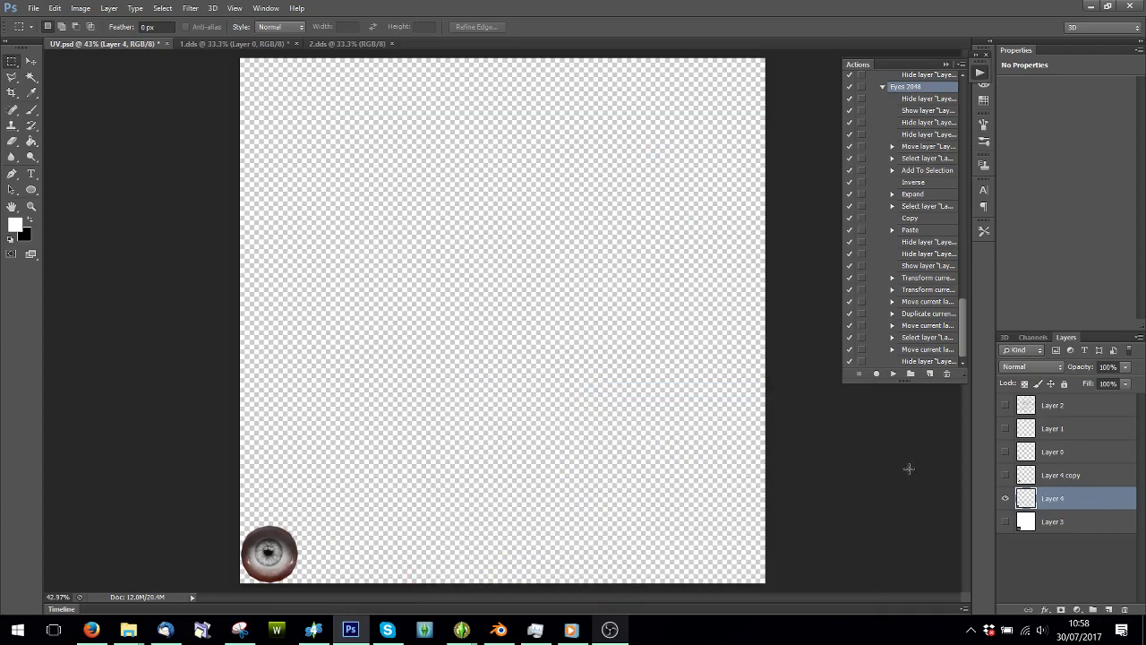
left_click(33, 9)
left_click(54, 188)
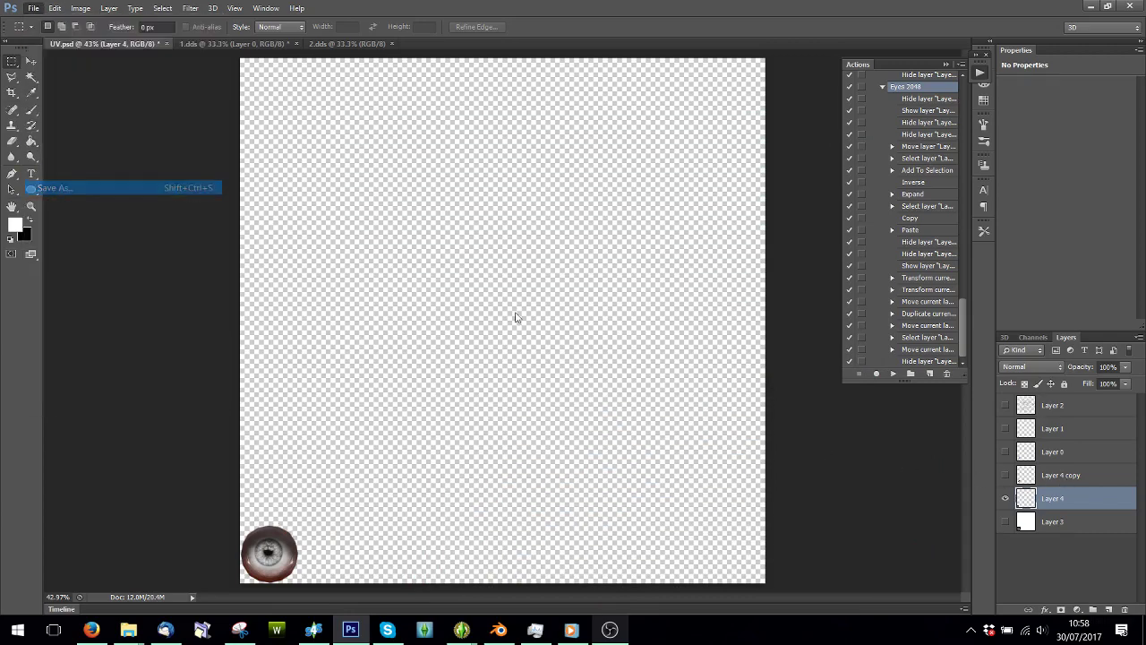
left_click(677, 426)
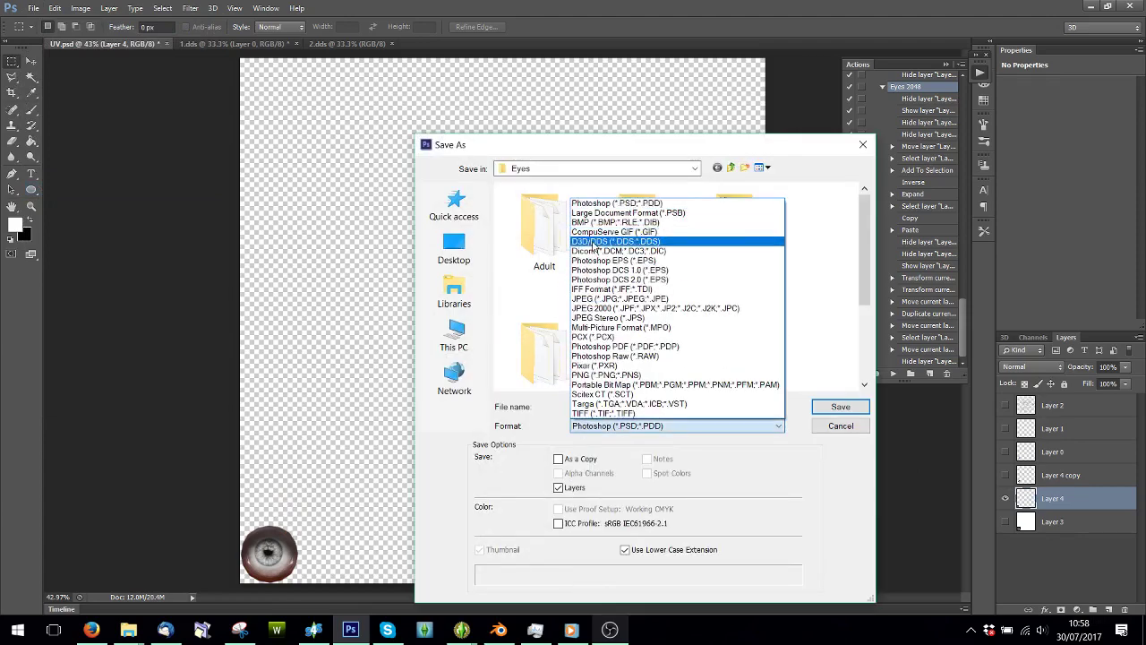
left_click(648, 240)
double_click(647, 240)
double_click(537, 321)
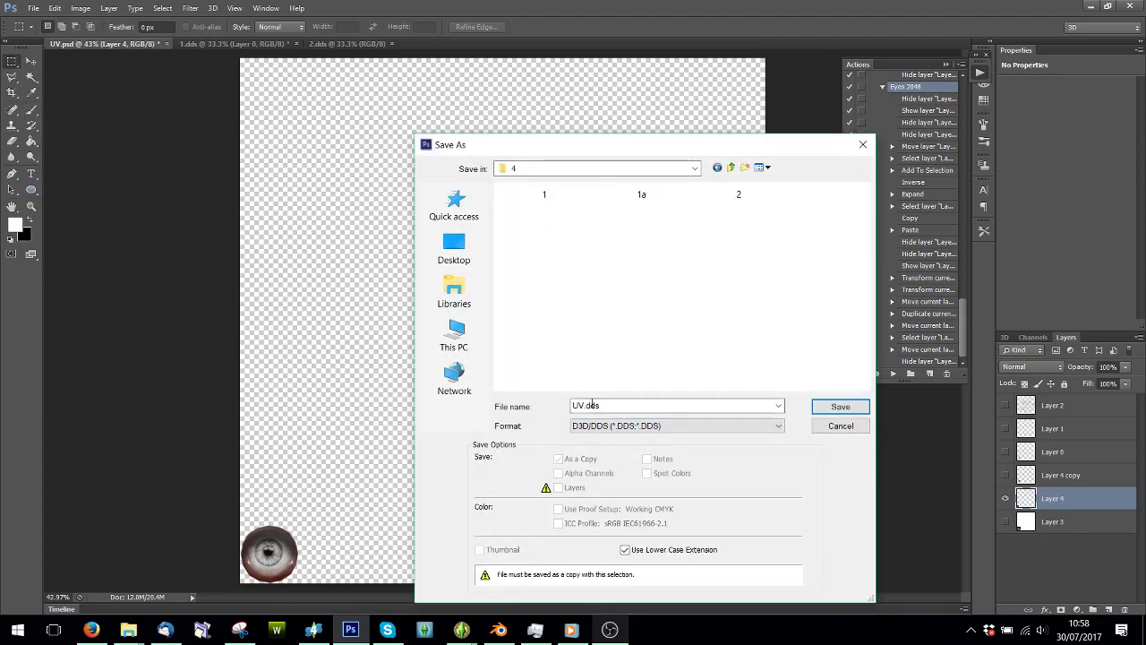
type("1b")
left_click(838, 407)
left_click(652, 149)
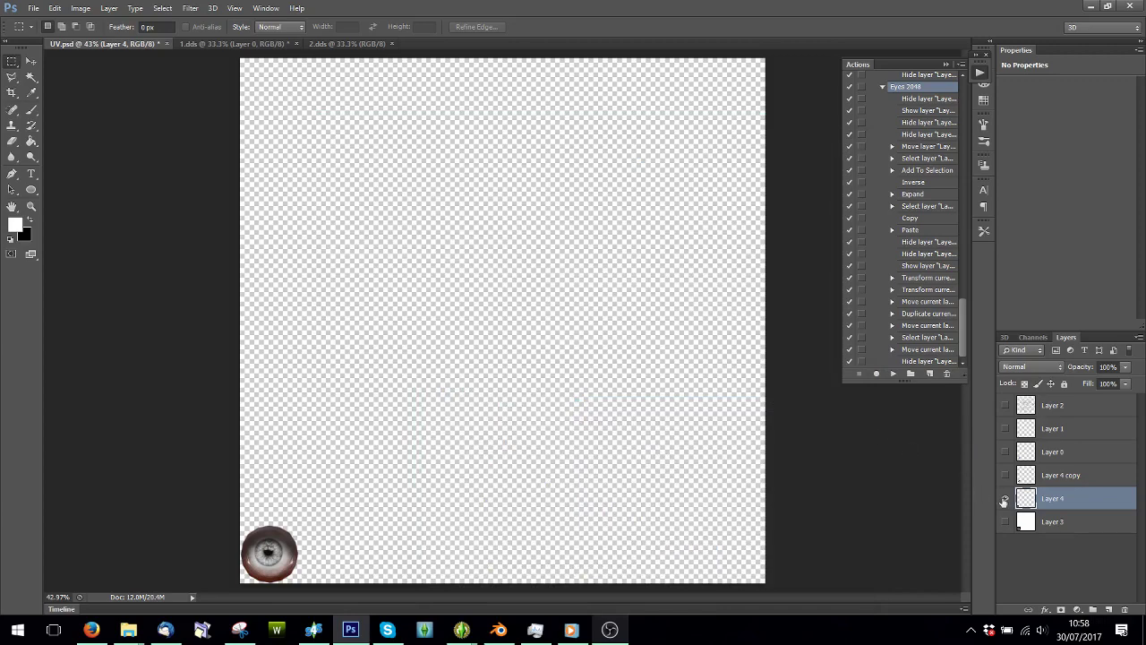
Step: Save the upper eye on Layer 4 copy alone as 1c in the Contacts folder 4, in DXT5 DDS format with MIP maps
left_click(30, 9)
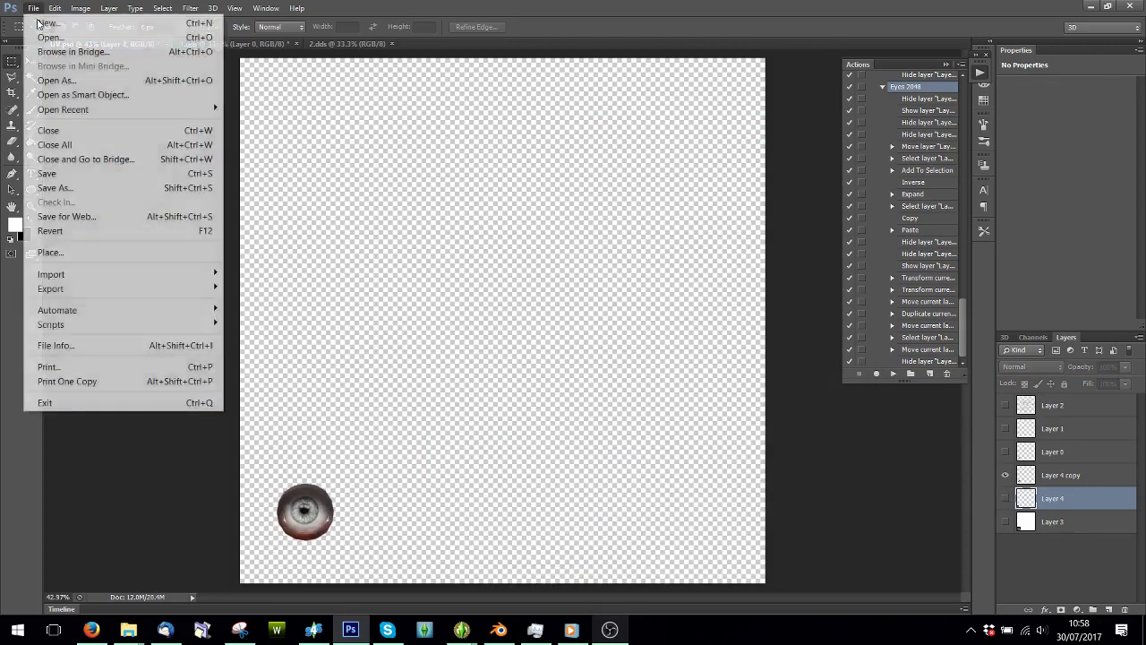
left_click(60, 177)
left_click(580, 426)
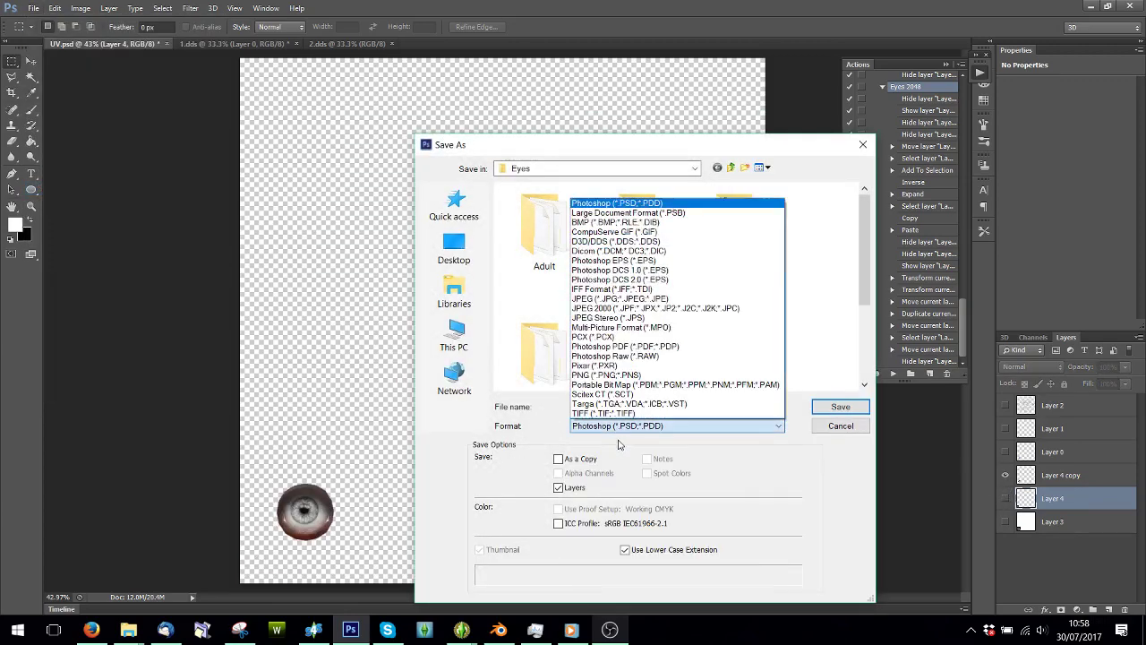
left_click(588, 242)
double_click(645, 236)
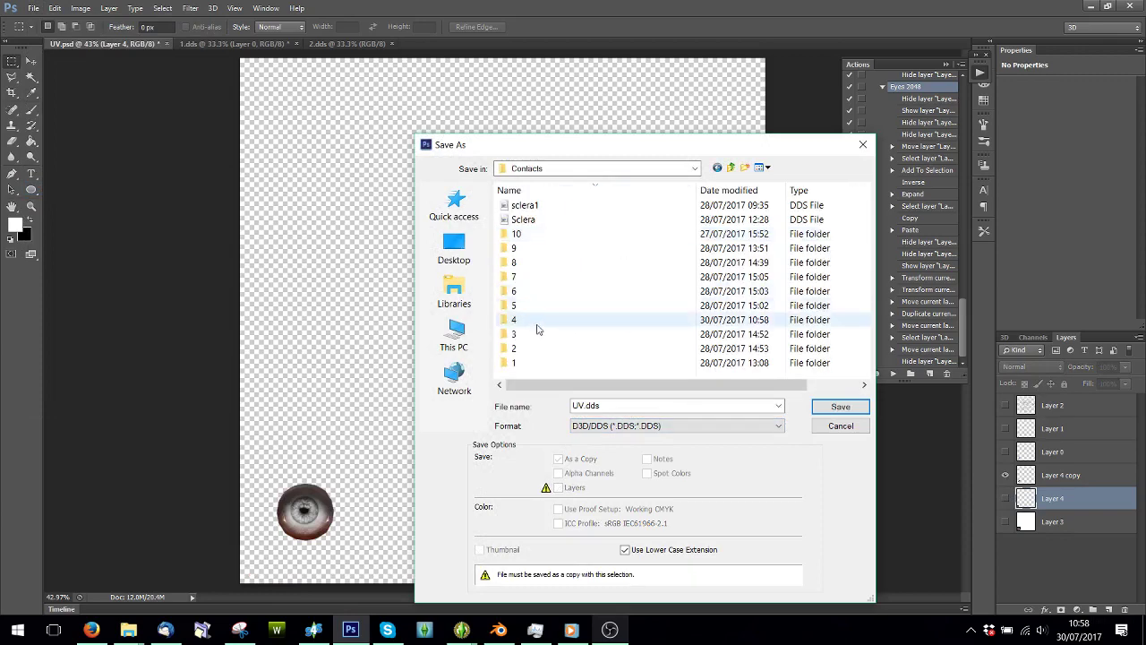
double_click(532, 325)
double_click(620, 404)
type("1c")
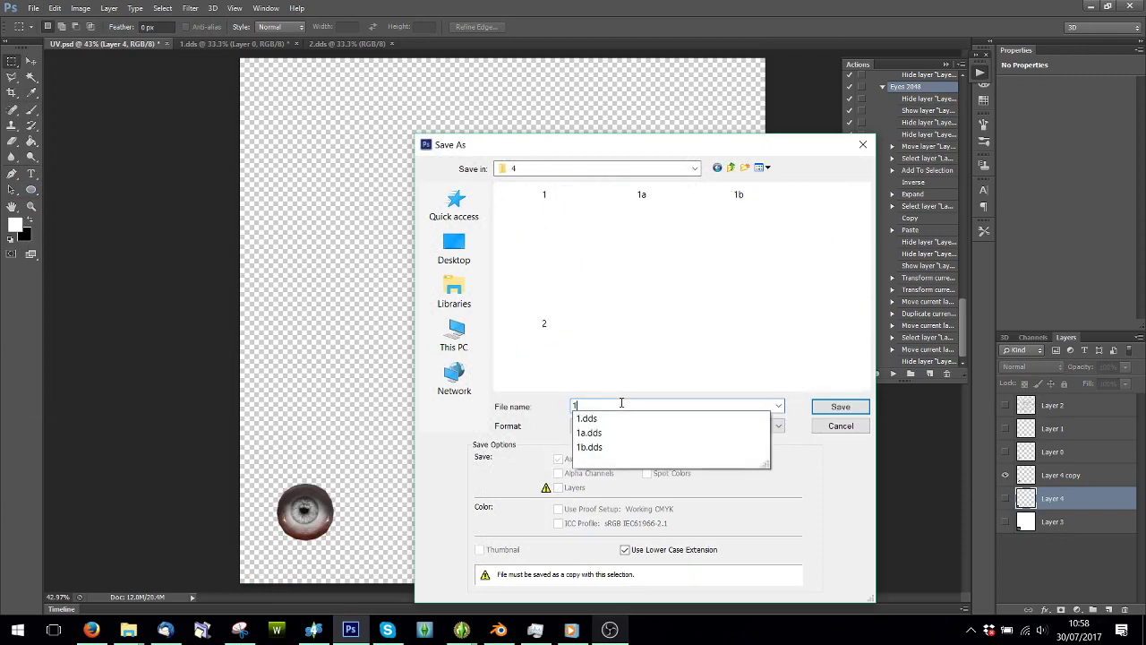
left_click(819, 407)
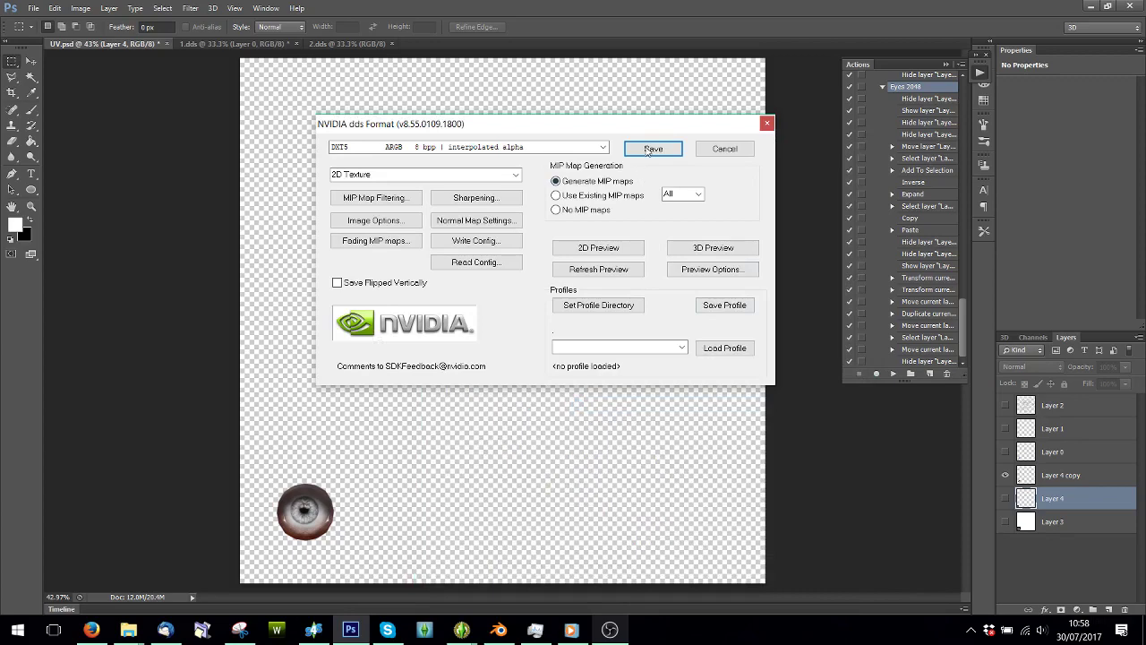
left_click(652, 149)
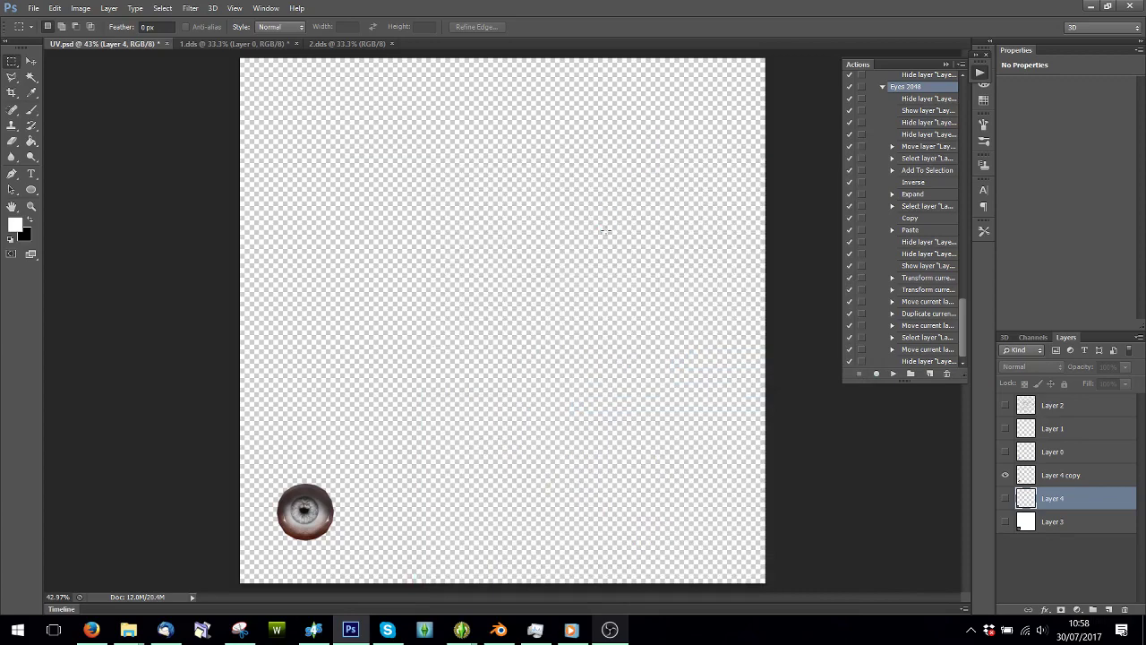
Step: Delete Layer 4 copy, Layer 4 and Layer 3 from UV.psd, and make template Layers 0, 1 and 2 visible again
left_click(1062, 477)
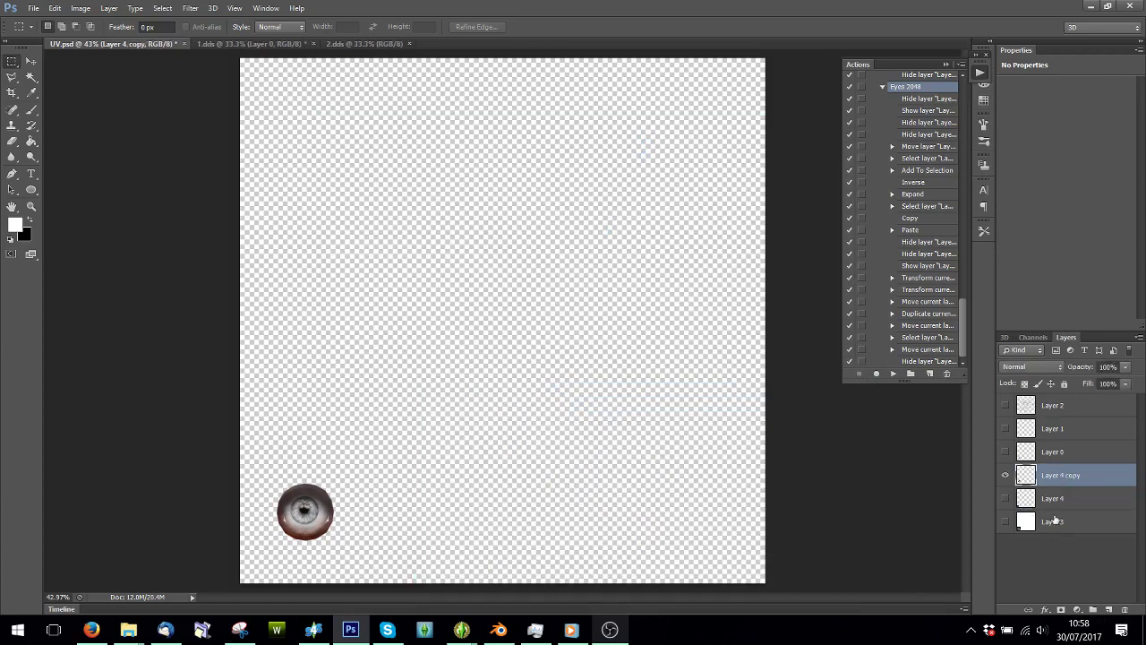
left_click(1054, 522, "shift")
right_click(1054, 521)
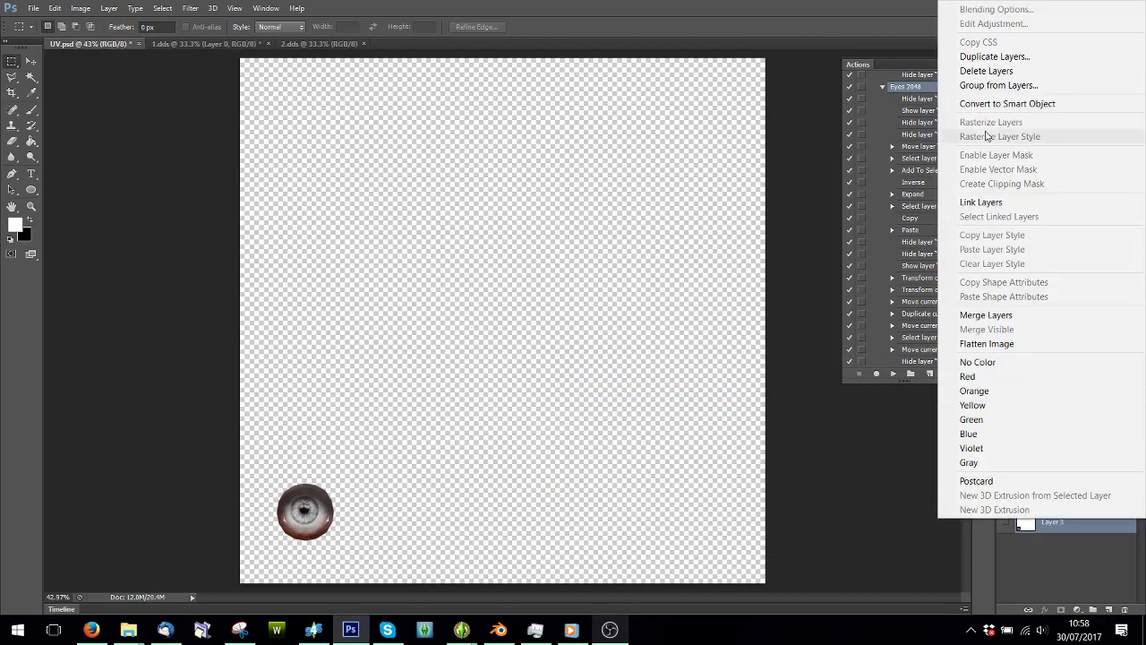
left_click(986, 71)
left_click(529, 238)
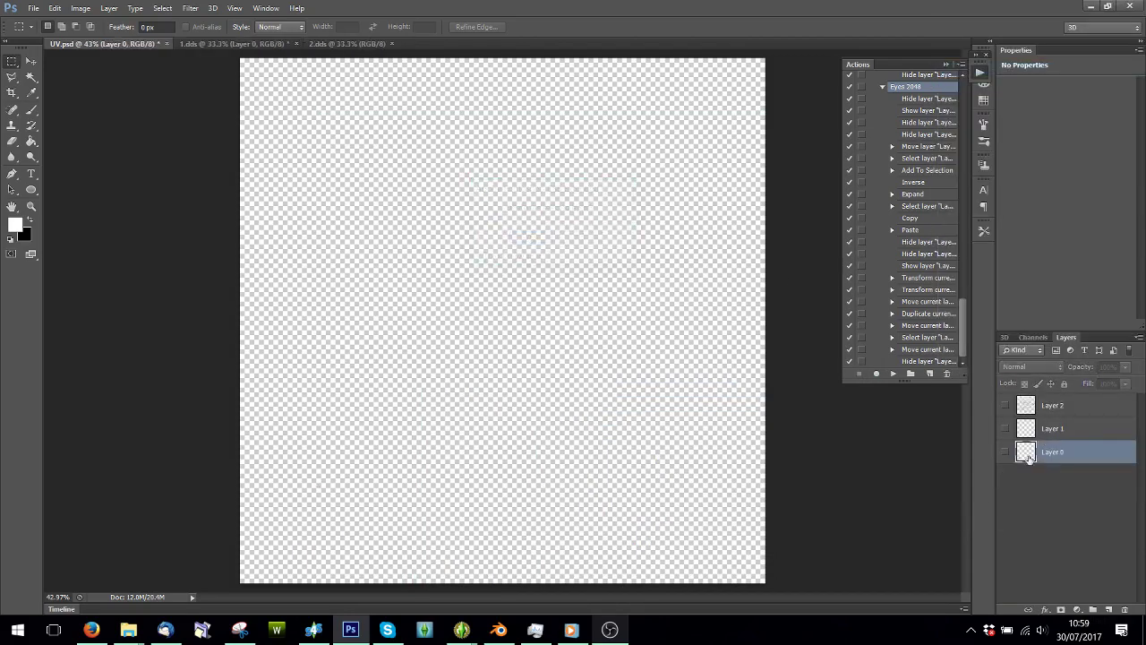
left_click_drag(1006, 452, 1006, 405)
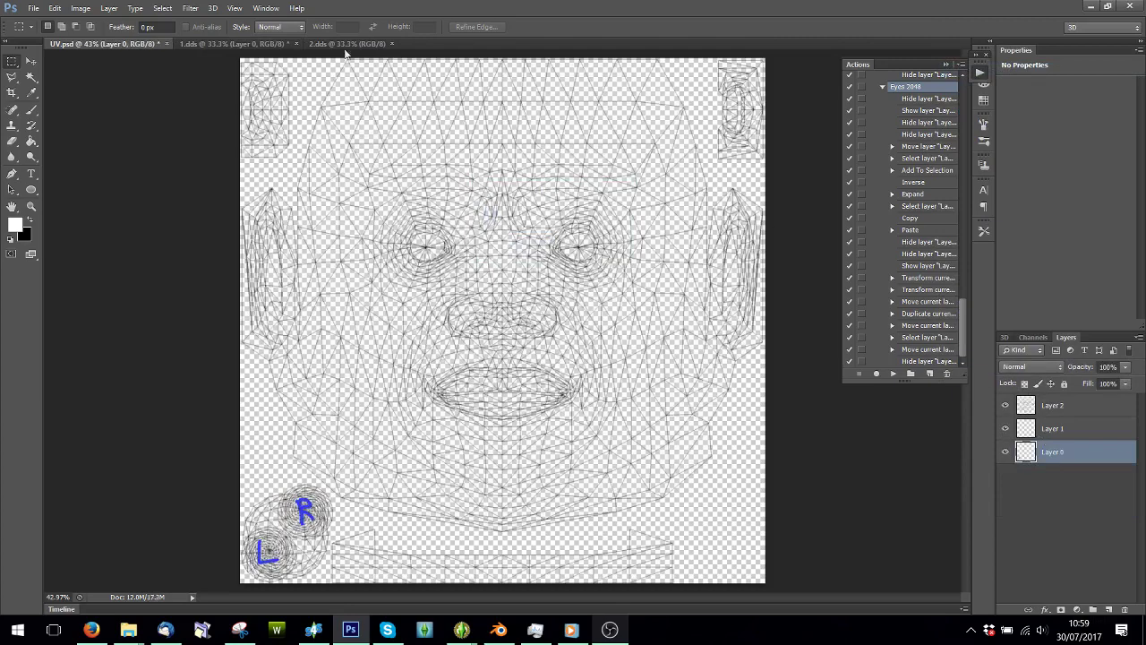
Step: Switch to 2.dds and convert its Background into a regular layer with the default name
left_click(325, 42)
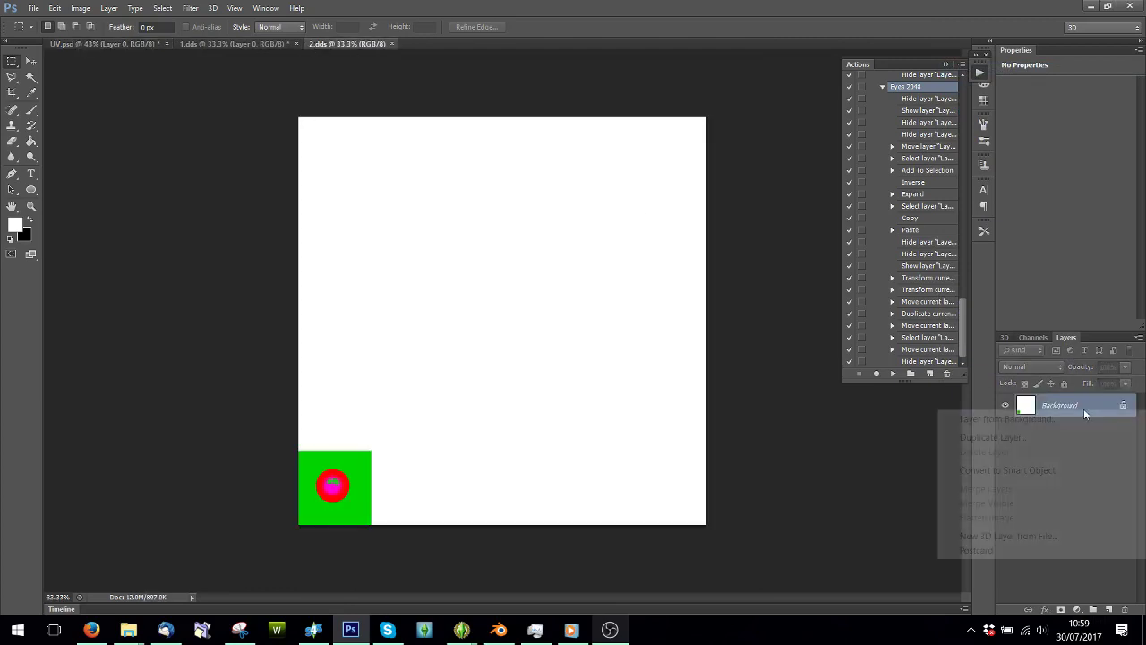
right_click(1079, 405)
left_click(996, 421)
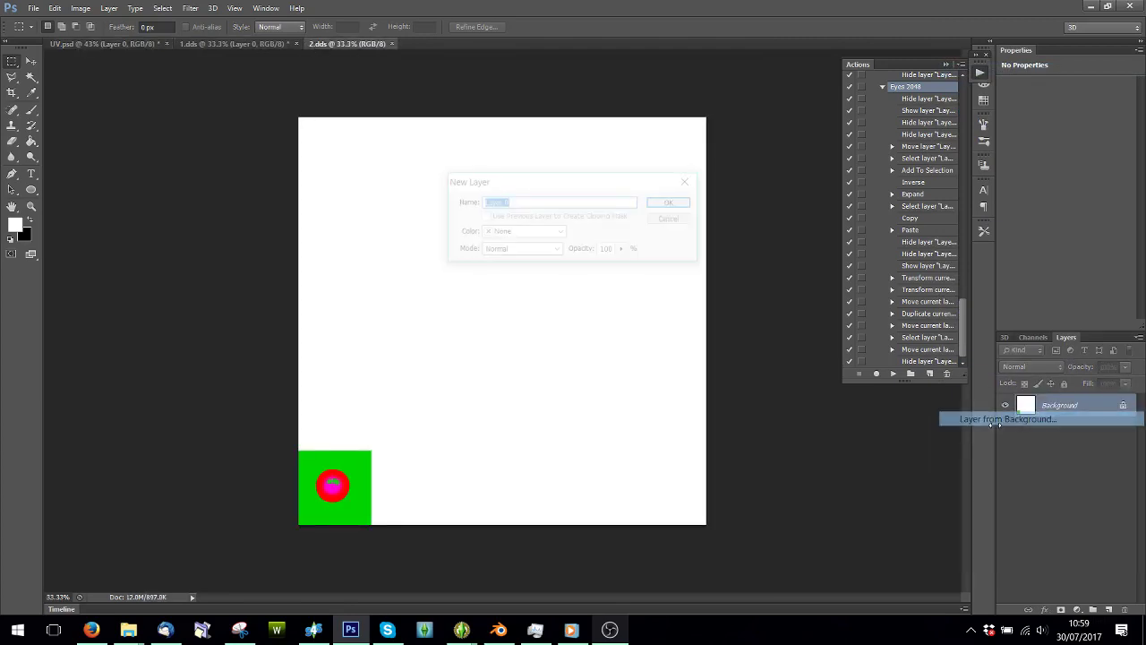
left_click(668, 201)
Step: Duplicate Layer 0 of 2.dds into UV.psd as Layer 3 and run the Eyes 2048 action on it there
right_click(1066, 411)
left_click(896, 153)
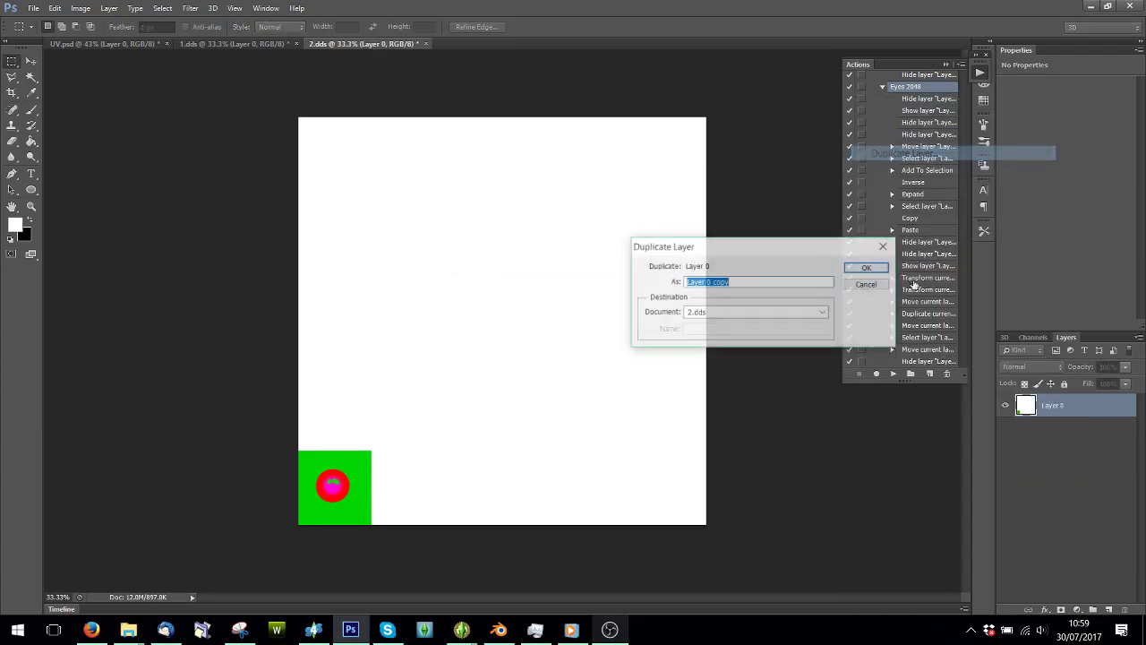
left_click(757, 312)
left_click(716, 353)
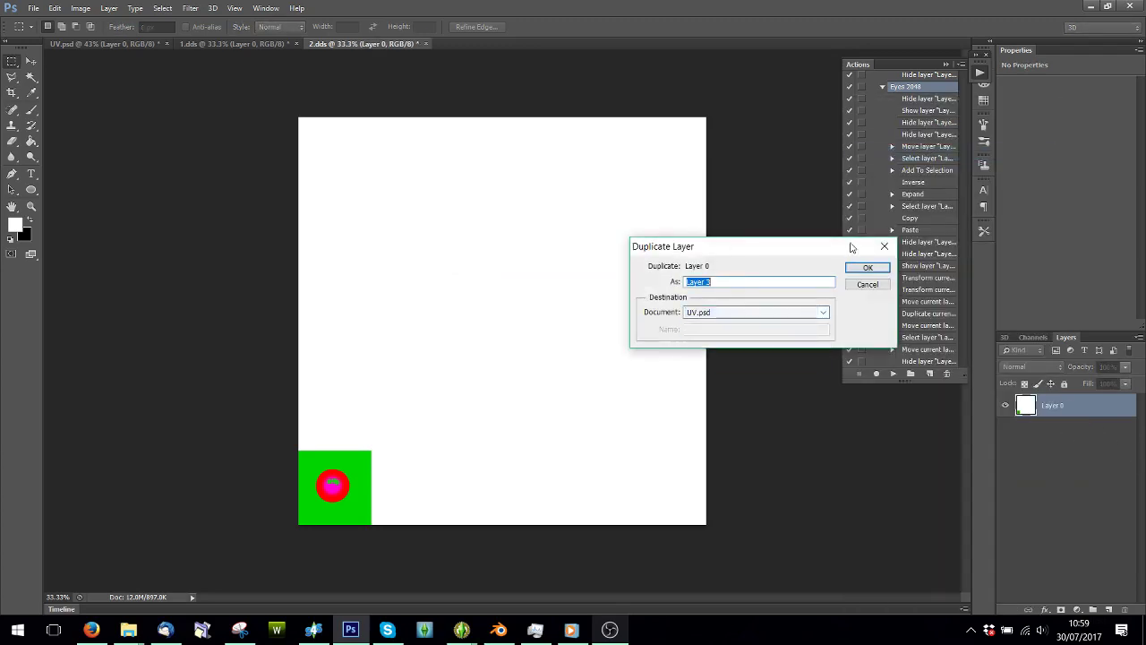
left_click(867, 268)
left_click(78, 43)
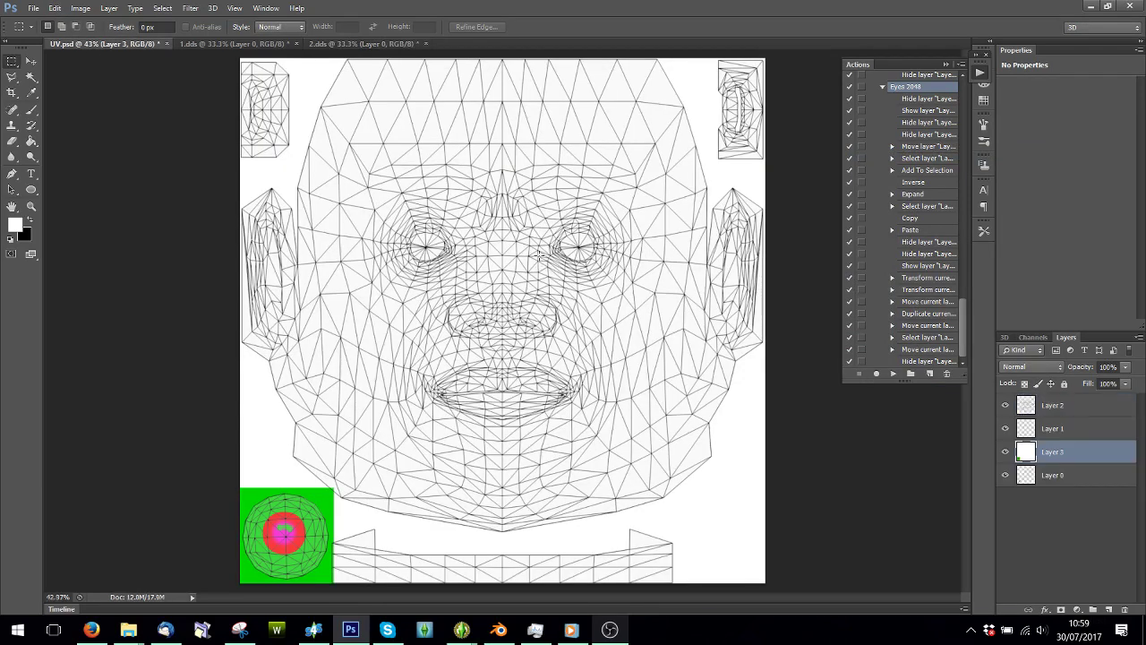
left_click(894, 373)
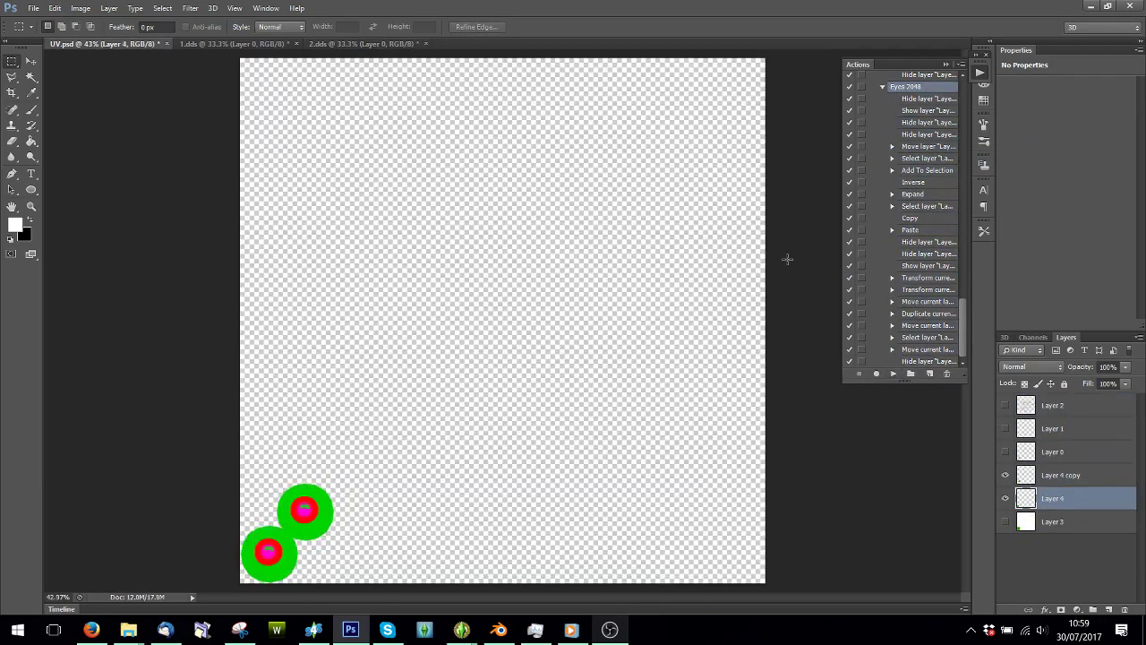
Step: Save the two rearranged eyes on Layer 4 and Layer 4 copy as 2a in the Contacts folder 4, in D3D/DDS format
left_click(33, 8)
left_click(55, 188)
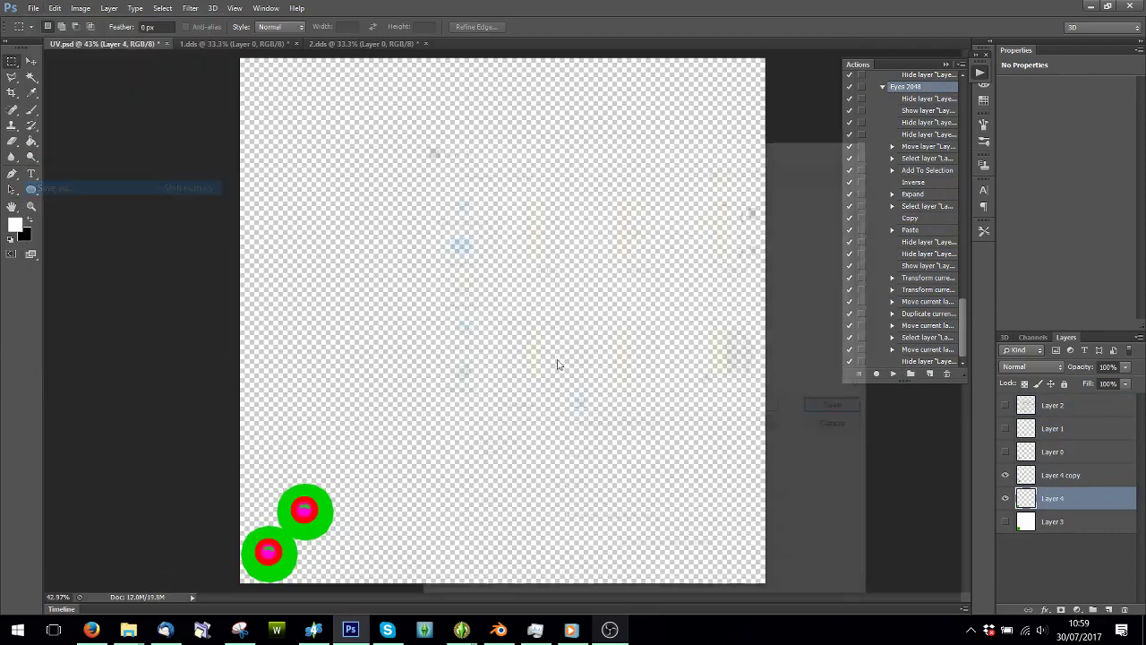
left_click(606, 426)
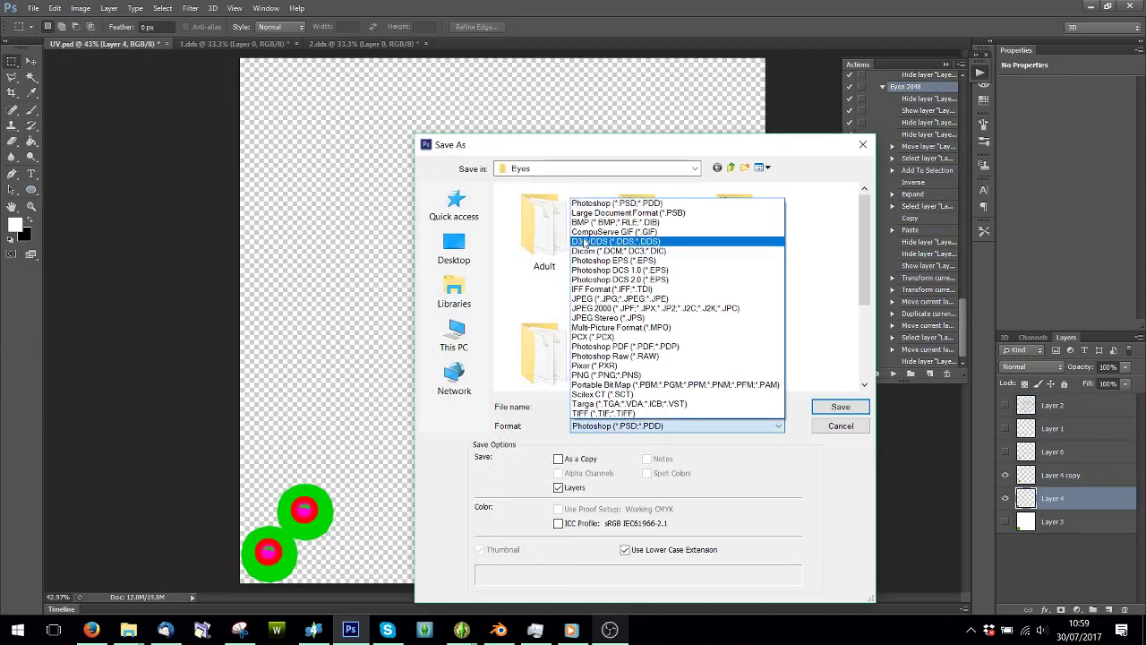
left_click(627, 248)
double_click(641, 229)
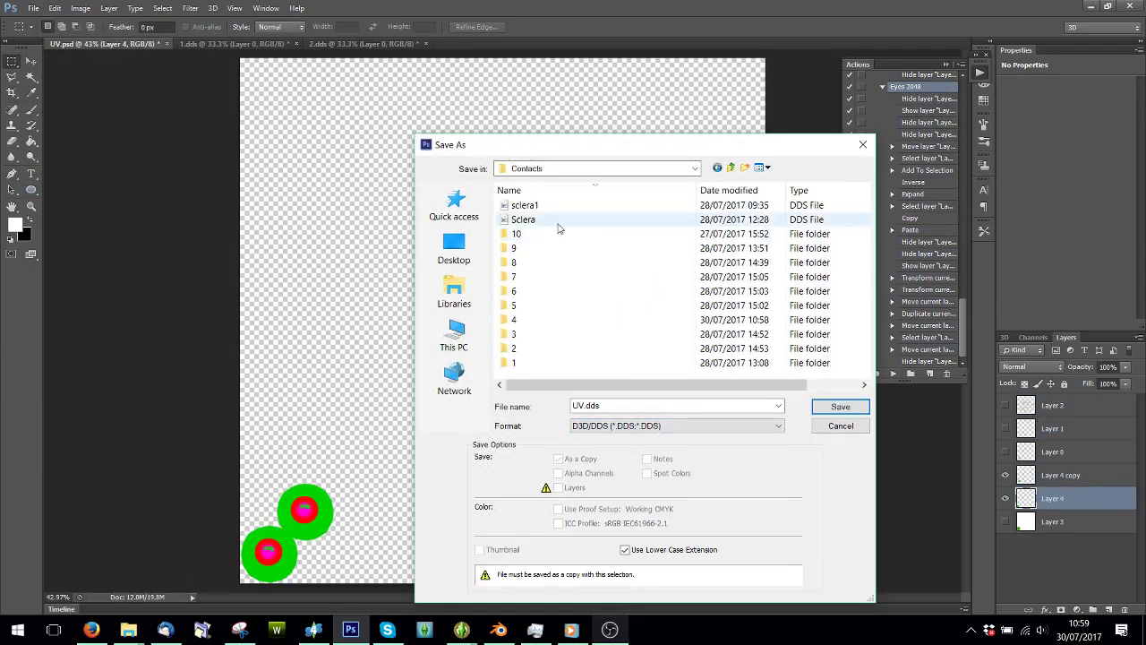
double_click(542, 320)
type("2a")
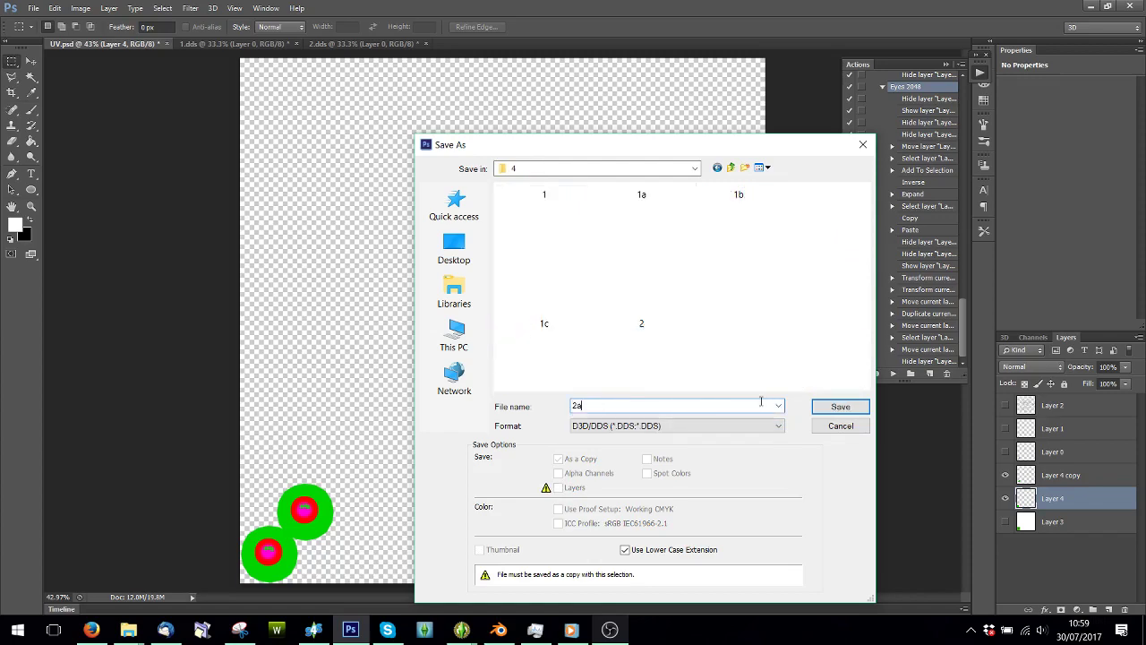
left_click(824, 411)
left_click(654, 148)
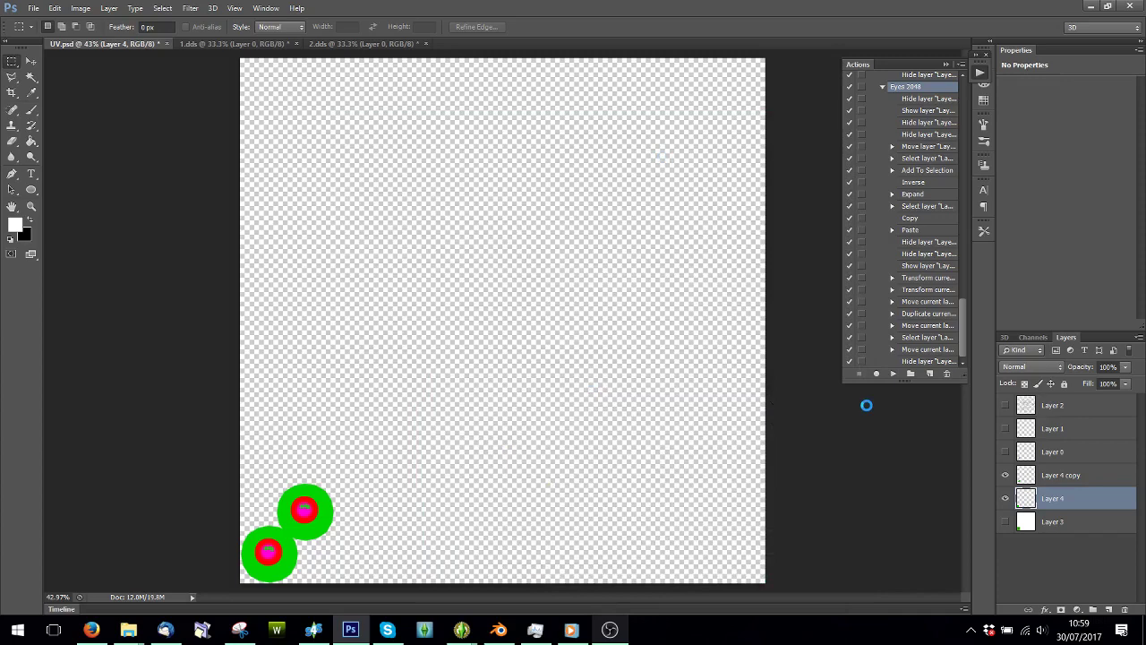
Step: Hide Layer 4 copy and save the lower eye on Layer 4 alone as 2b in the Contacts folder 4, in D3D/DDS format
left_click(1006, 477)
left_click(33, 8)
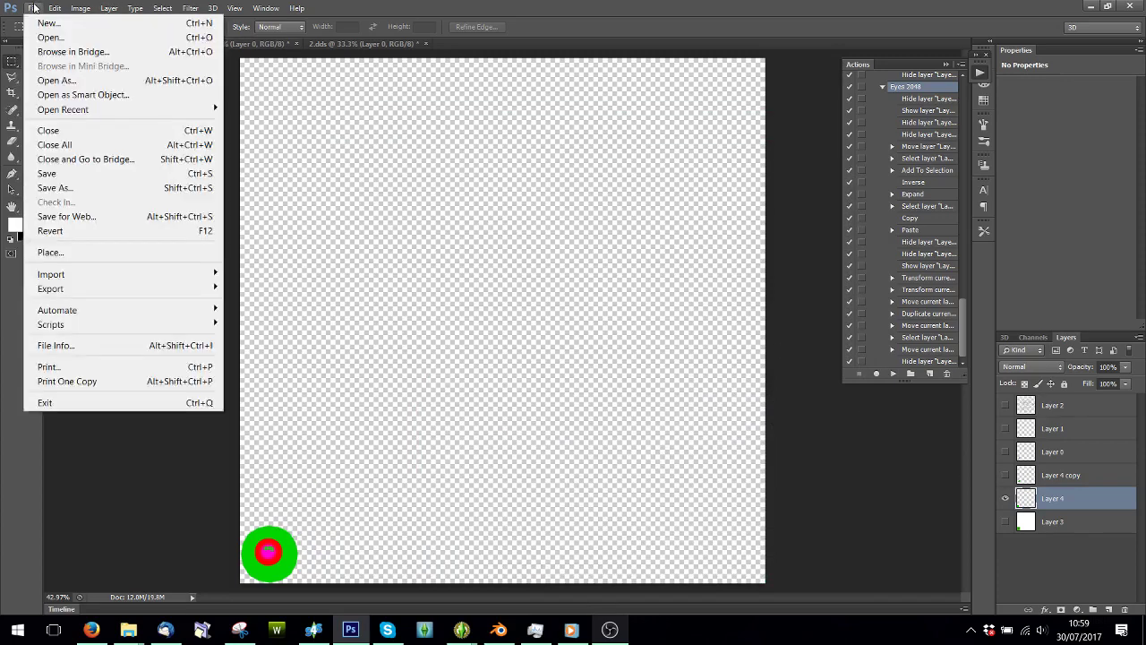
left_click(34, 9)
left_click(33, 8)
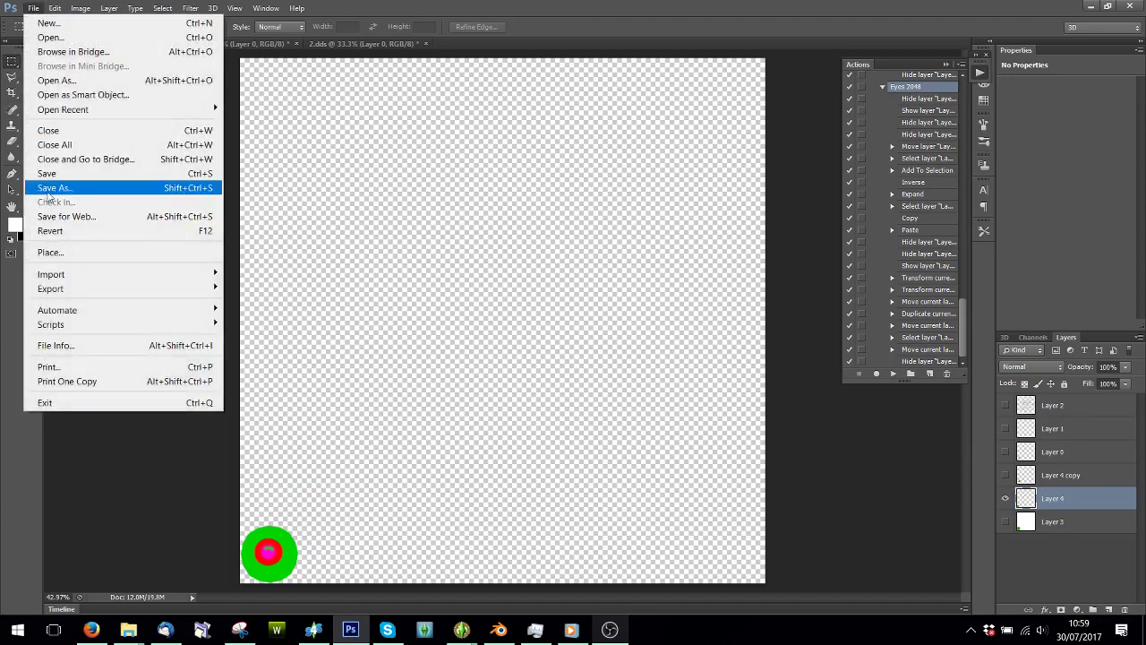
left_click(59, 184)
left_click(645, 427)
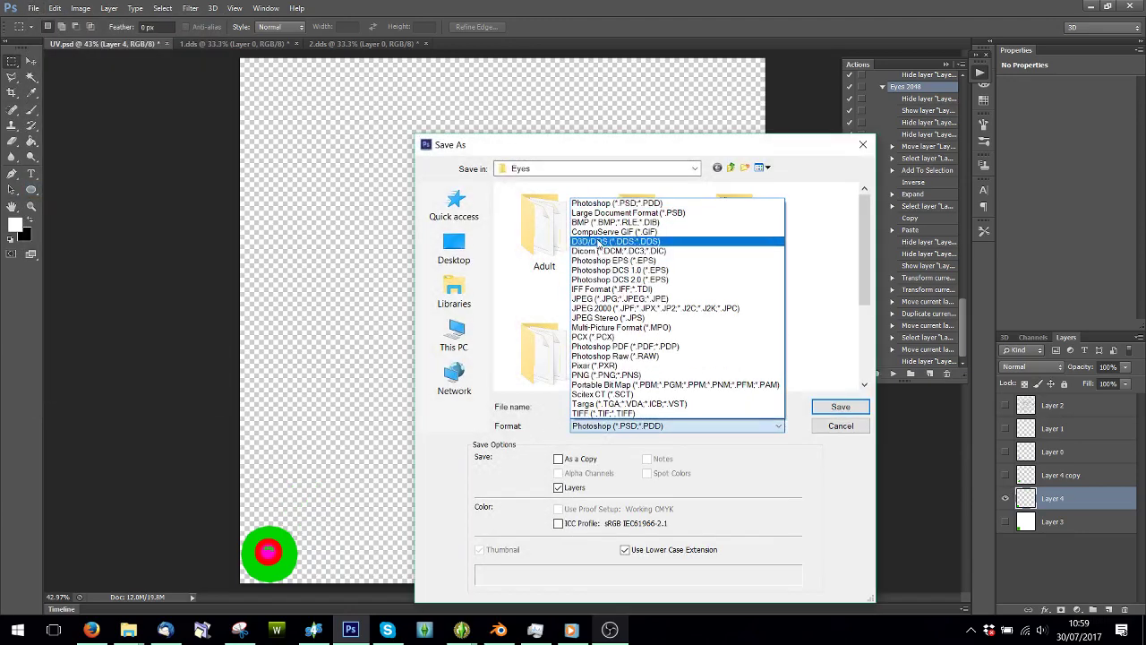
left_click(627, 251)
double_click(628, 225)
double_click(528, 320)
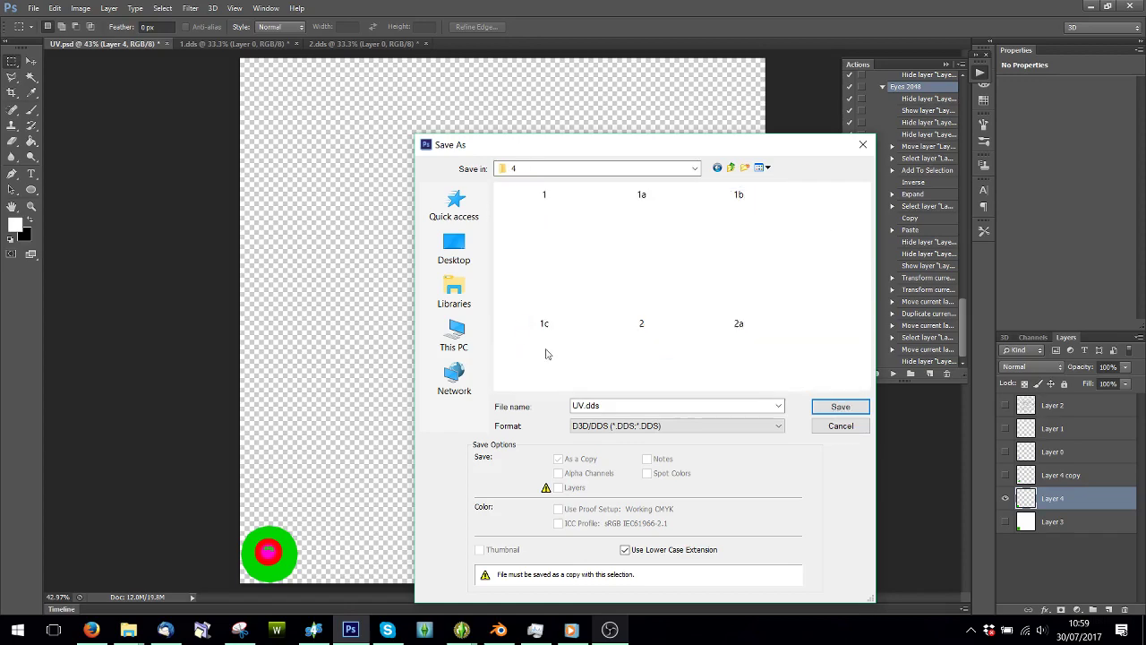
double_click(596, 406)
type("2b")
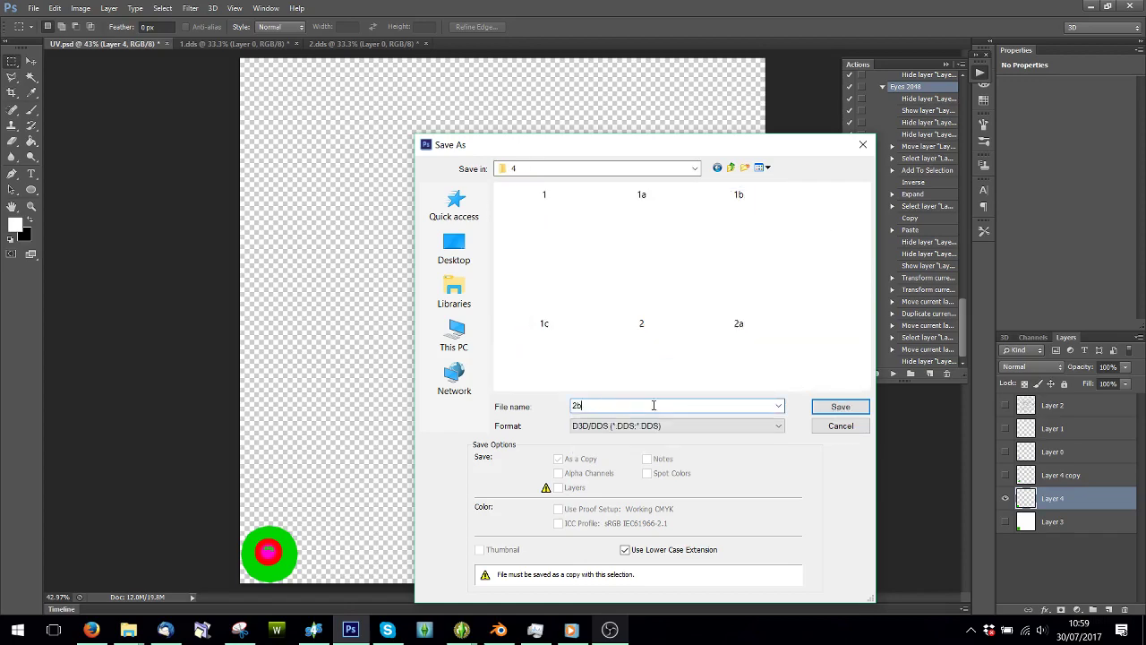
left_click(840, 408)
left_click(653, 148)
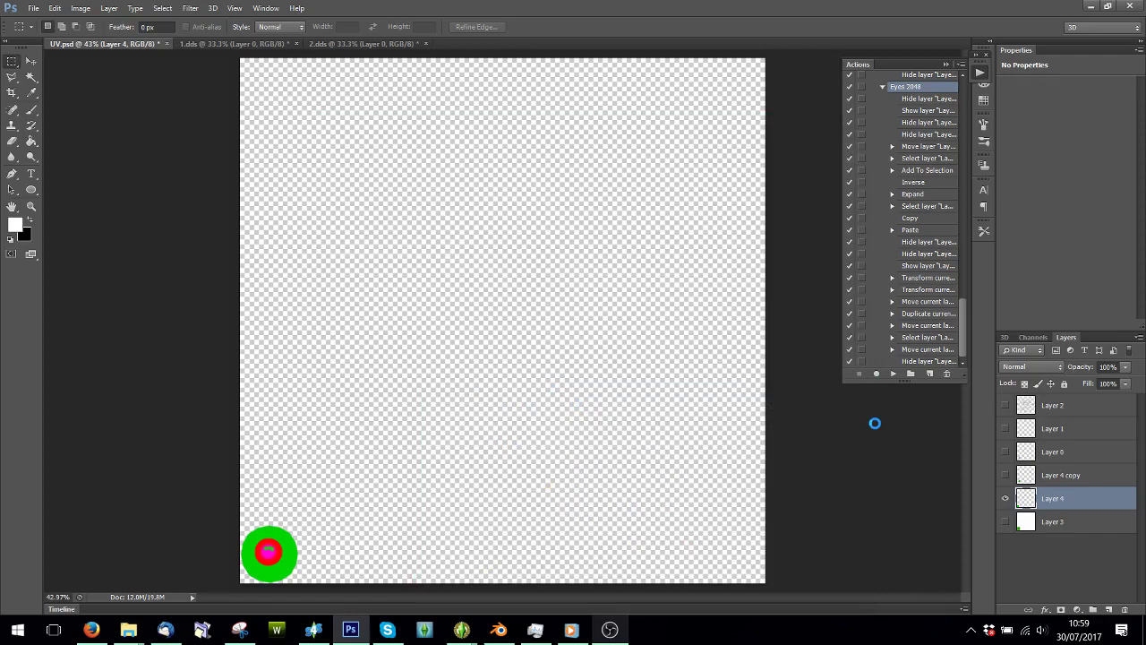
Step: Show only Layer 4 copy and save its eye as 2c in the Contacts folder 4, in DXT5 DDS format with MIP maps
left_click(1004, 498)
left_click(1005, 474)
left_click(33, 8)
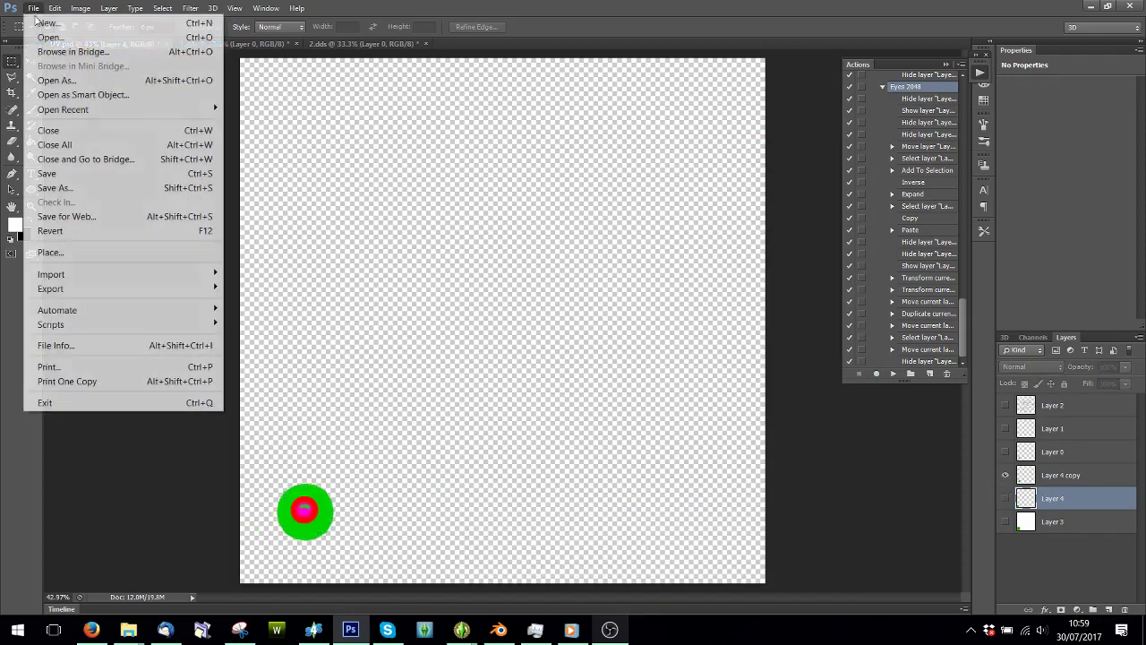
left_click(79, 187)
left_click(678, 426)
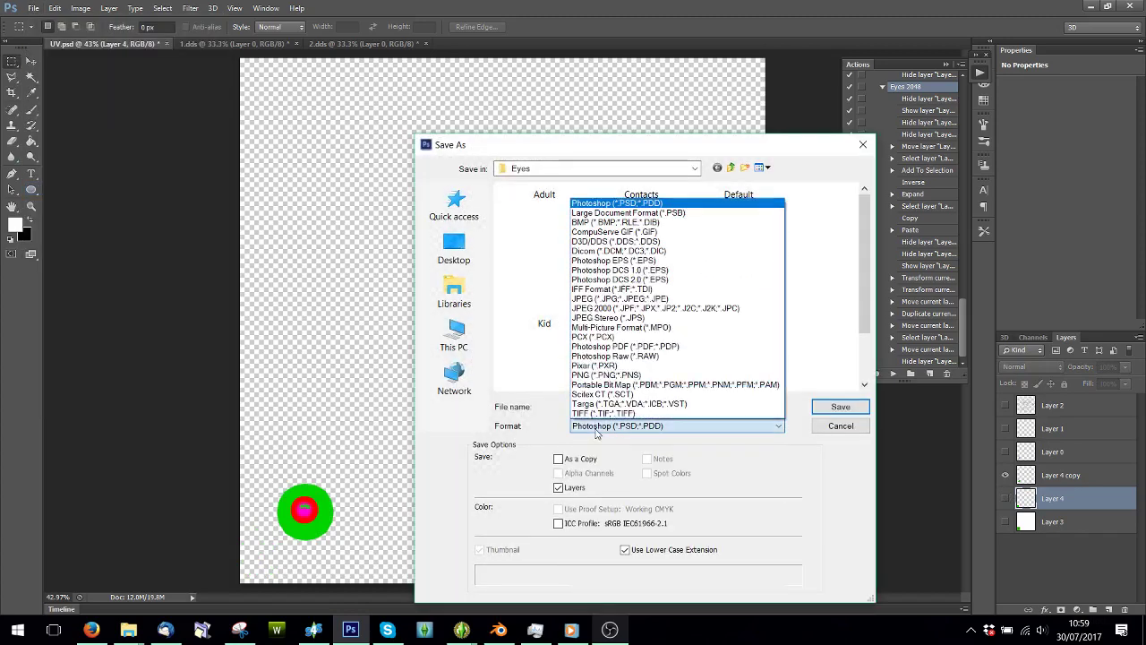
left_click(654, 235)
double_click(647, 197)
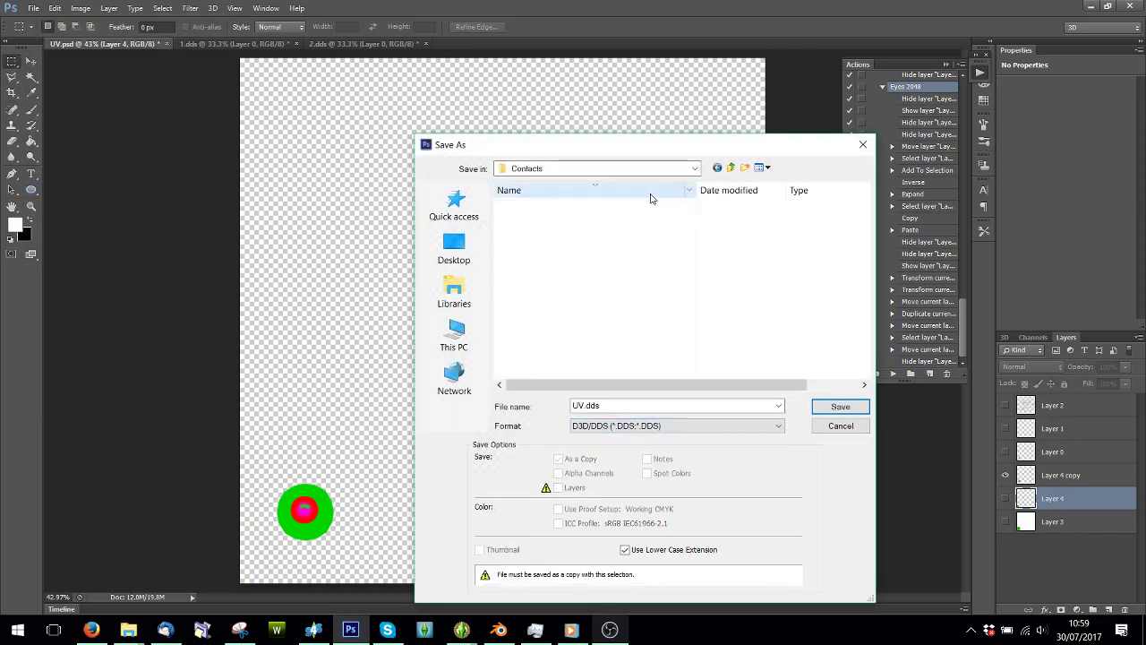
double_click(537, 319)
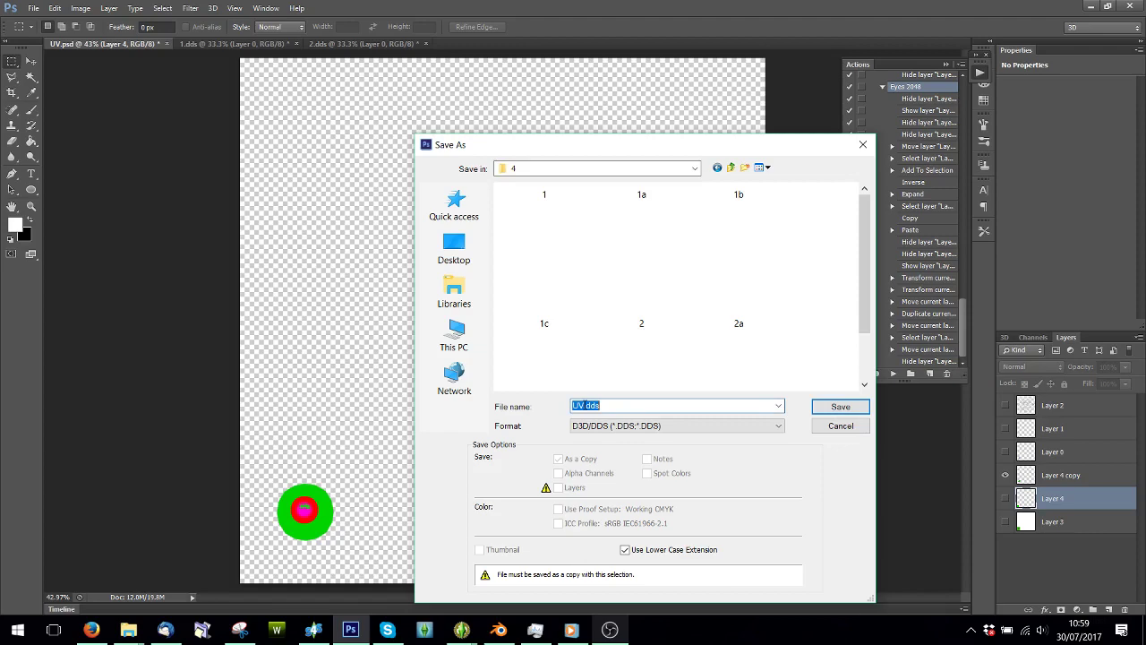
type("1d")
left_click(840, 407)
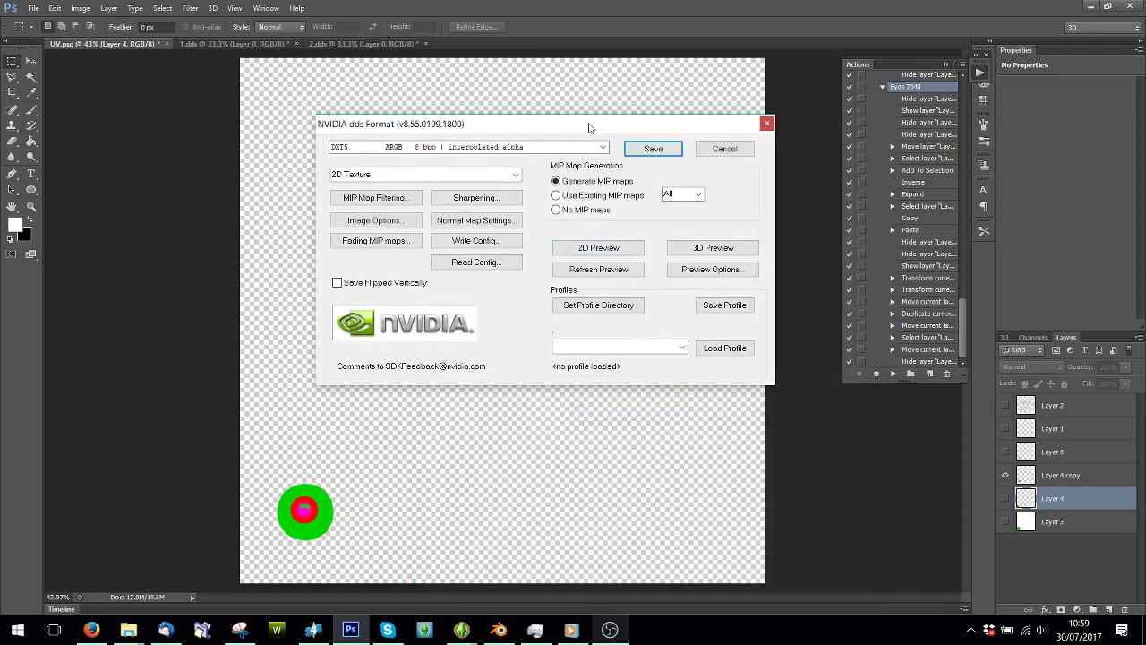
left_click(656, 150)
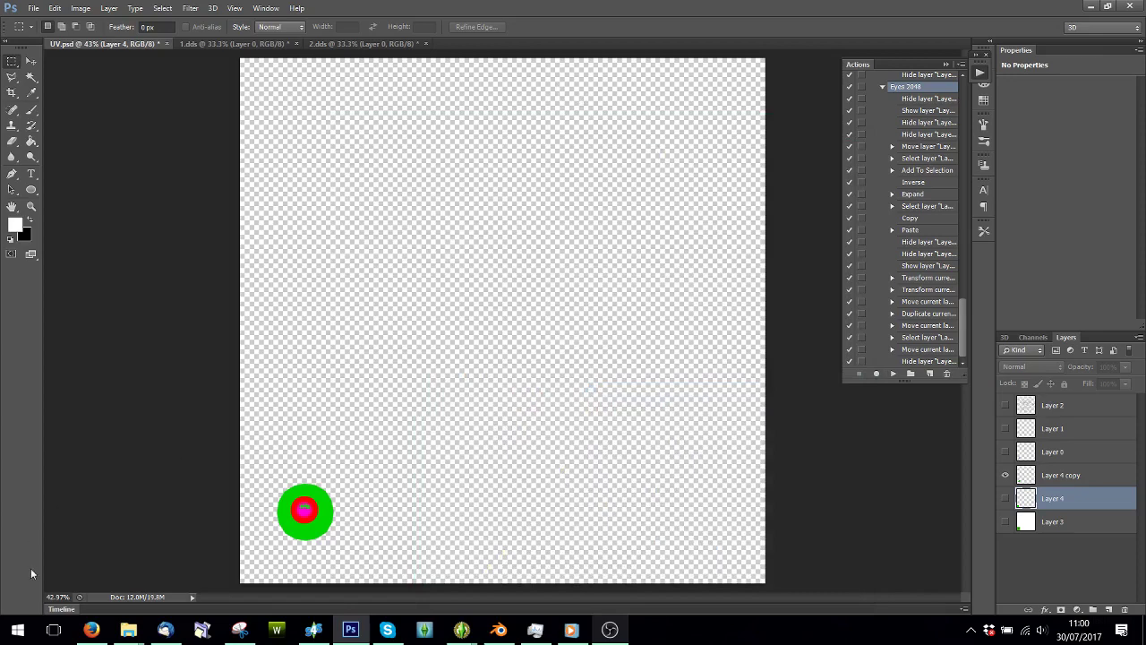
Step: Switch to File Explorer, open the CAS_con_simtanicoContactsChosenOne package from folder 4, and replace its first _IMG resource with 1a
left_click(63, 564)
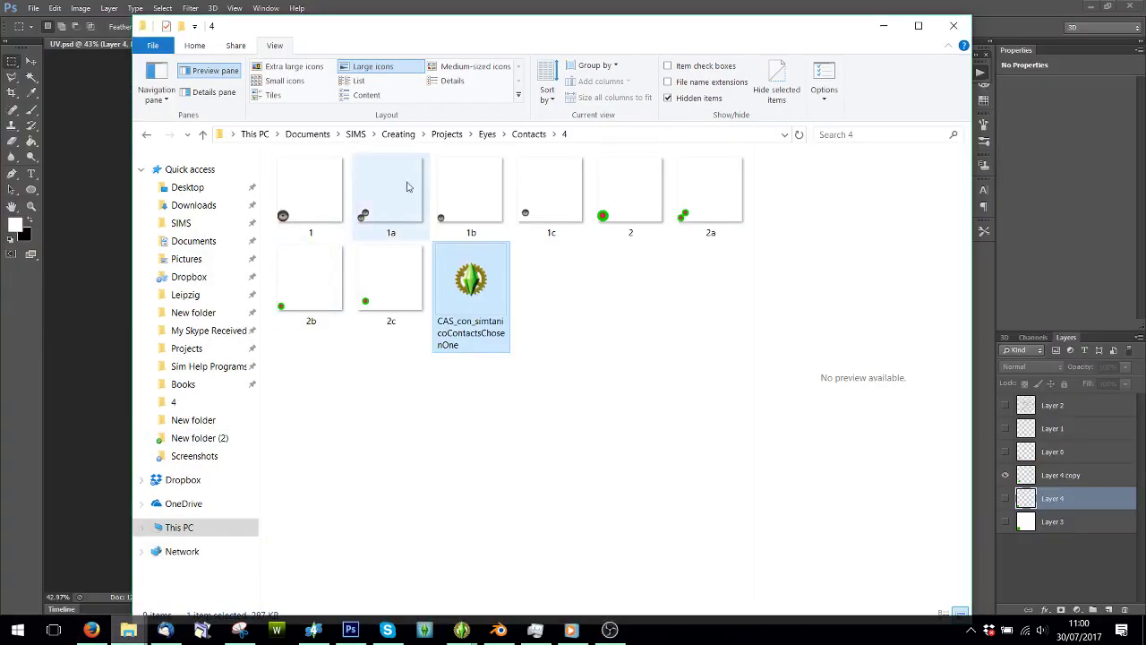
double_click(464, 280)
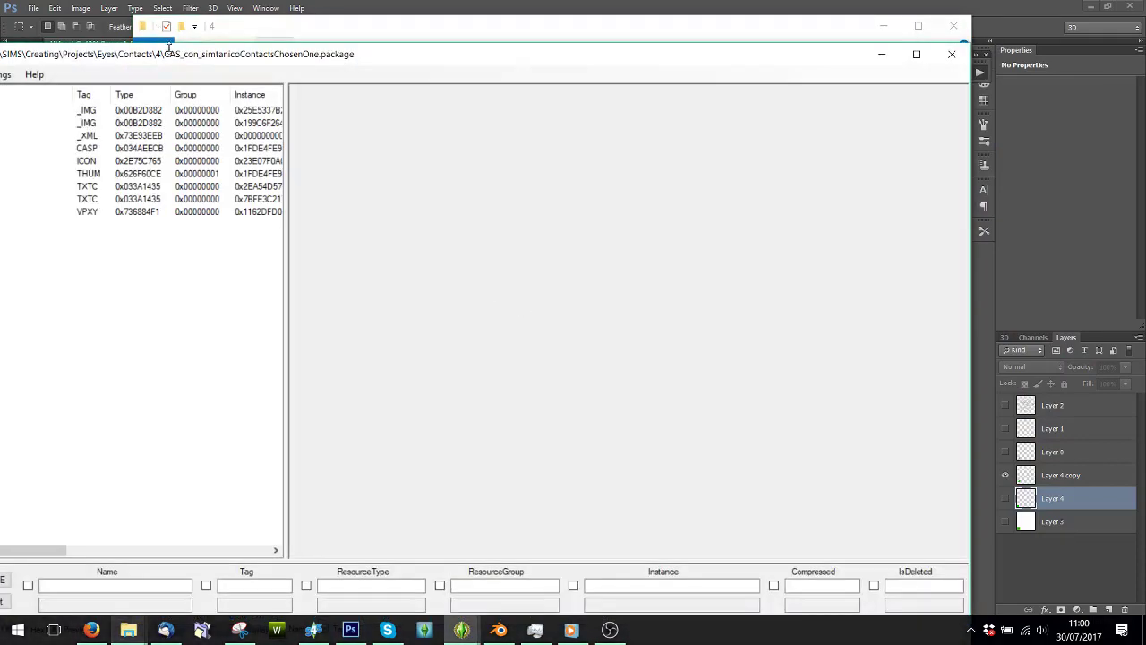
left_click_drag(167, 46, 260, 26)
left_click(177, 89)
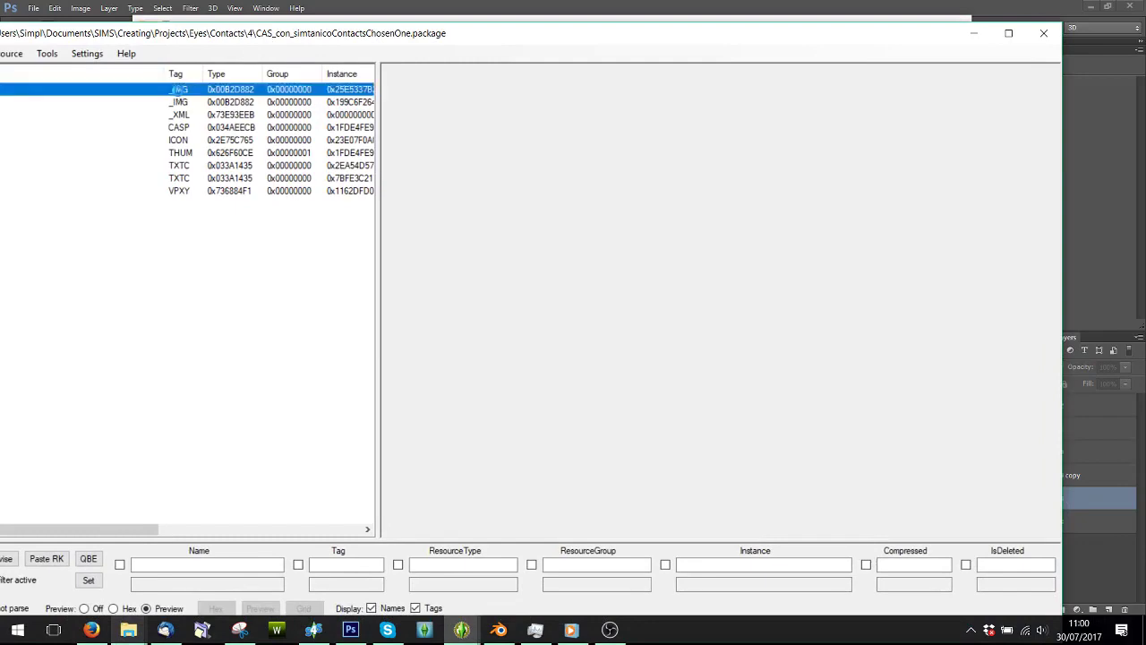
right_click(181, 92)
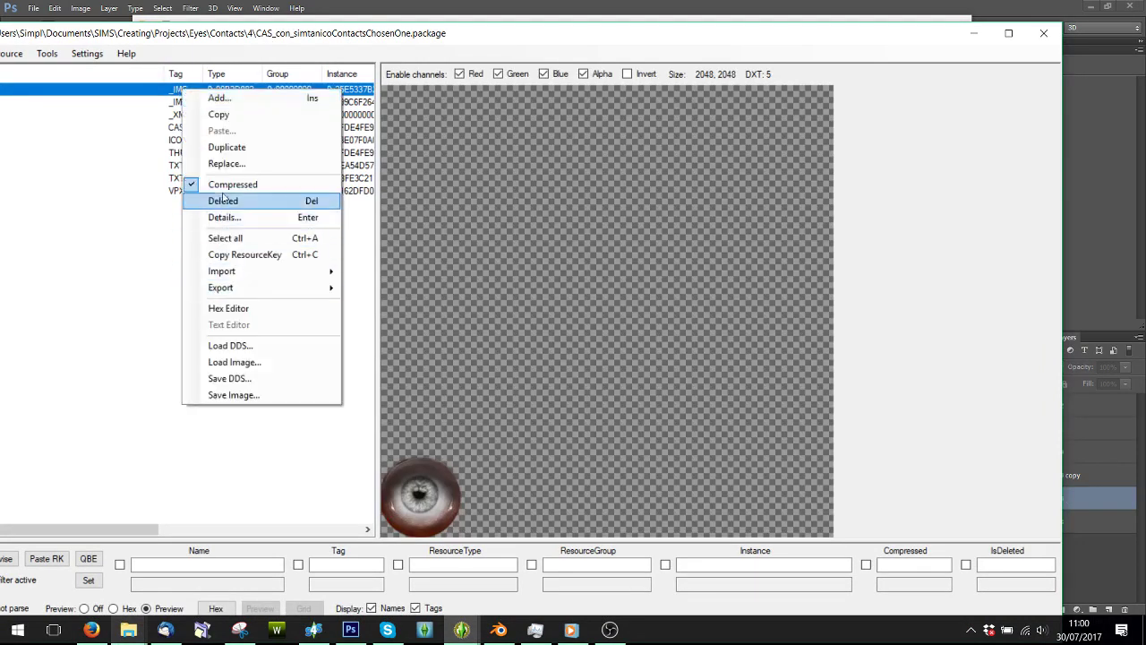
left_click(225, 163)
double_click(248, 181)
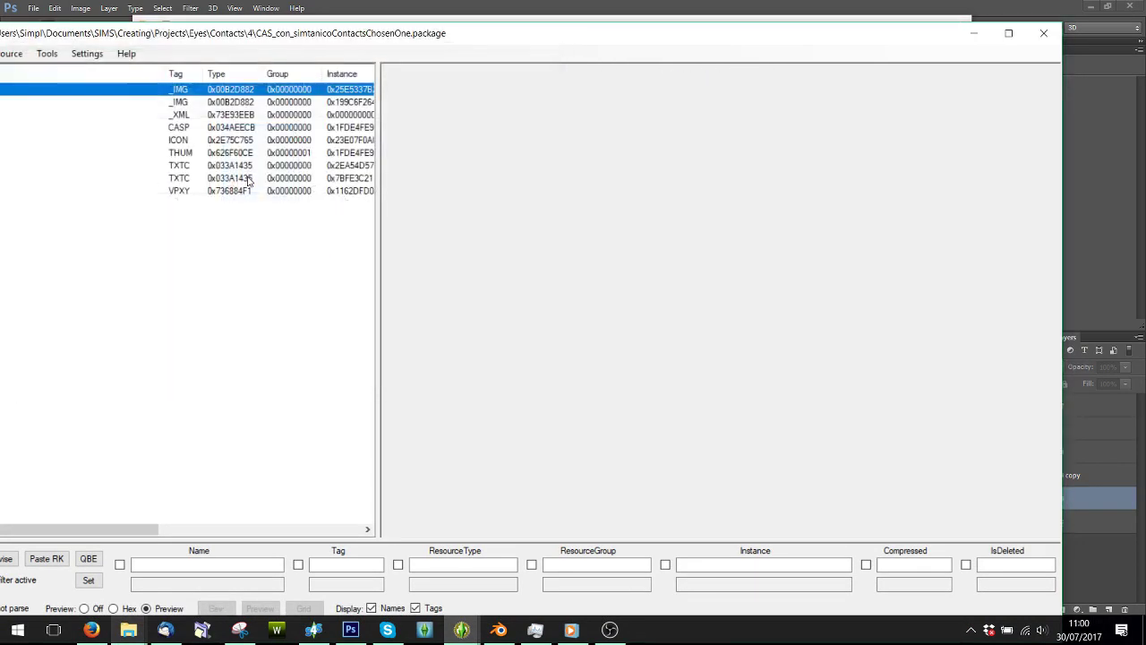
Step: Replace the package's second _IMG resource with 2a, and close the package with its changes saved
left_click(178, 102)
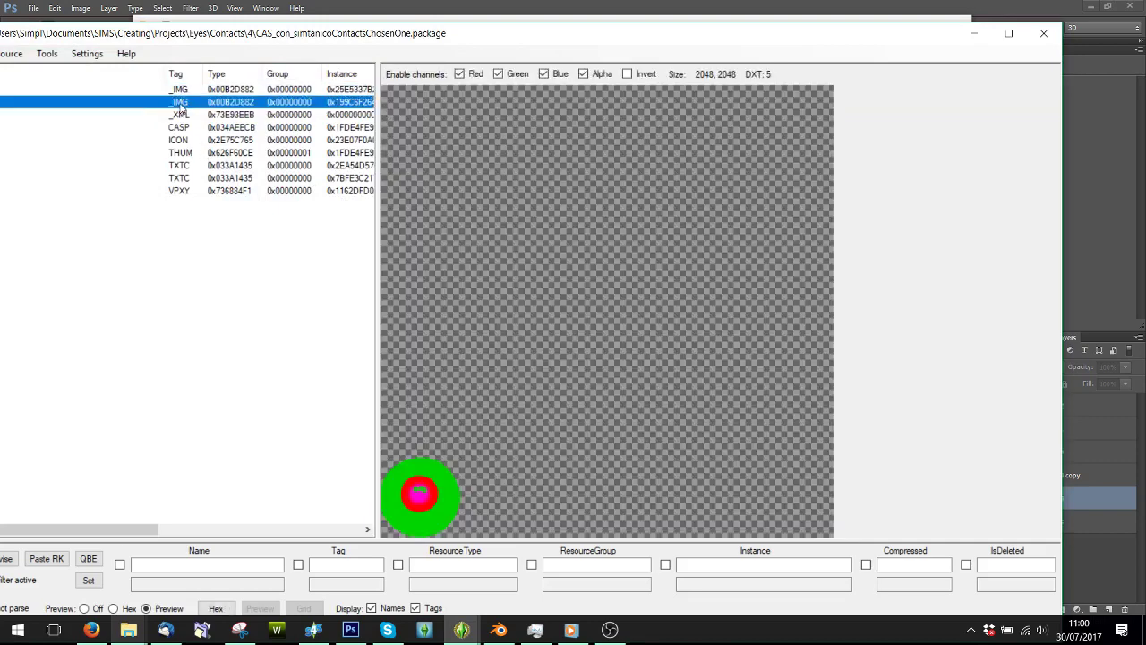
right_click(182, 104)
left_click(221, 174)
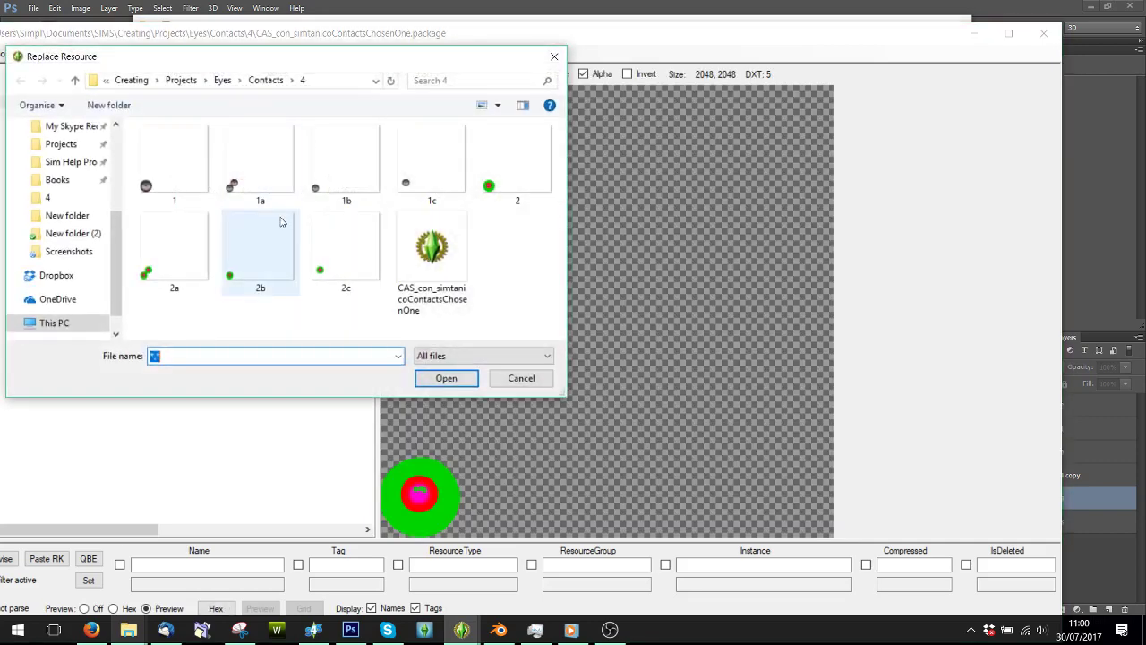
double_click(201, 253)
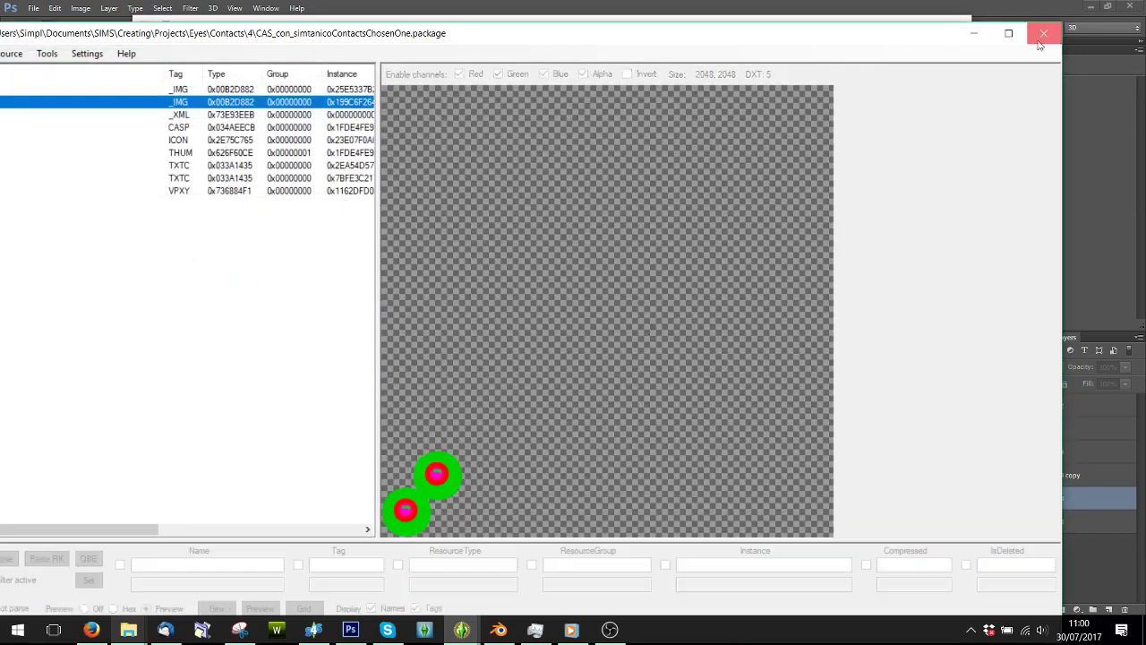
left_click(1044, 34)
left_click(511, 344)
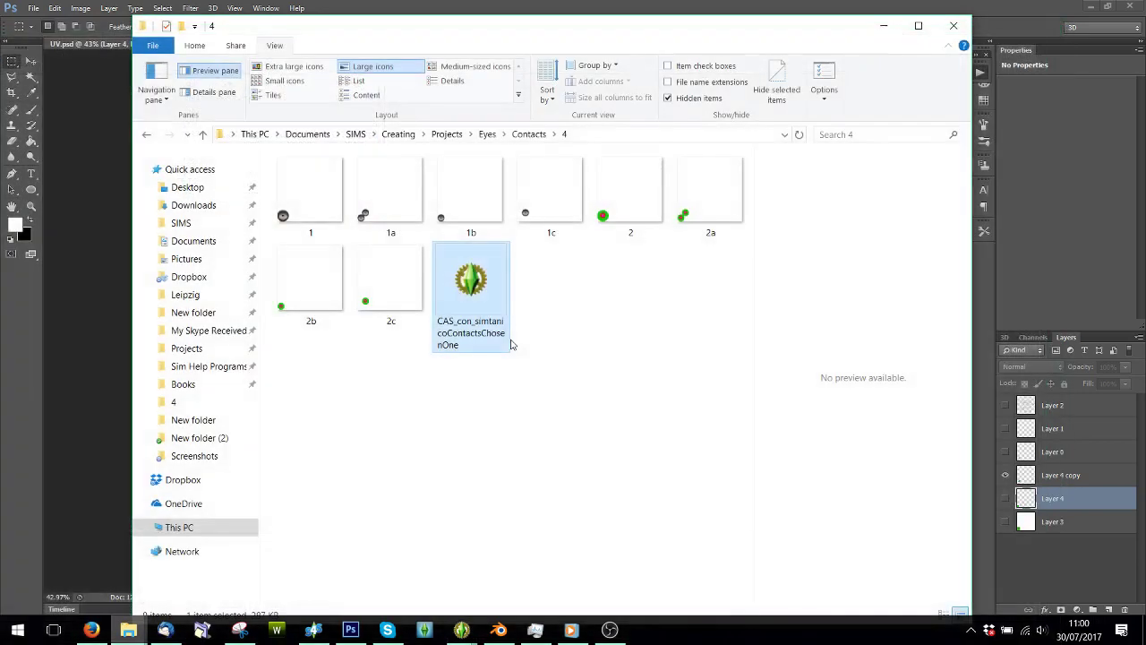
key("Return")
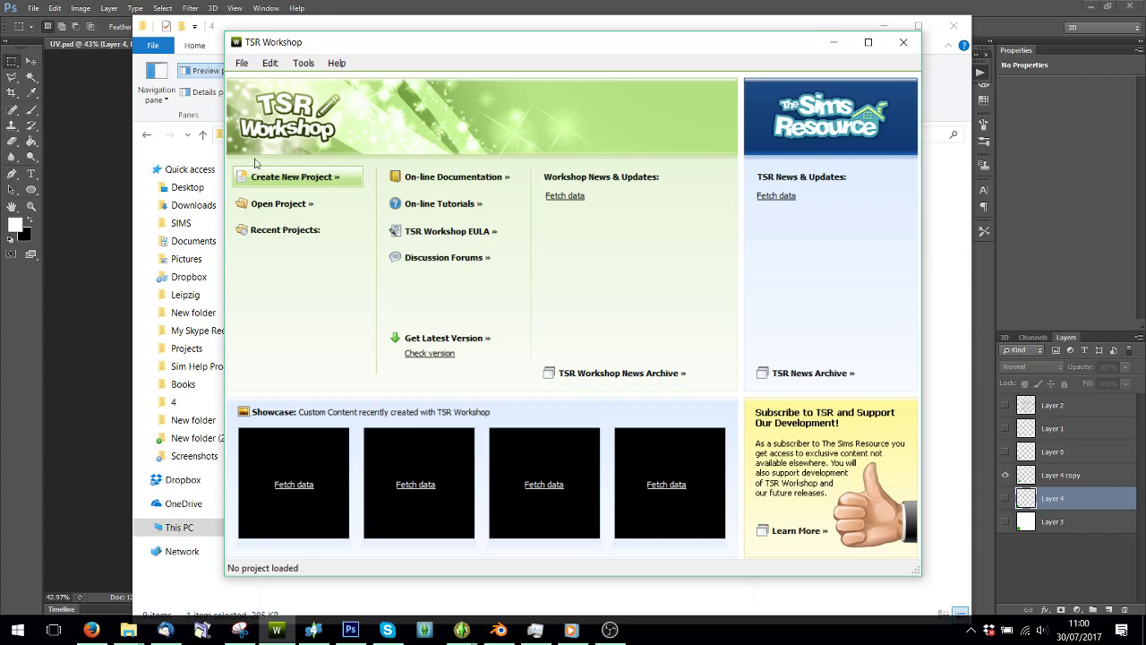
Step: In TSR Workshop, start a new import project and browse for a source file of the Package (*.package) type
left_click(261, 175)
left_click(322, 330)
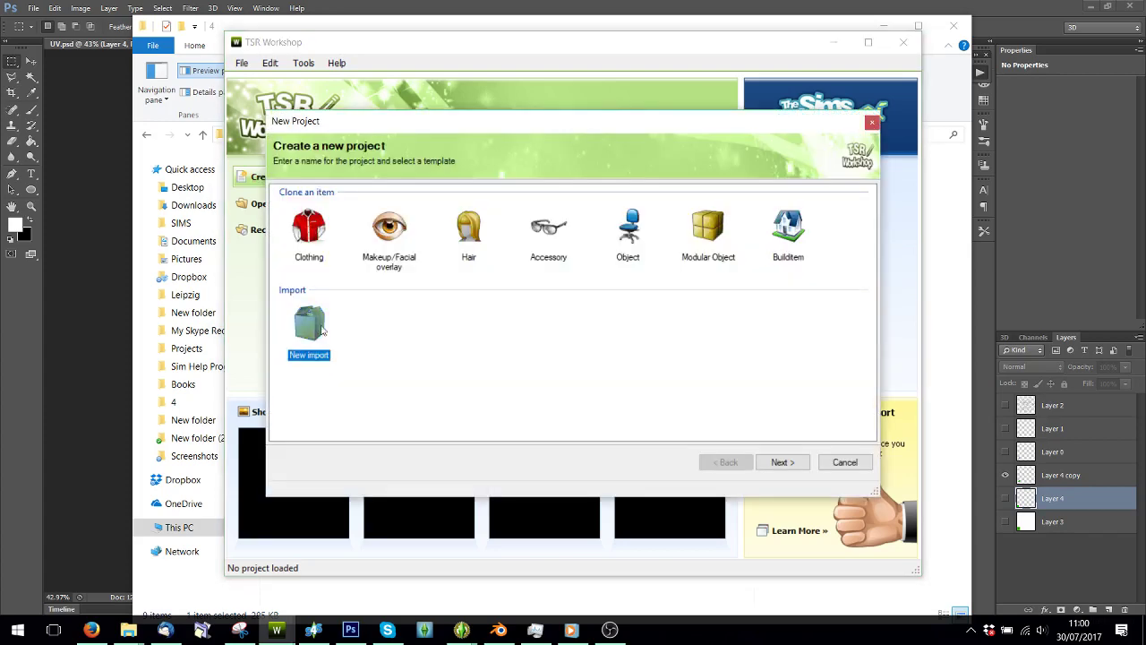
left_click(802, 463)
left_click(847, 210)
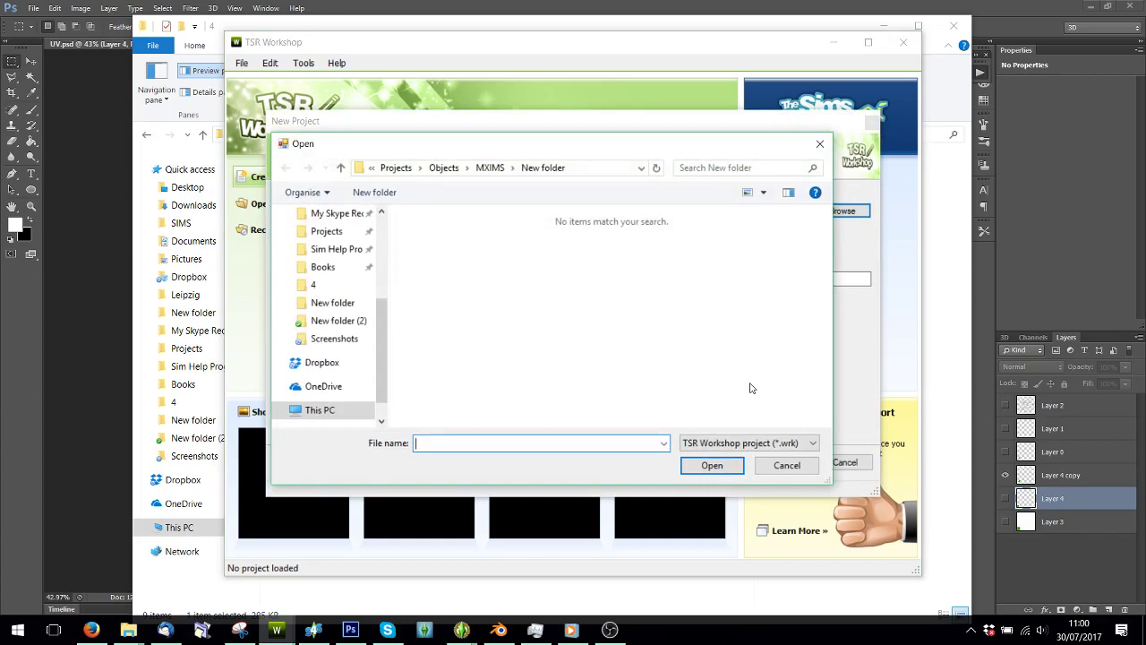
left_click(741, 443)
left_click(726, 475)
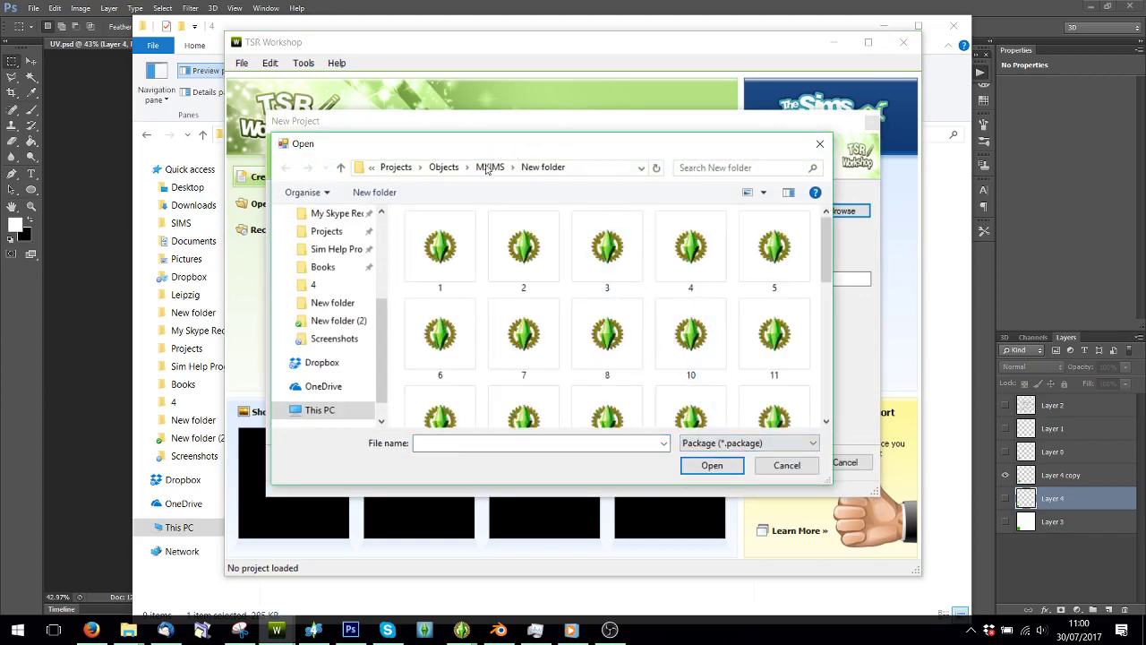
Step: Choose CAS_con_SIMPLYLeft1 from the Projects > Eyes > Contacts folder as the package to import and advance to the wizard's final page
scroll(366, 356, "up", 5)
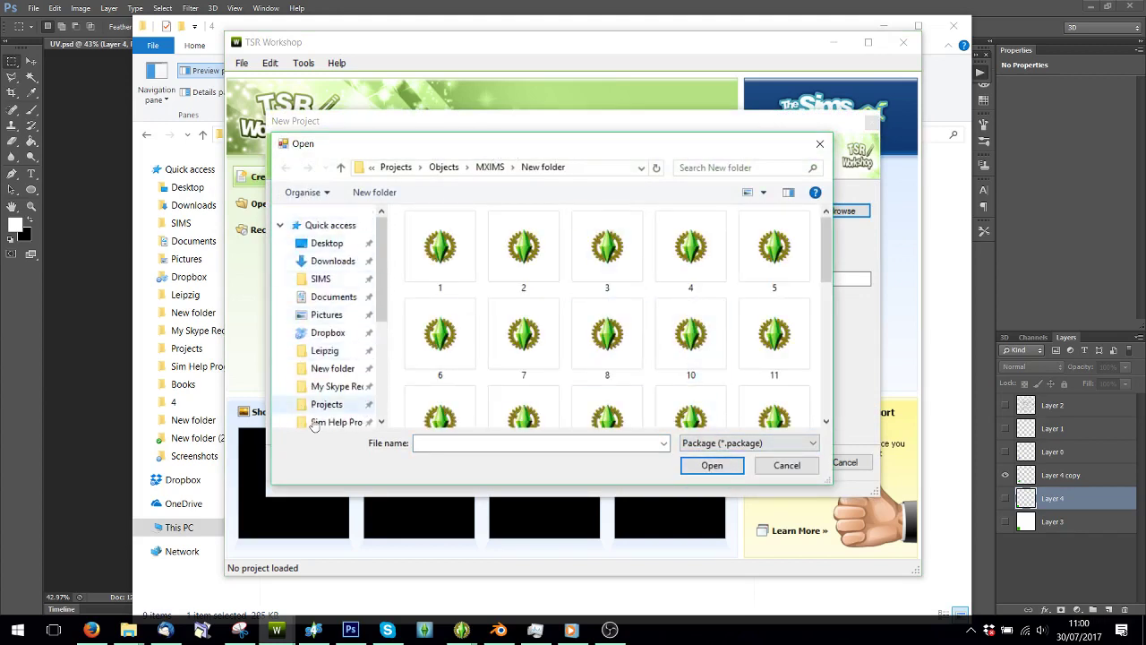
left_click(327, 404)
double_click(448, 255)
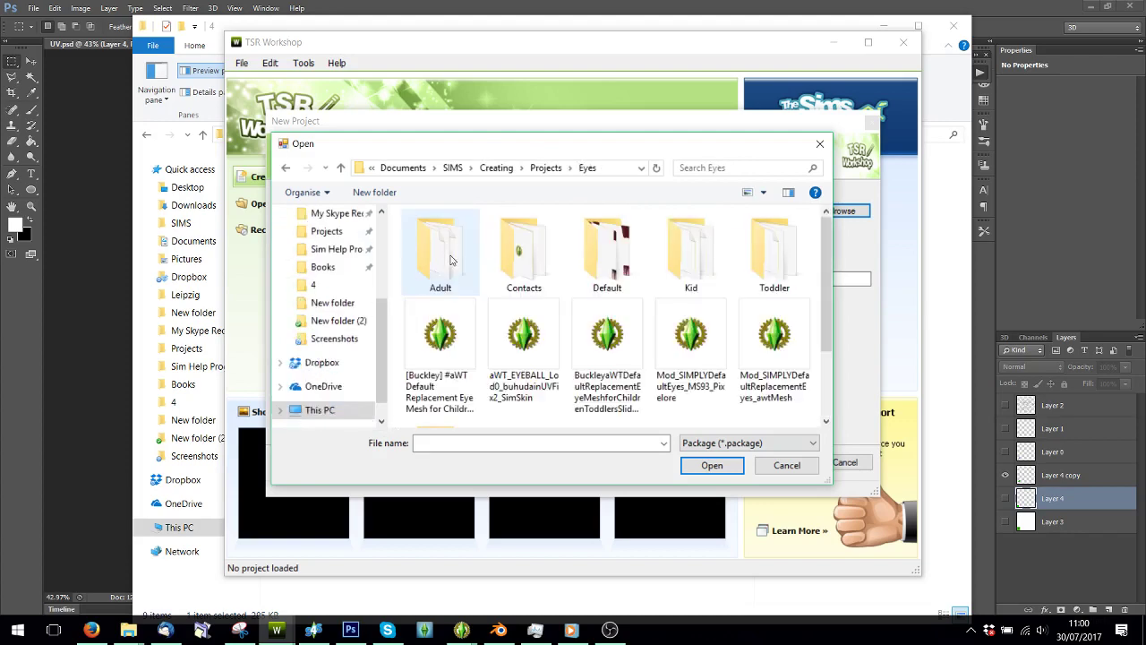
scroll(553, 260, "down", 1)
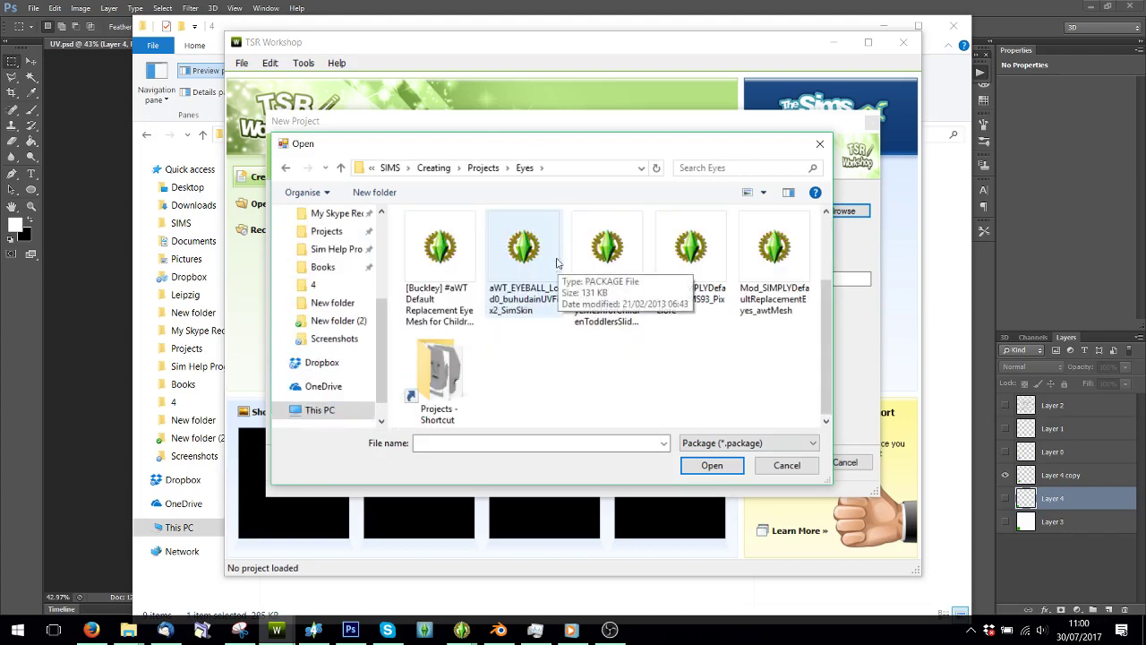
scroll(552, 260, "up", 1)
double_click(553, 258)
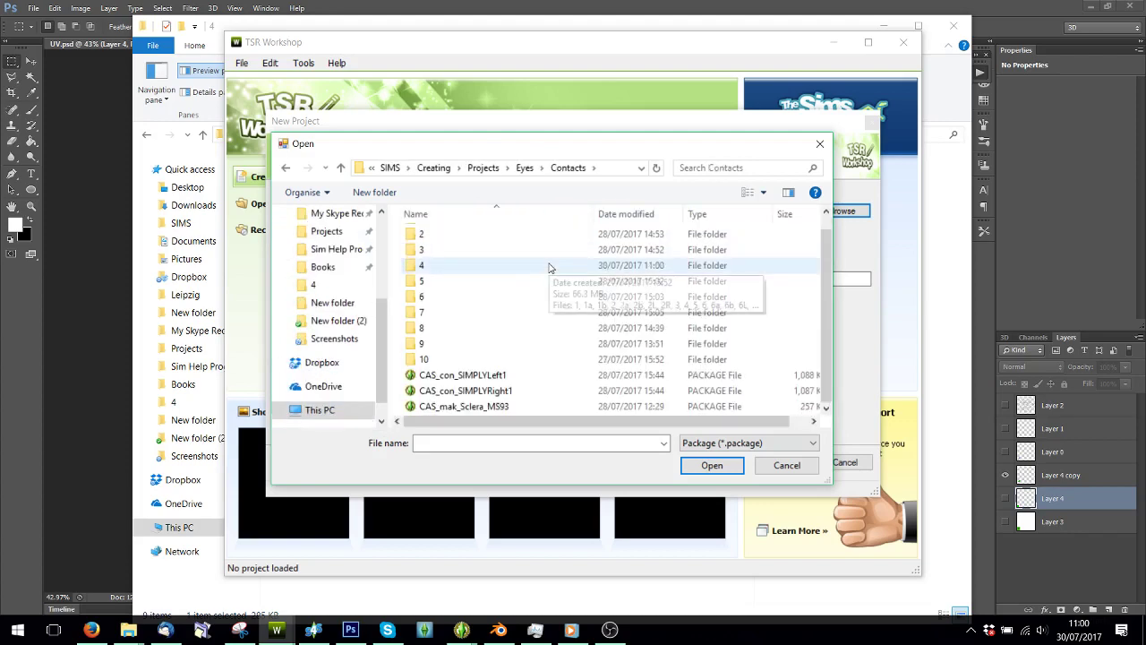
double_click(461, 374)
left_click(776, 462)
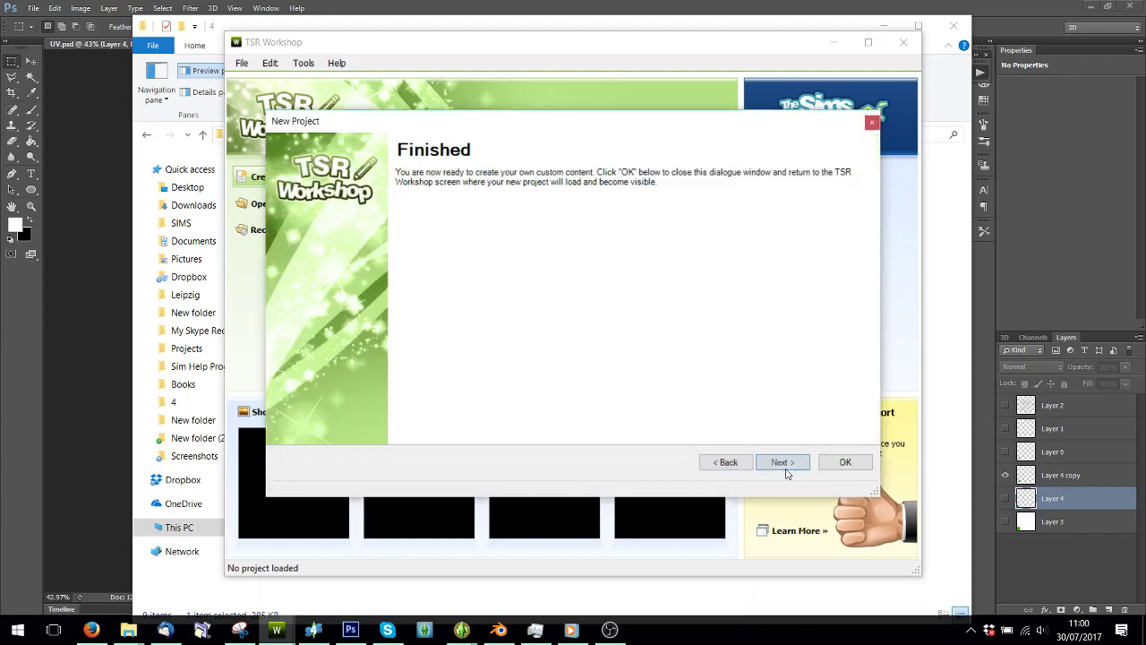
Step: Finish the import wizard and inspect the Face Overlay image of the loaded project's first texture variation
left_click(845, 462)
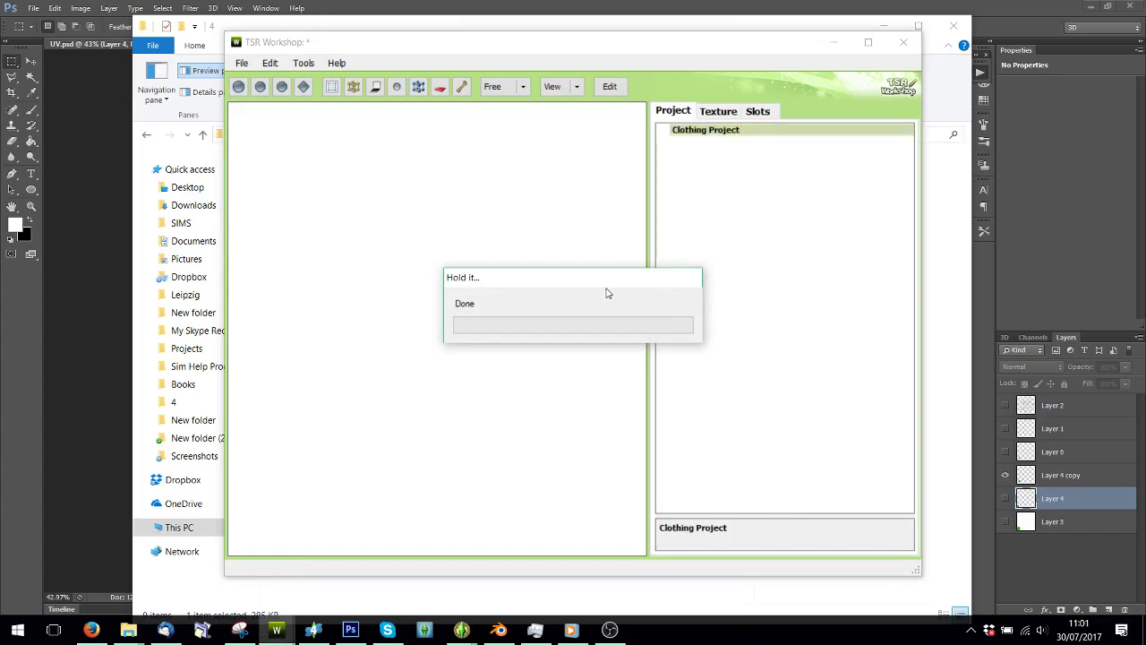
scroll(426, 279, "up", 3)
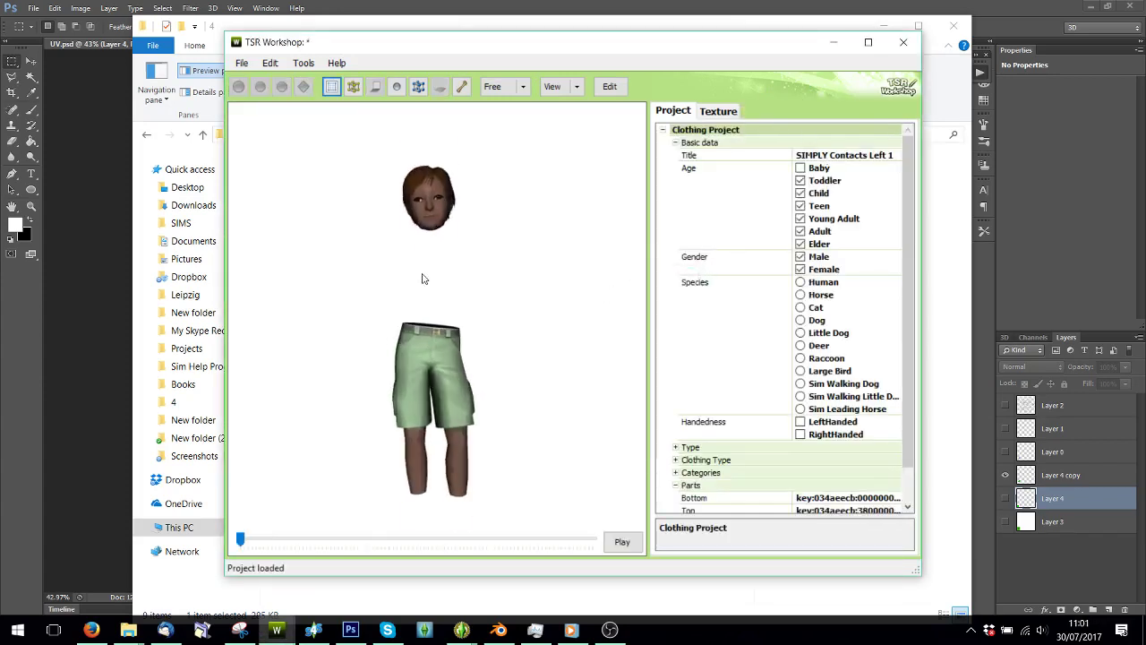
left_click(718, 111)
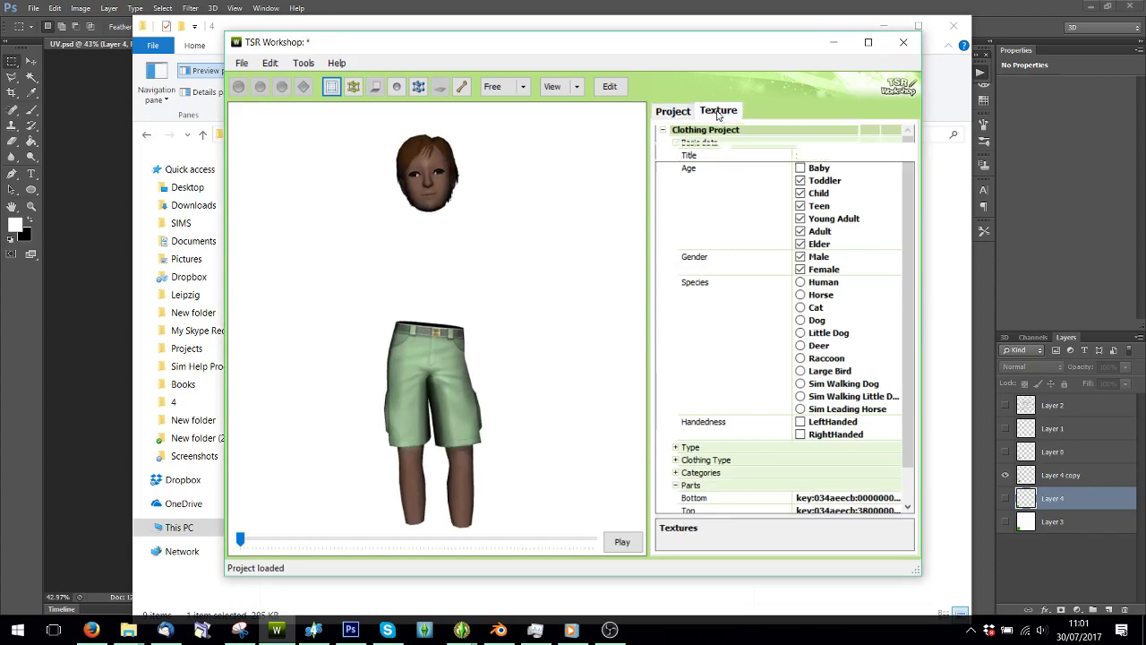
double_click(829, 212)
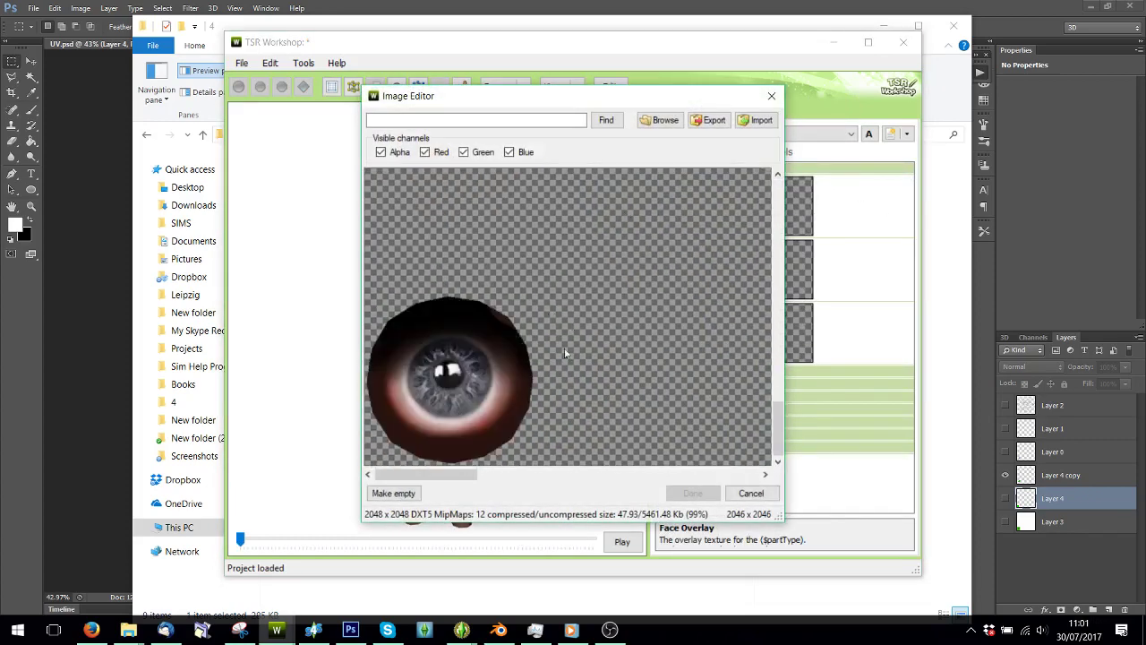
left_click(771, 95)
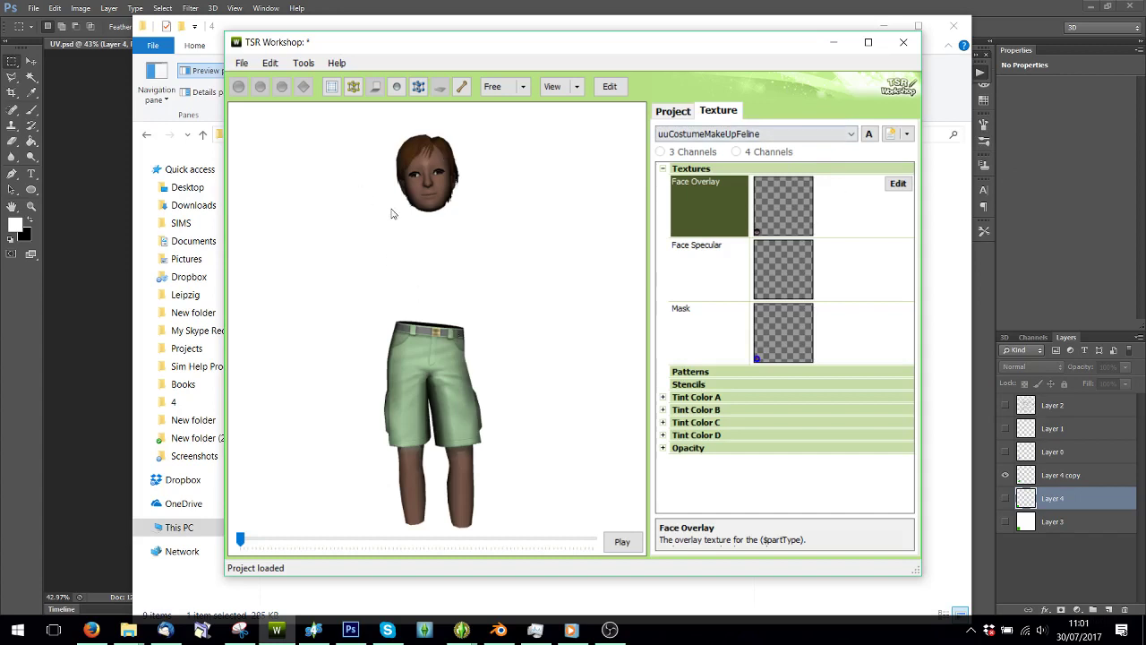
Step: Inspect the Face Overlay images of the second and fourth uuCostumeMakeUpFeline texture variations
left_click(724, 134)
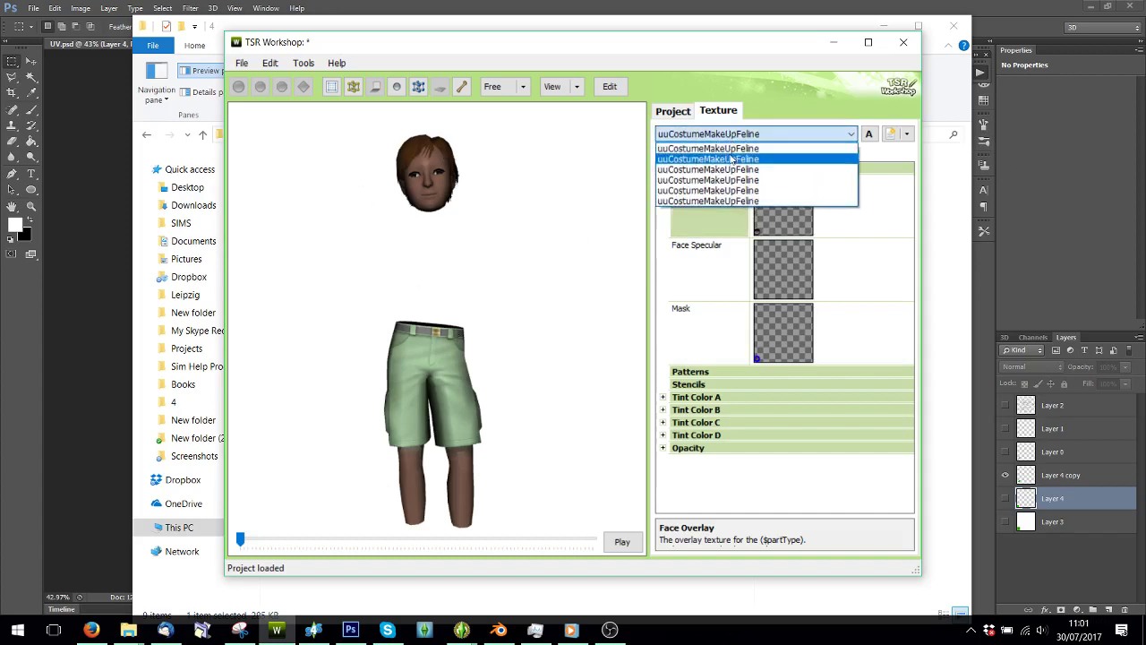
left_click(733, 159)
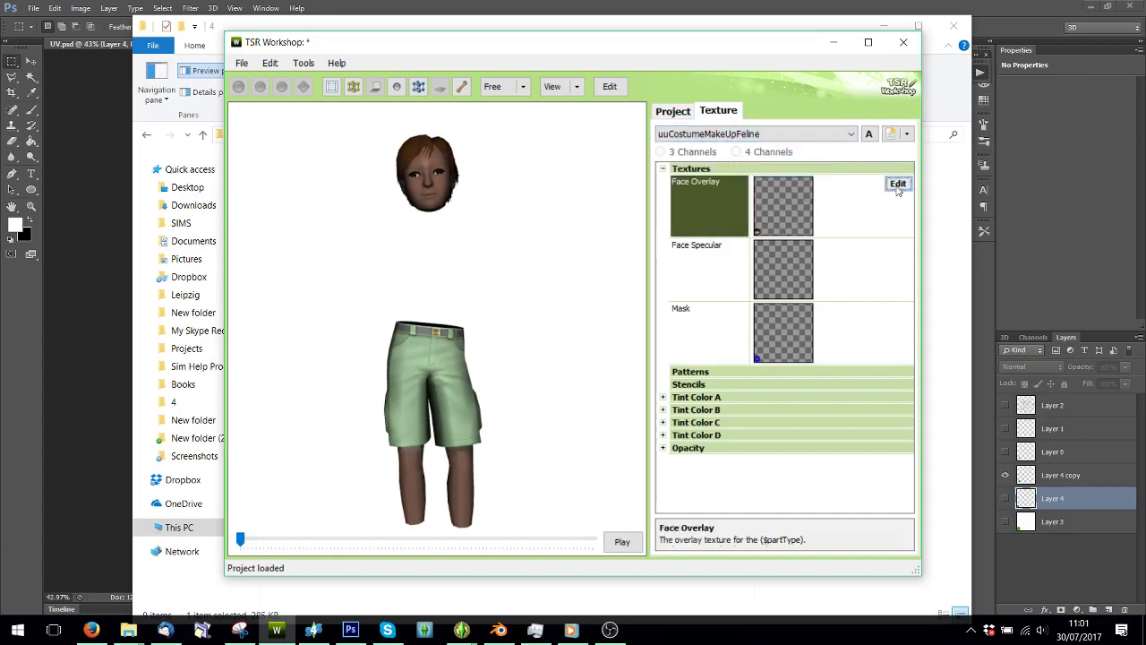
left_click(899, 183)
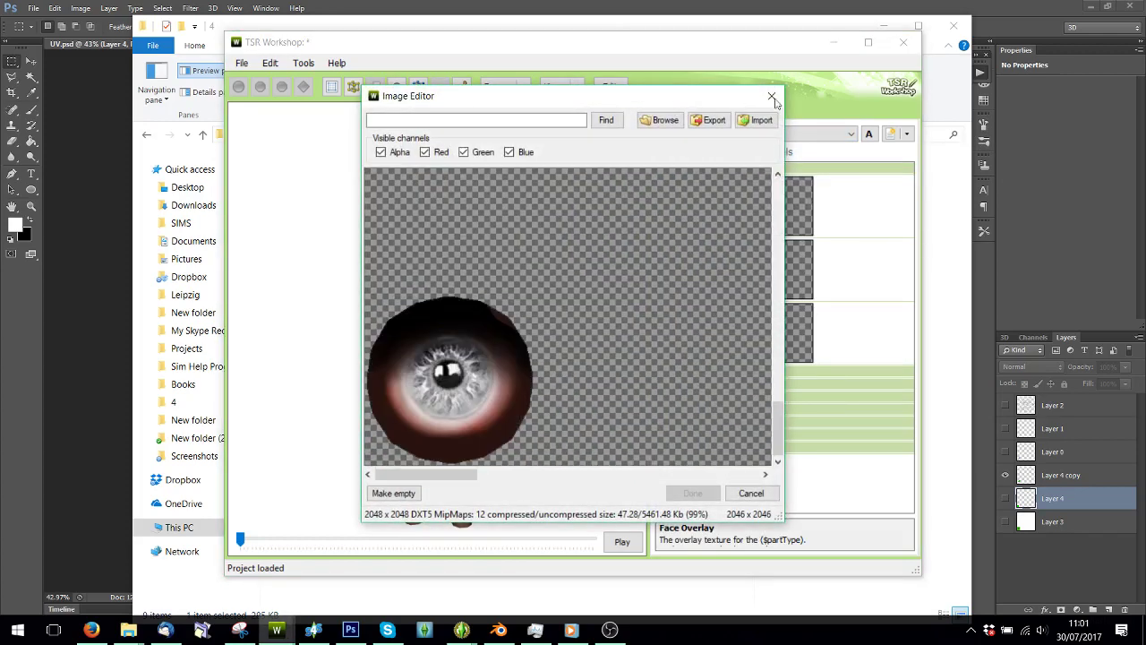
left_click(774, 99)
left_click(756, 133)
left_click(761, 178)
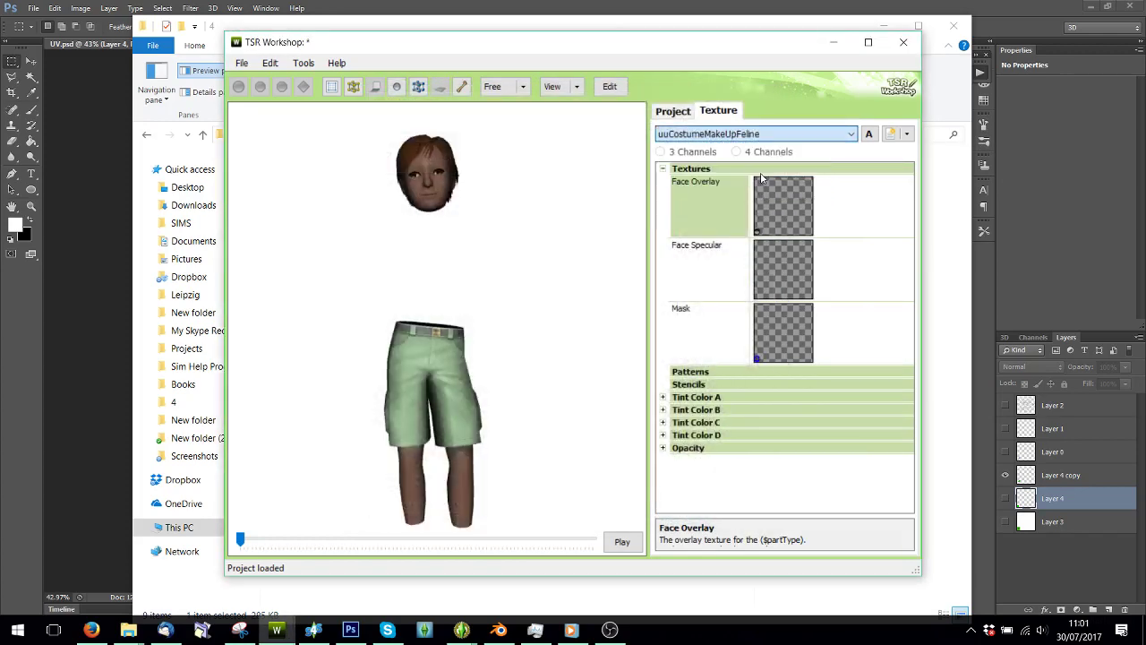
left_click(899, 182)
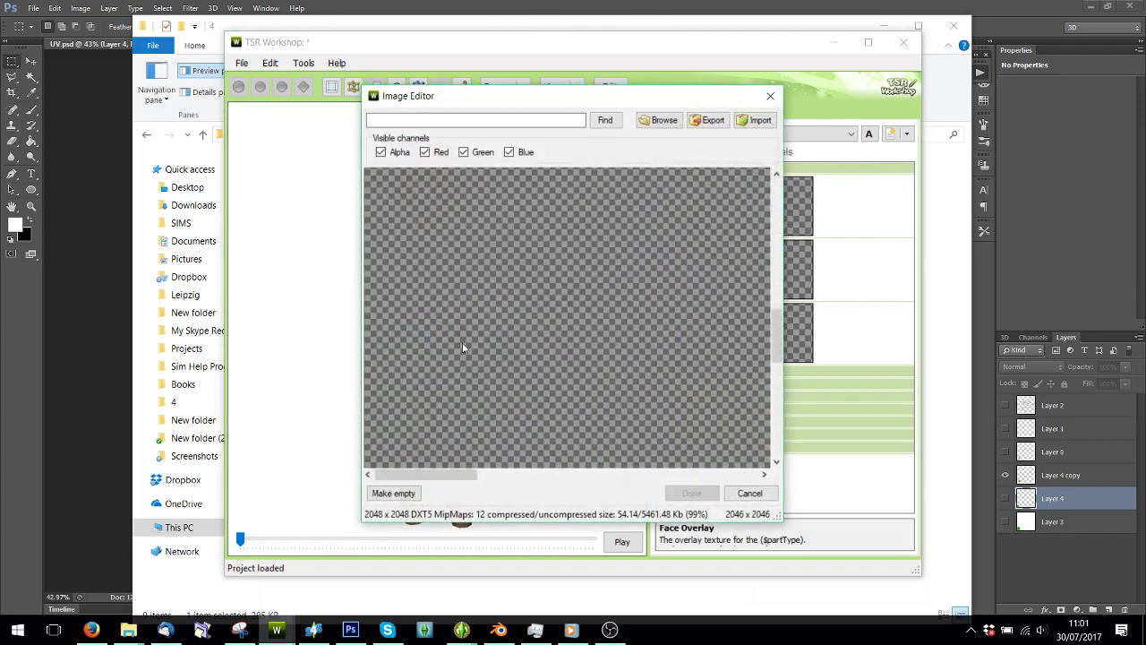
left_click(770, 96)
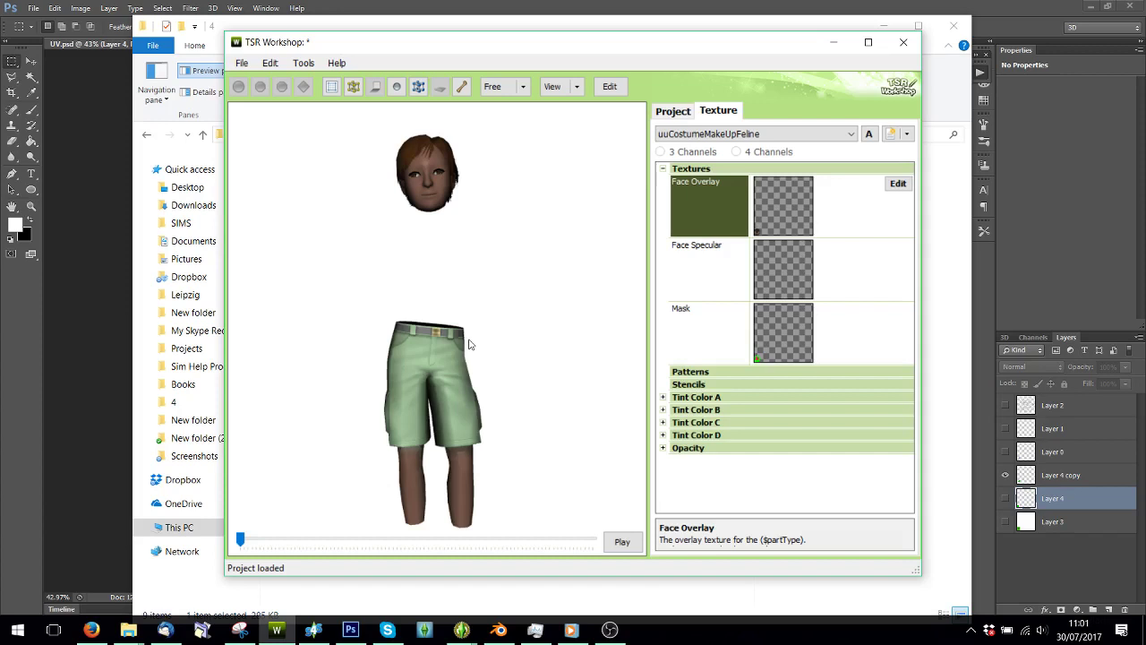
Step: View the sim model from a different angle and close TSR Workshop without saving the project
left_click_drag(499, 328, 470, 257)
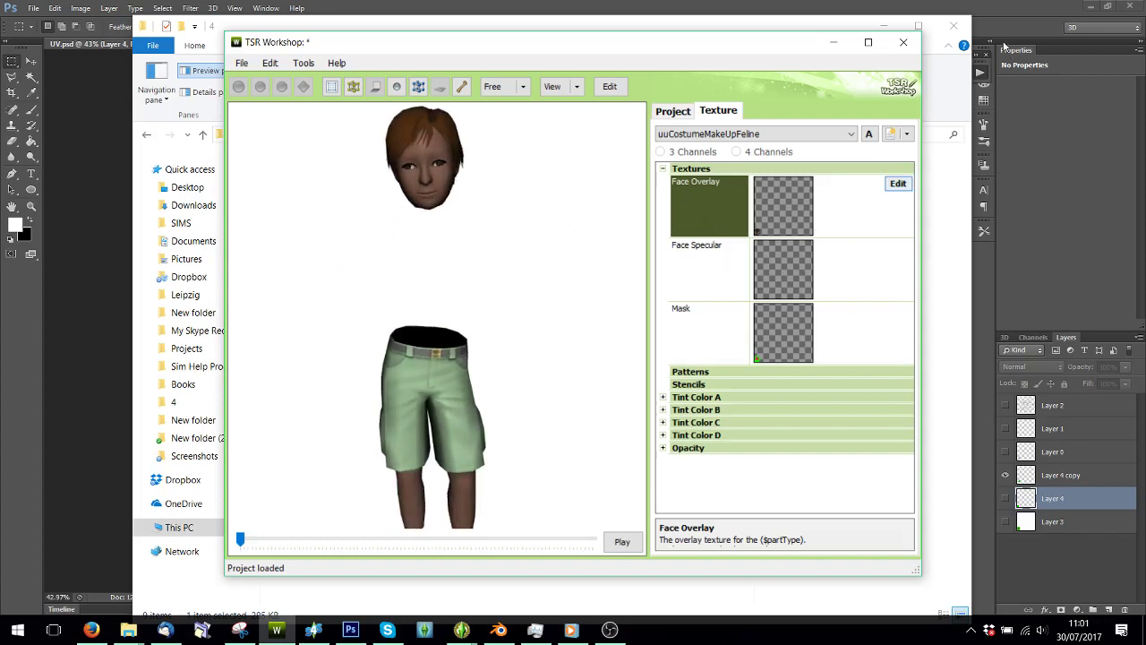
left_click(904, 42)
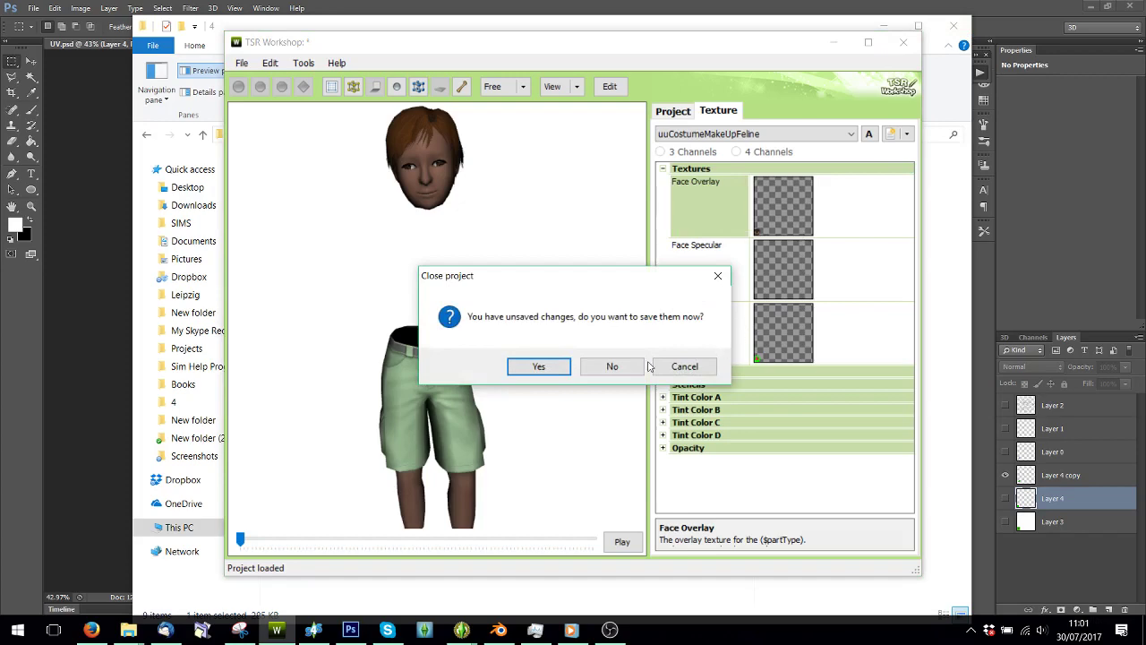
left_click(613, 366)
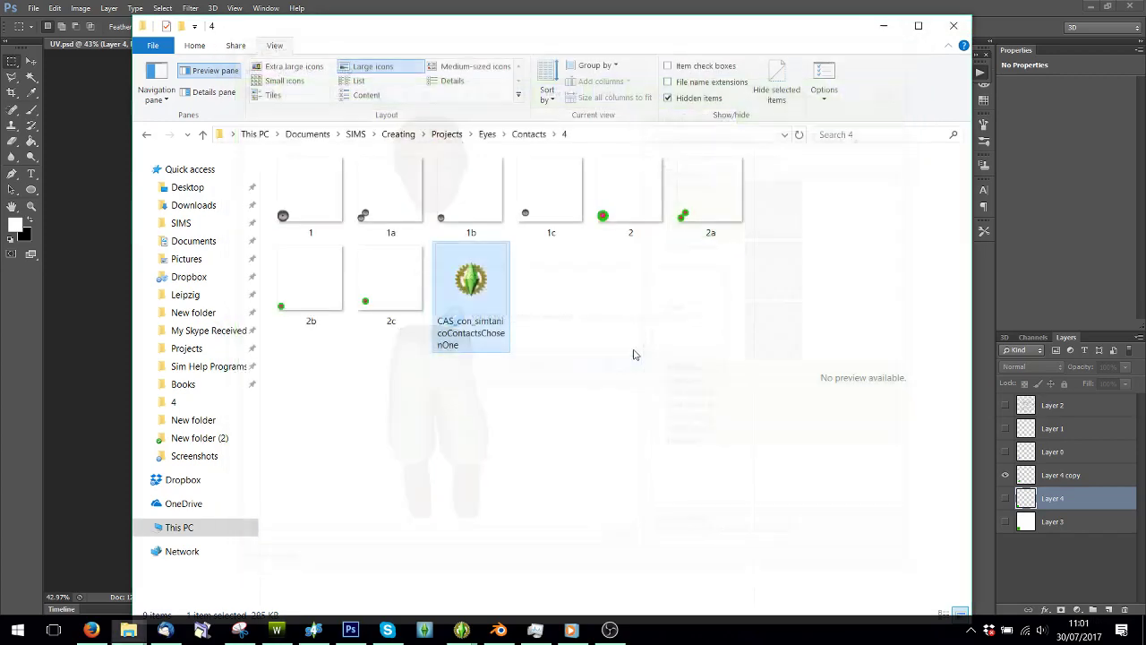
Step: Reopen the CAS_con_simtanicoContactsChosenOne package and export its THUM resource to a file in the Contacts > 4 folder
double_click(465, 301)
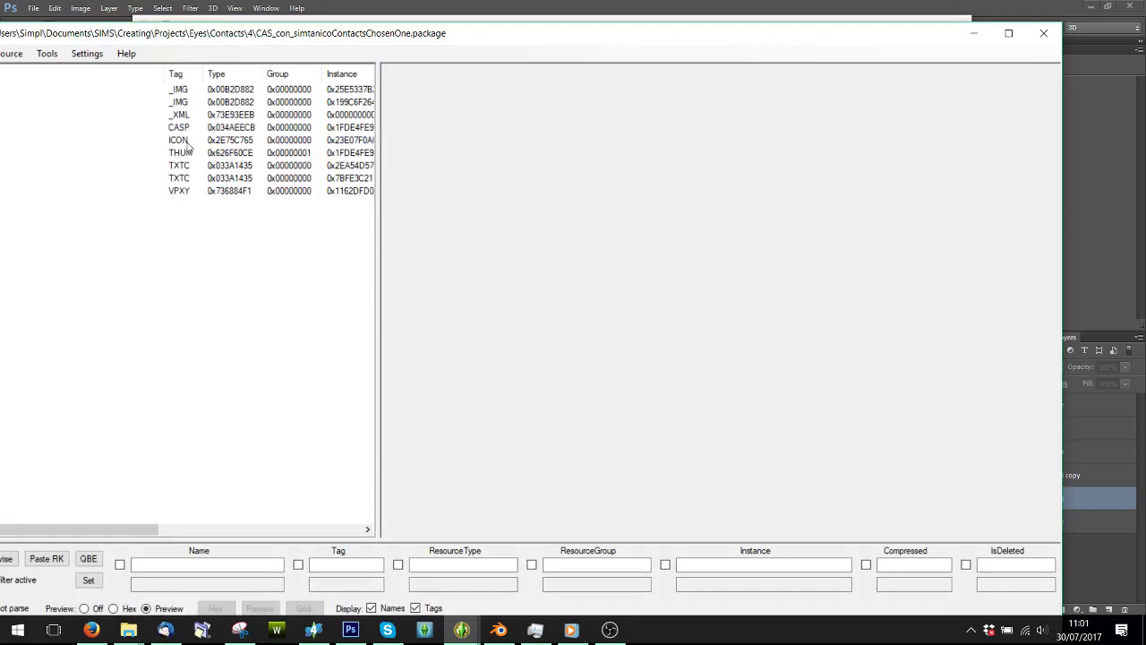
left_click(180, 153)
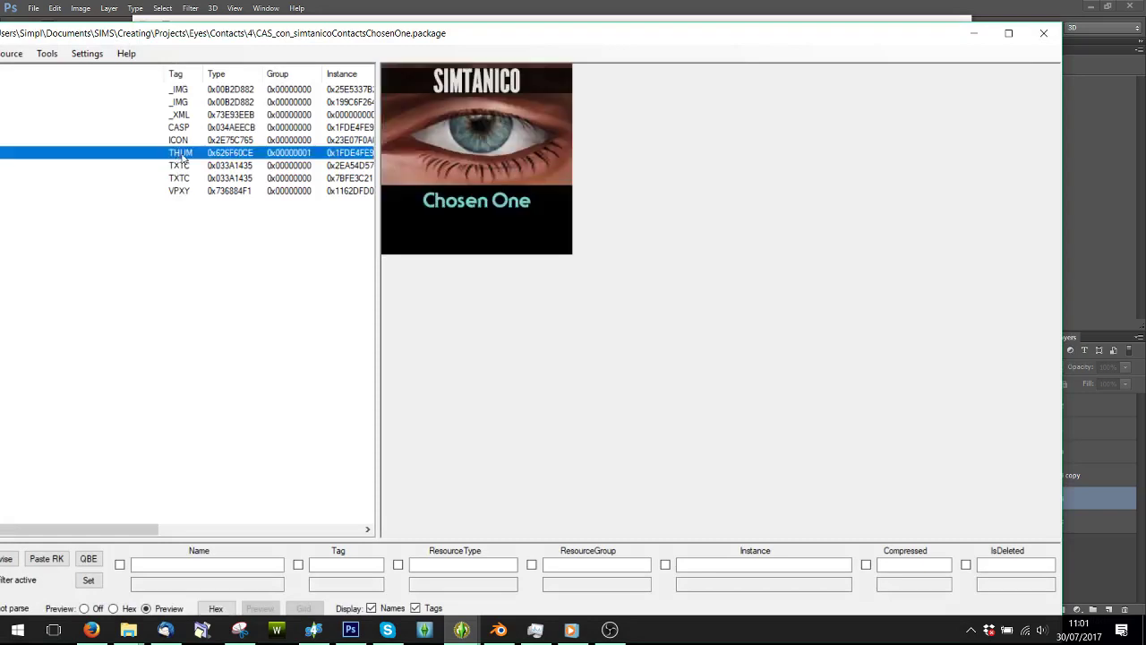
right_click(183, 157)
mouse_move(253, 352)
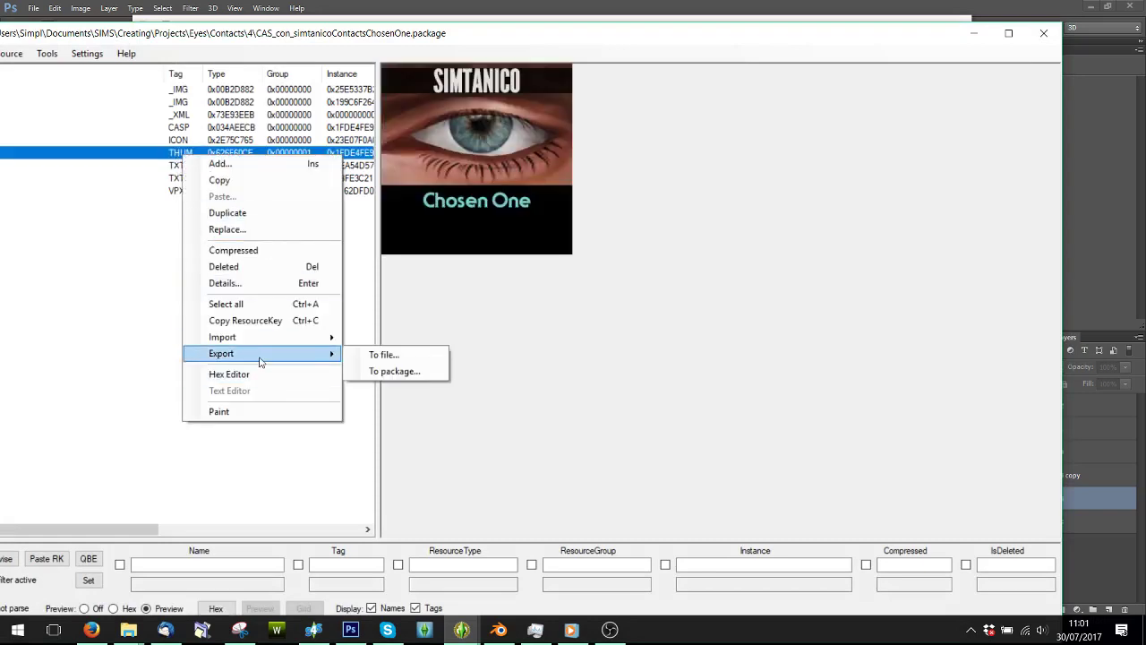
left_click(379, 356)
left_click(222, 80)
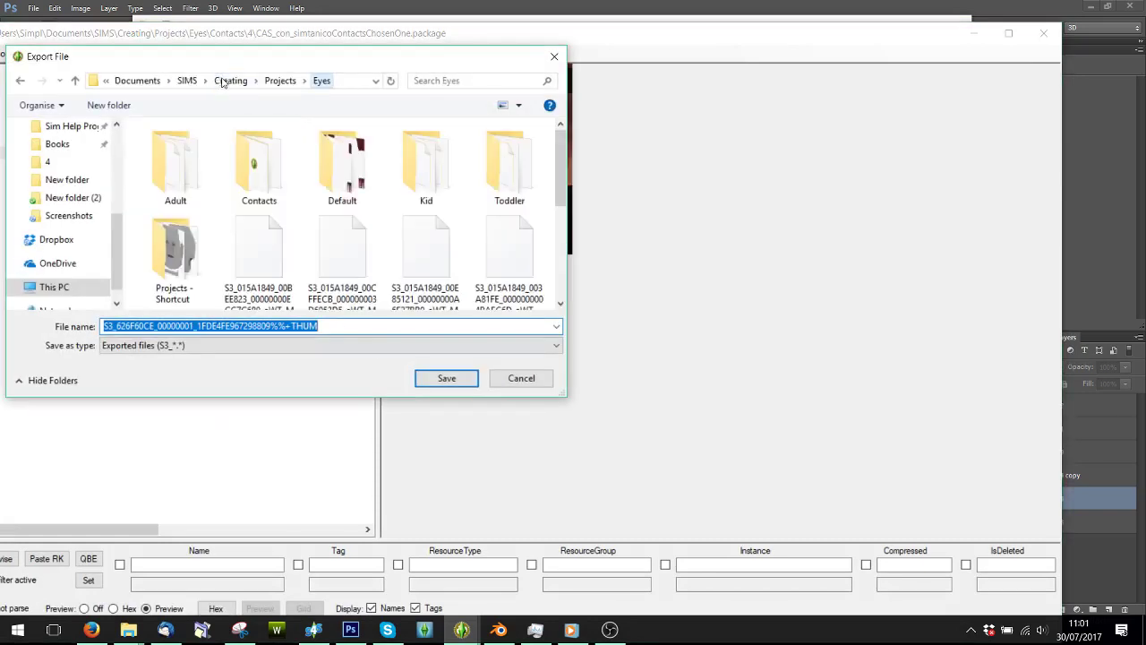
double_click(282, 149)
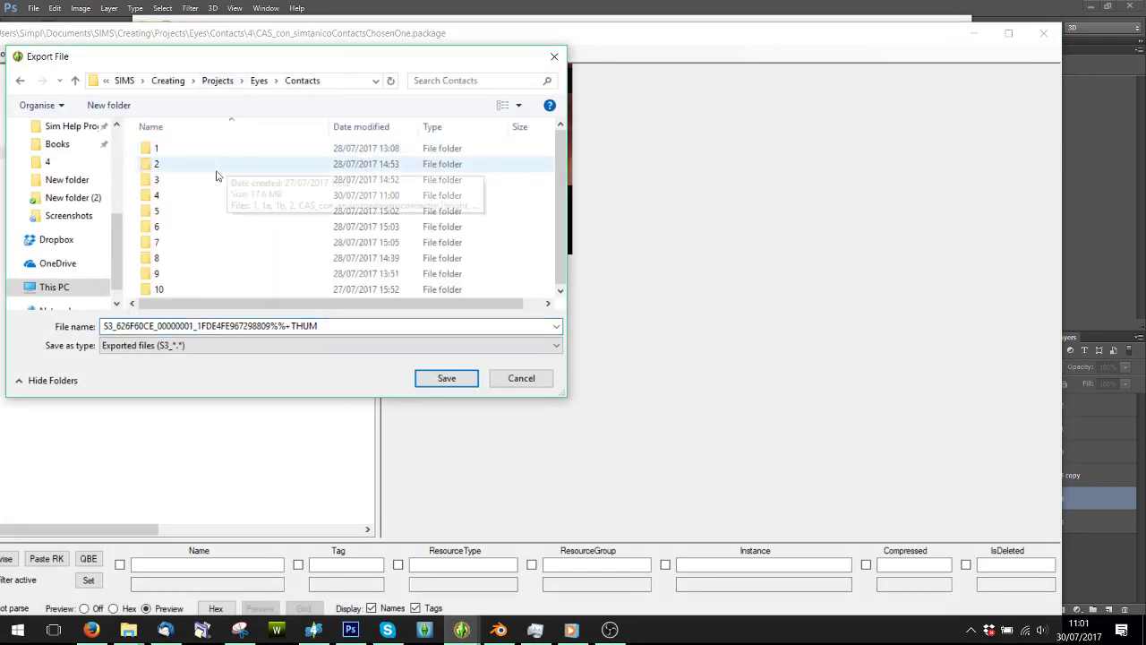
double_click(178, 203)
left_click(436, 377)
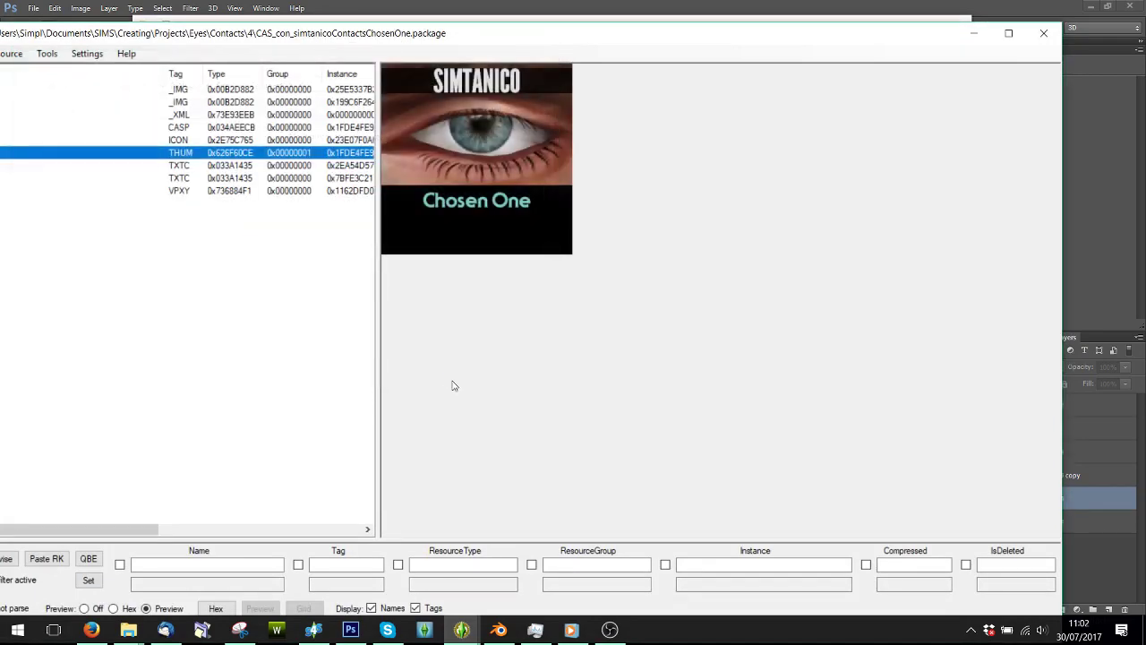
Step: Switch to Photoshop and open the exported THUM image from folder 4
left_click(974, 33)
left_click(914, 22)
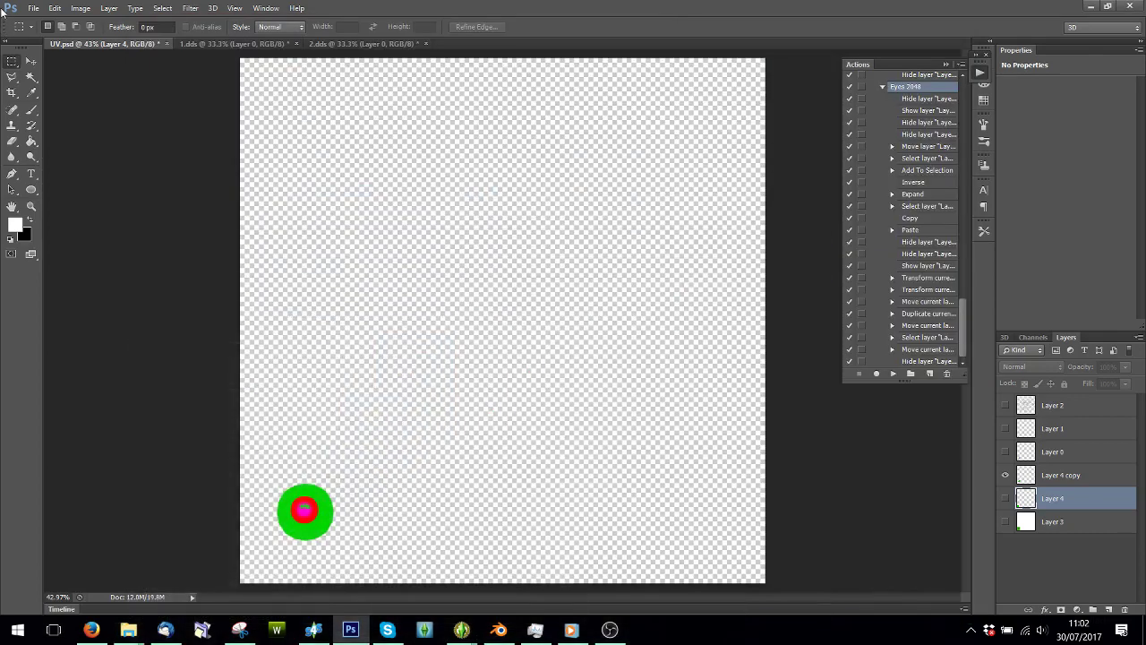
left_click(33, 9)
left_click(33, 37)
scroll(671, 299, "down", 3)
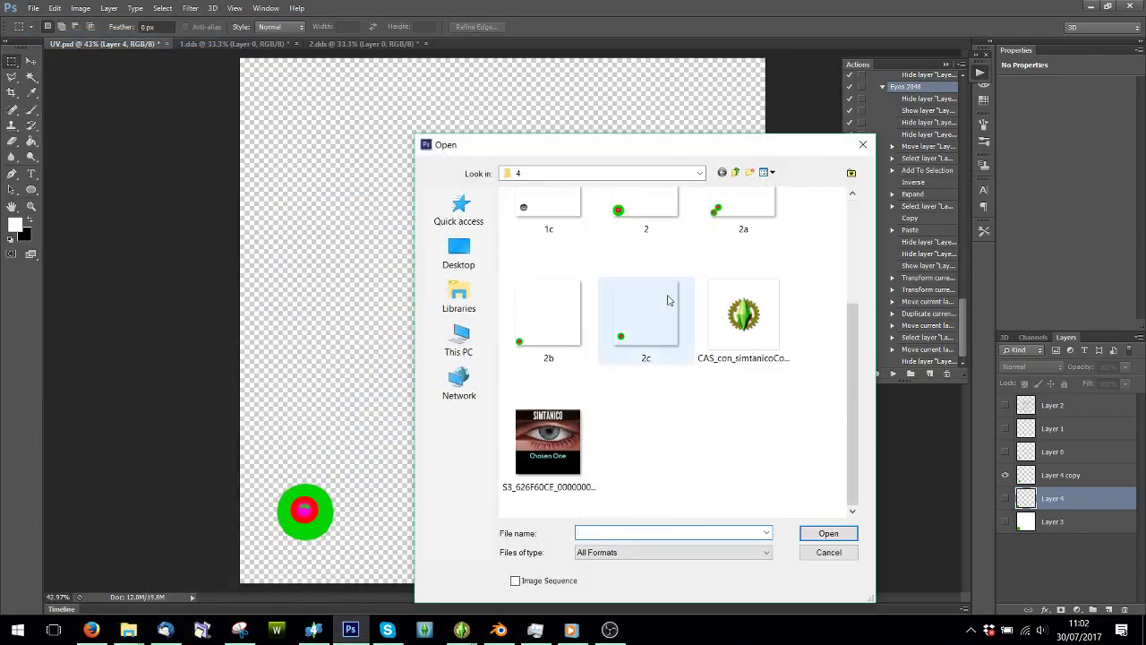
left_click(553, 491)
double_click(552, 491)
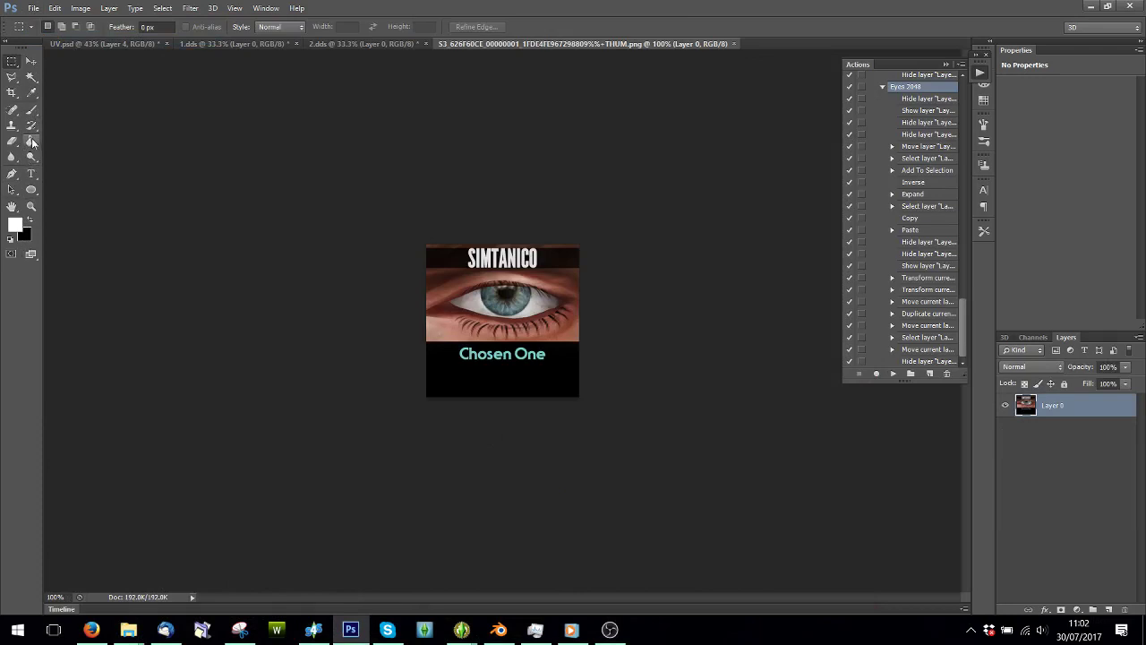
Step: Add a white letter L below the "Chosen One" title and shift it slightly down toward the middle of the black area
left_click(32, 174)
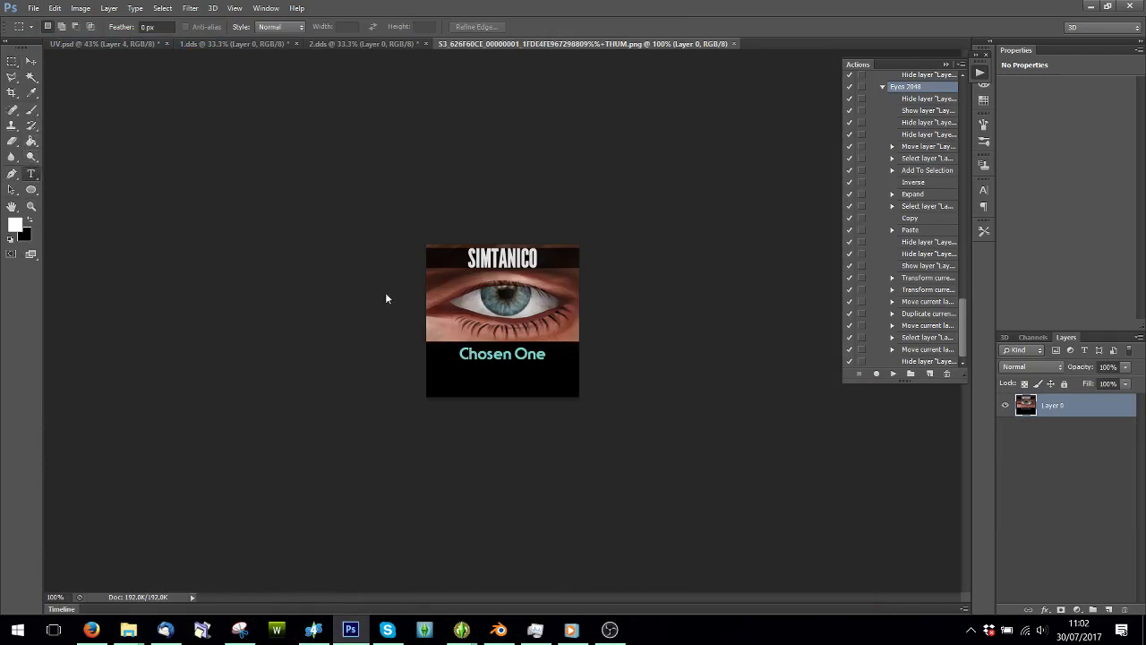
left_click(504, 377)
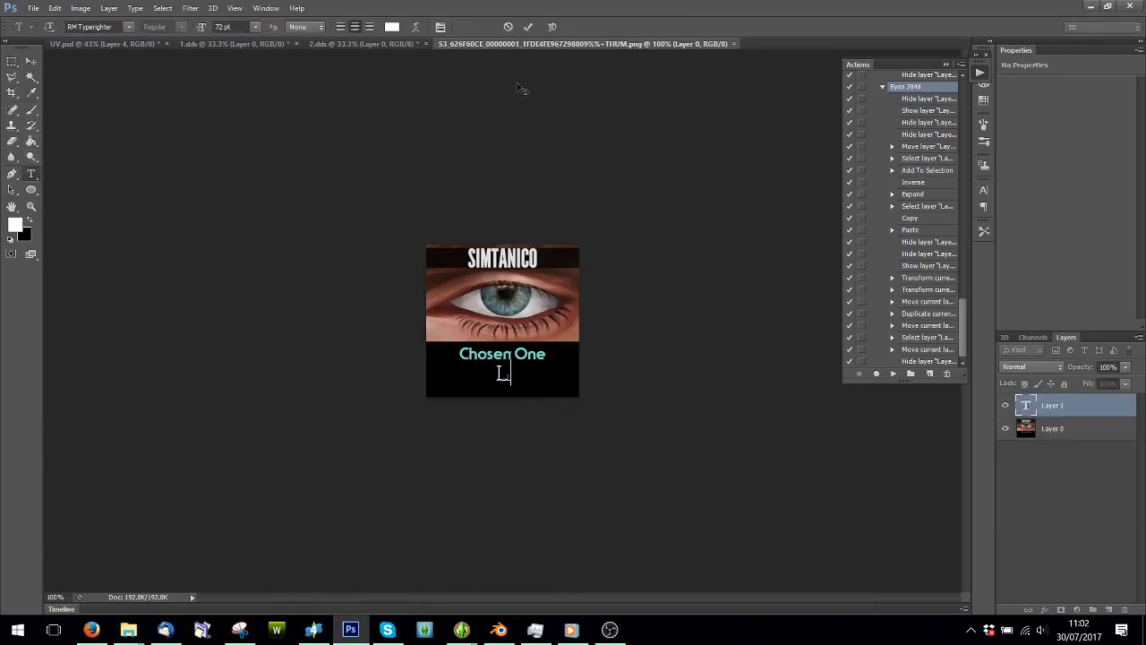
left_click(528, 26)
left_click(31, 61)
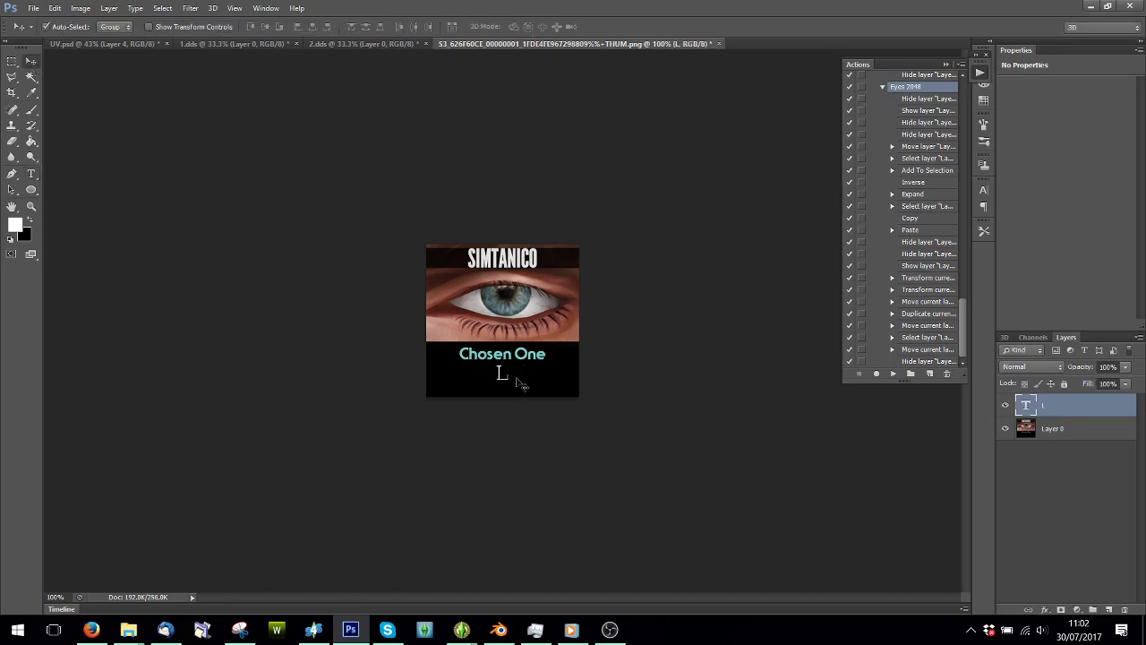
left_click_drag(502, 374, 506, 380)
Step: Save the L-marked thumbnail as a PNG copy named L in folder 4, accepting the PNG options
left_click(32, 8)
left_click(54, 189)
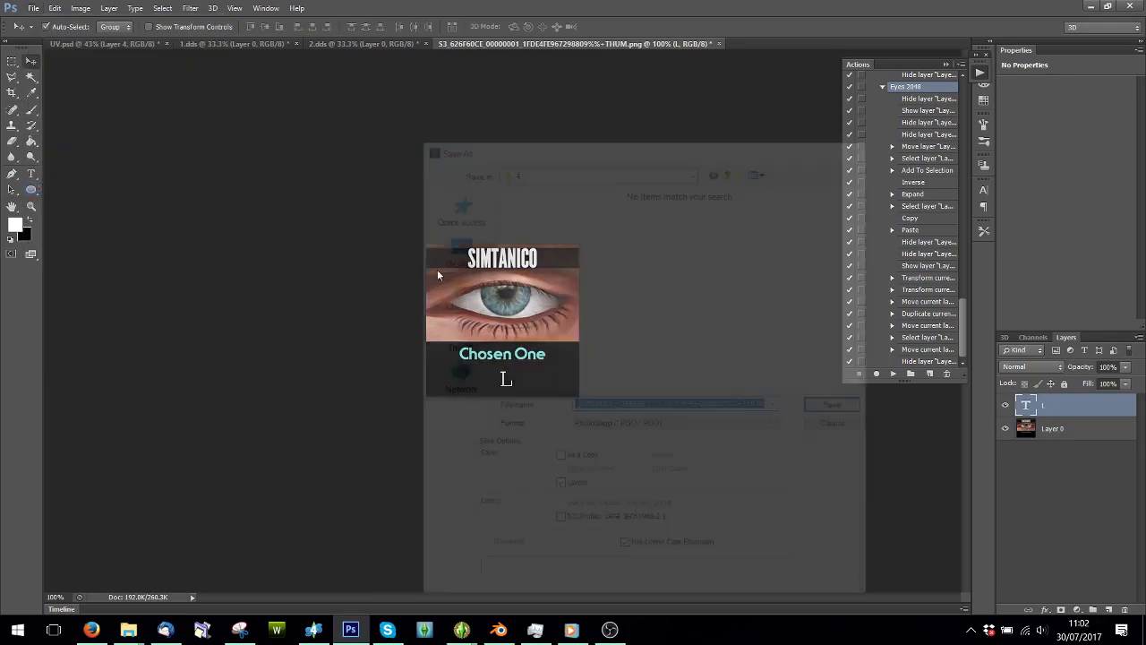
left_click(574, 430)
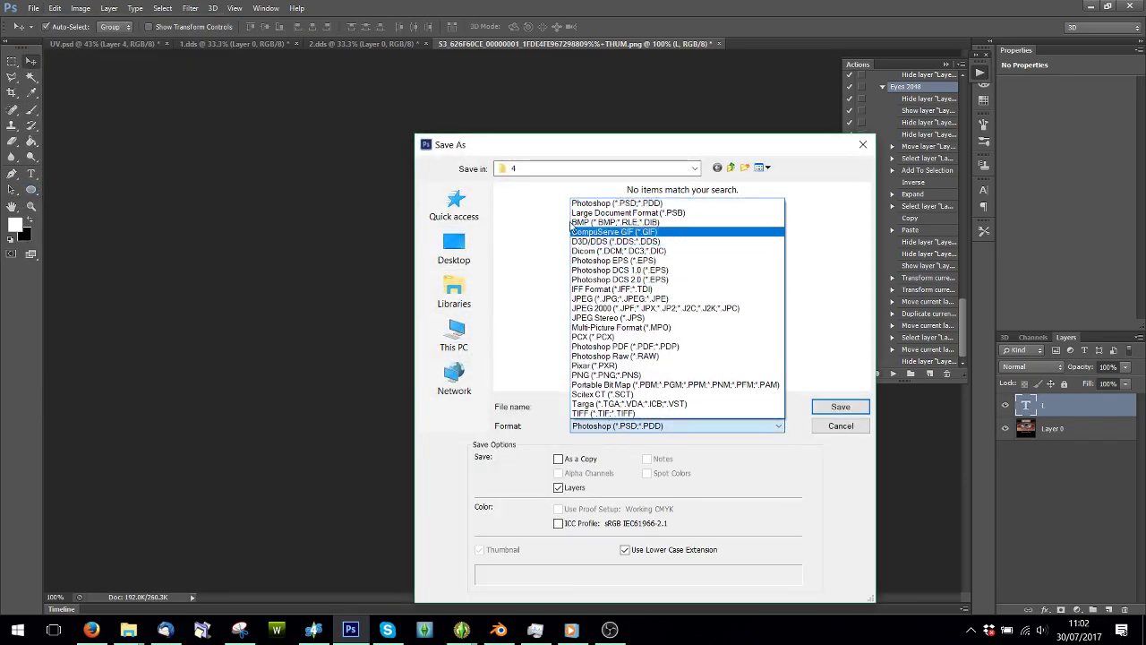
left_click(618, 374)
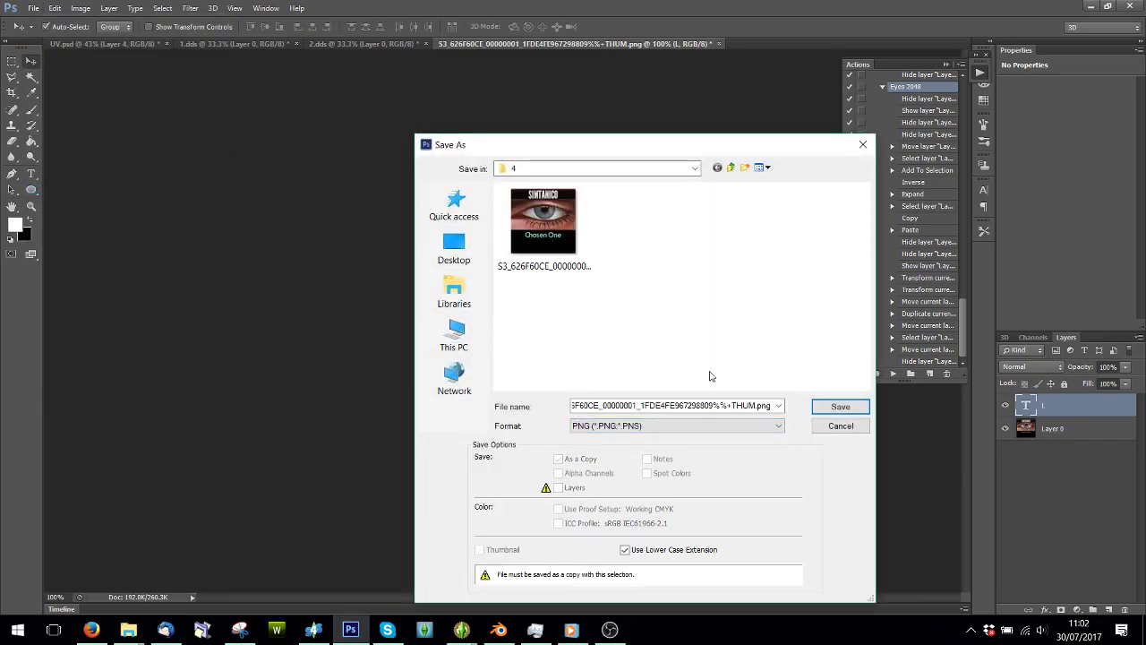
double_click(705, 407)
type("L")
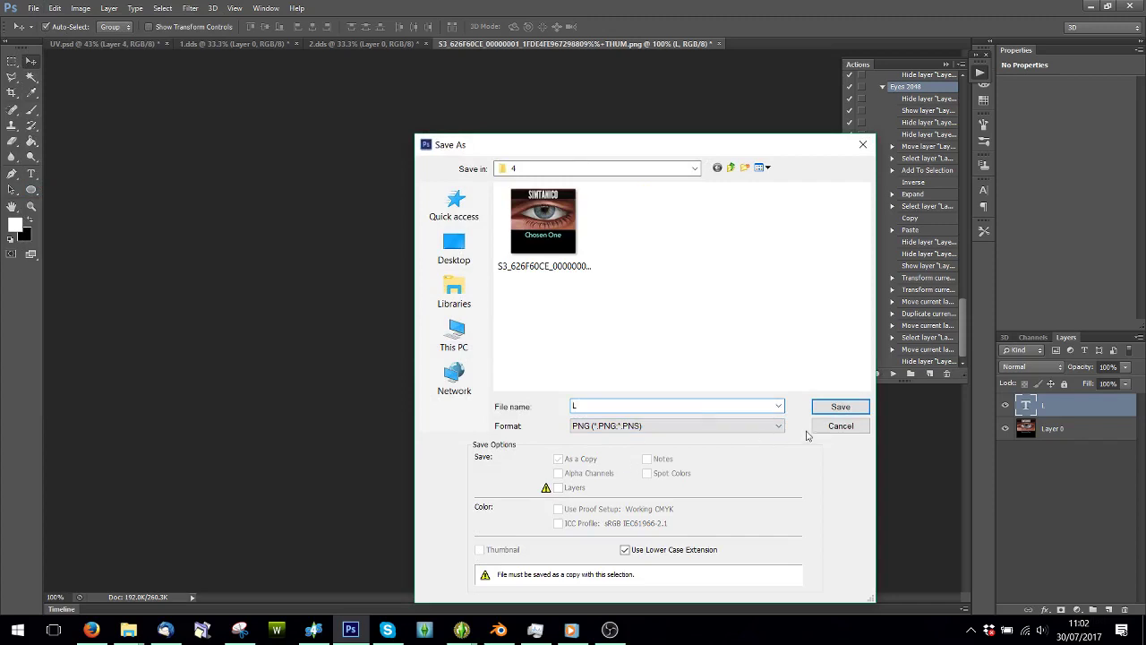
left_click(832, 407)
left_click(618, 193)
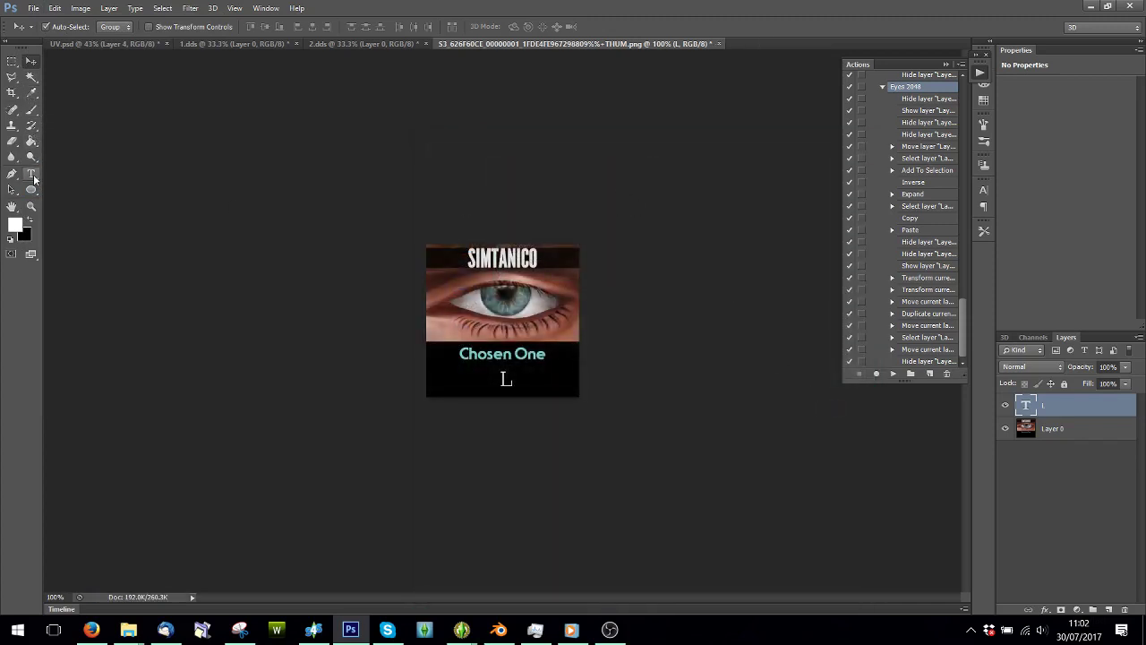
Step: Change the thumbnail's letter from L to R
left_click(33, 177)
left_click(508, 380)
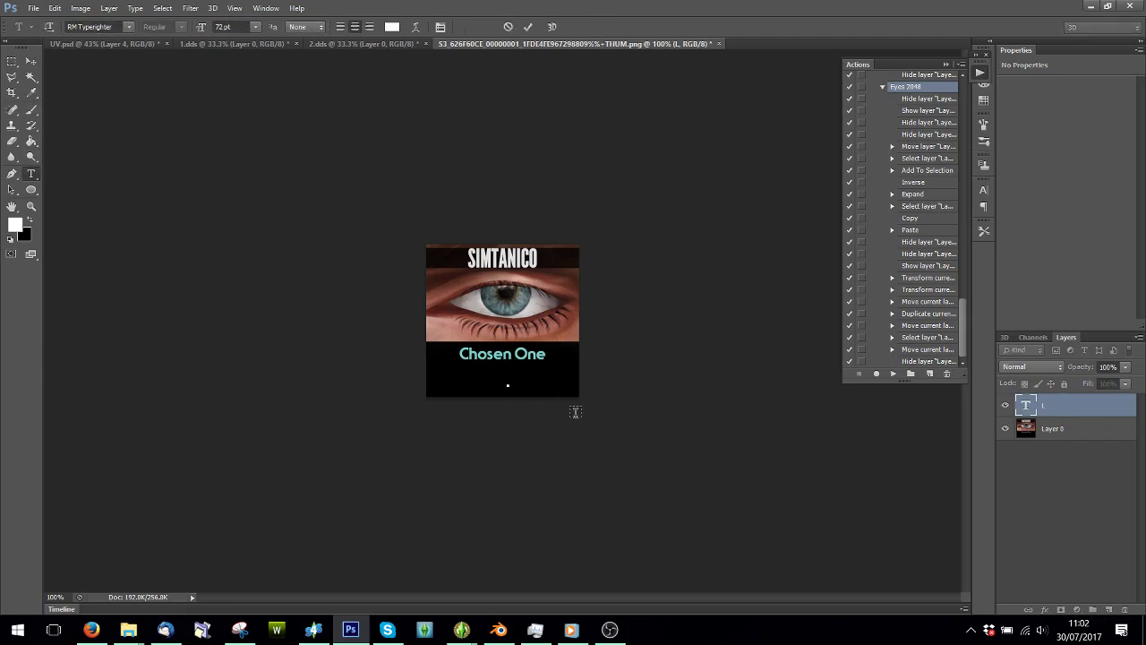
left_click(528, 27)
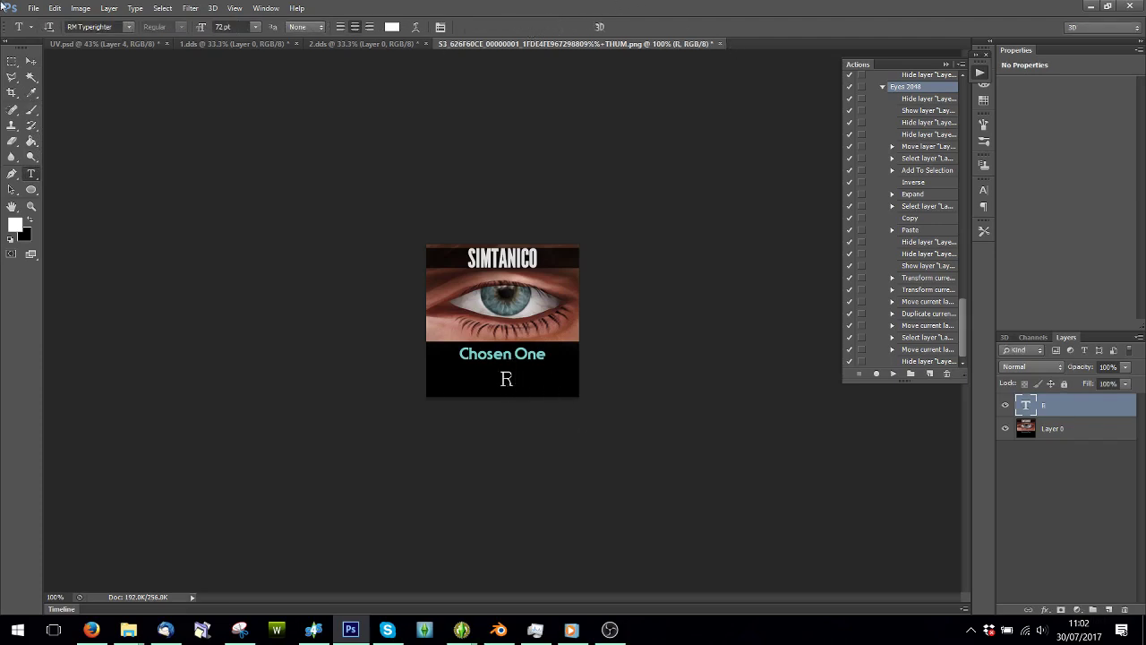
Step: Save the R-marked thumbnail as a PNG named R in folder 4, accepting the PNG options
left_click(33, 8)
left_click(68, 185)
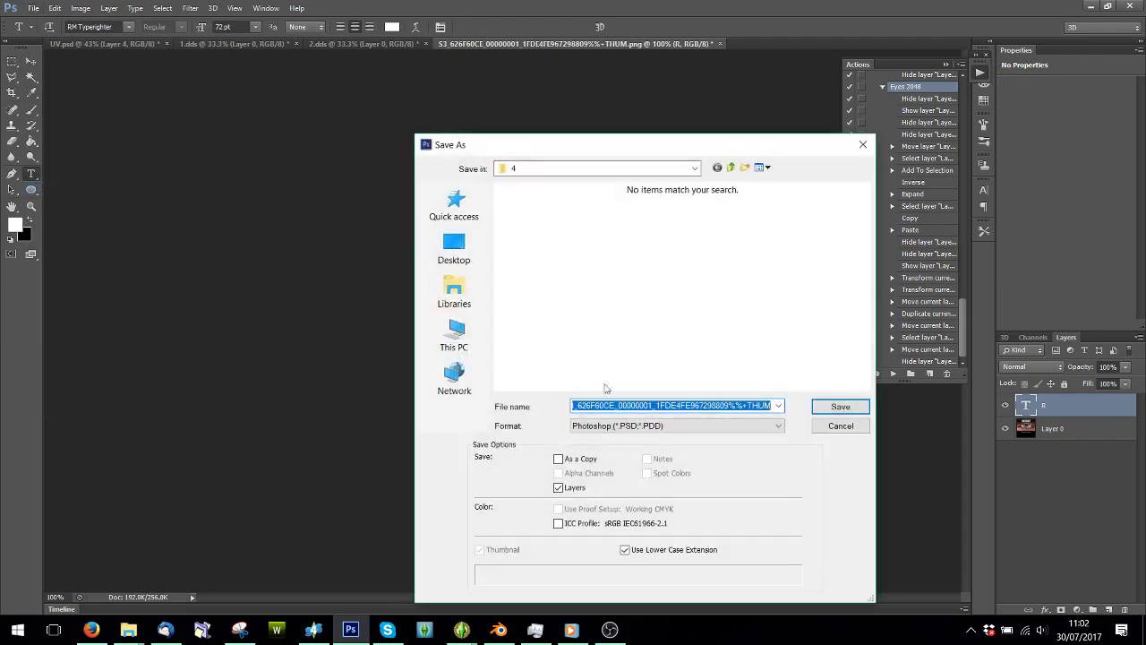
left_click(613, 426)
left_click(614, 432)
double_click(592, 407)
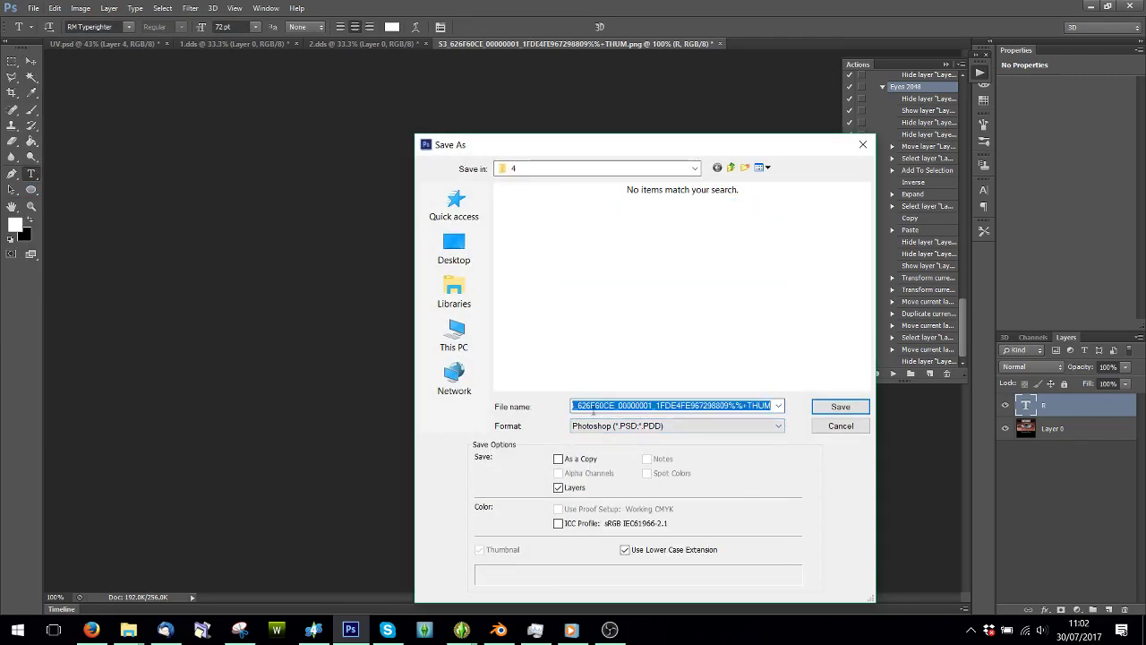
type("R")
left_click(614, 426)
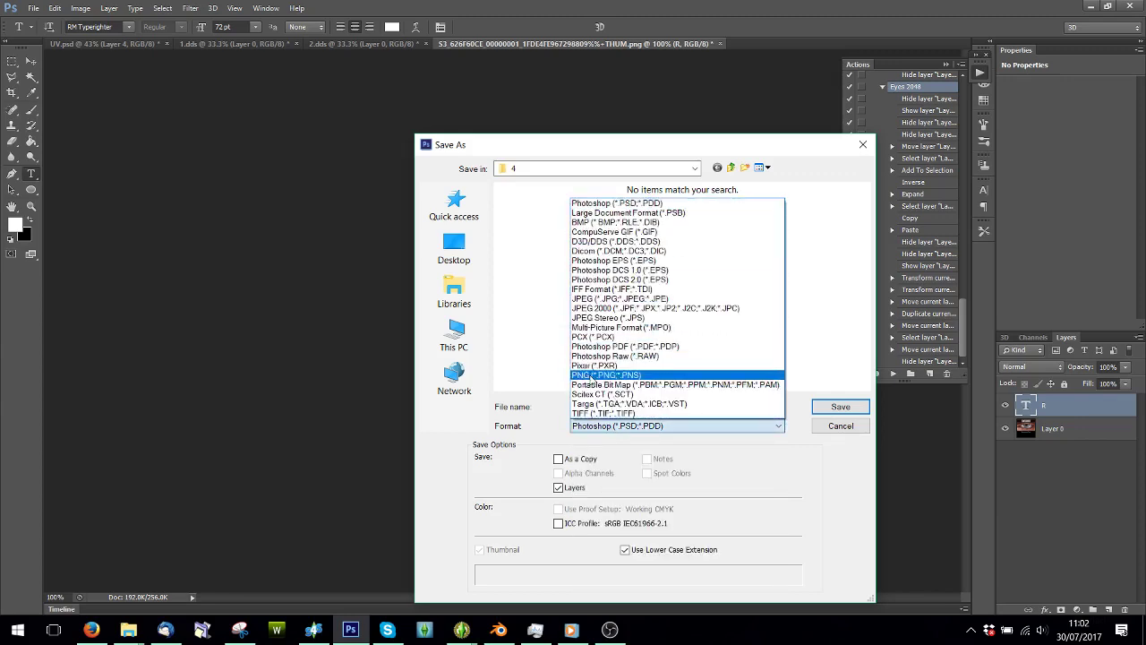
left_click(627, 376)
left_click(822, 413)
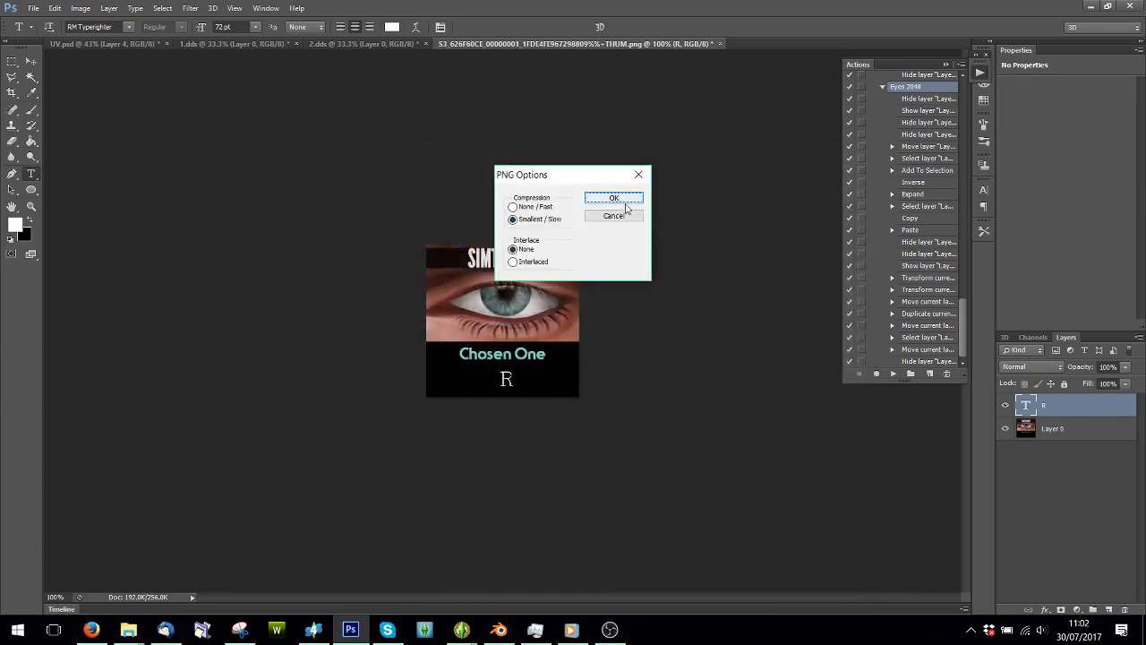
left_click(622, 200)
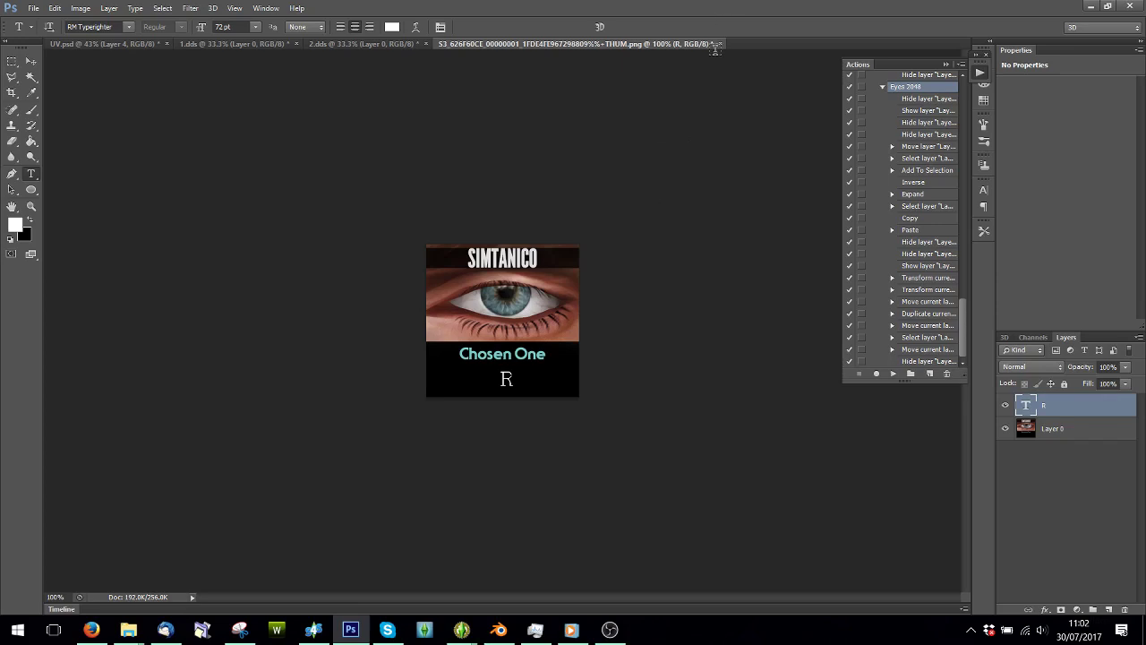
Step: Switch to TSR Workshop and create a new project by importing the contact lens .package file from folder 4
left_click(277, 630)
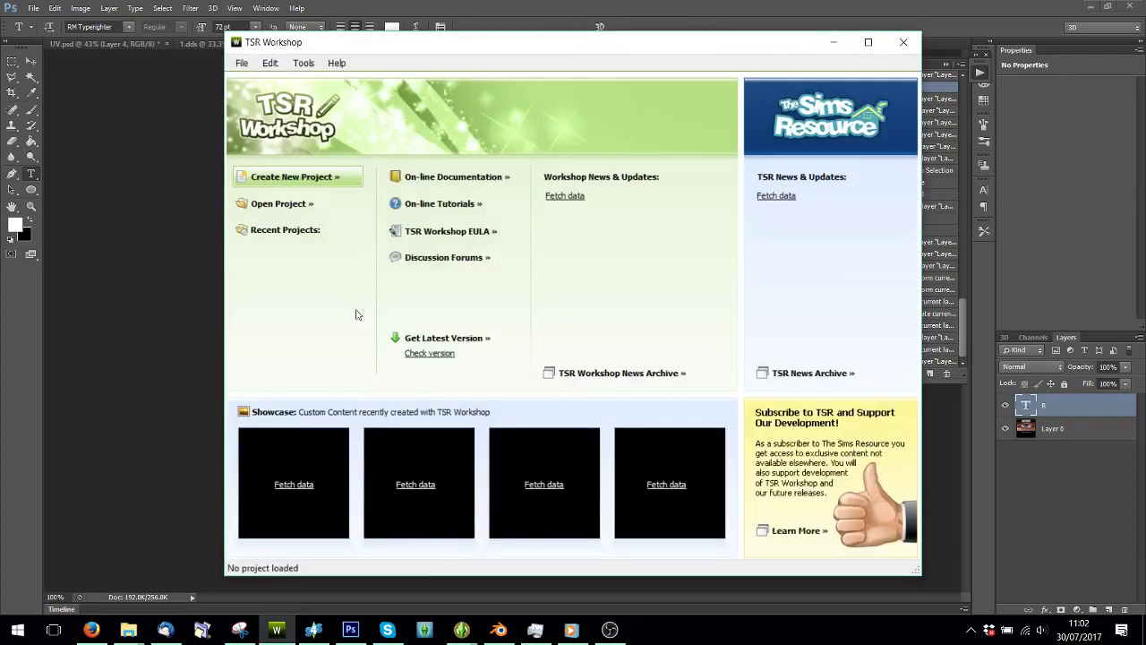
left_click(329, 183)
left_click(310, 338)
left_click(782, 462)
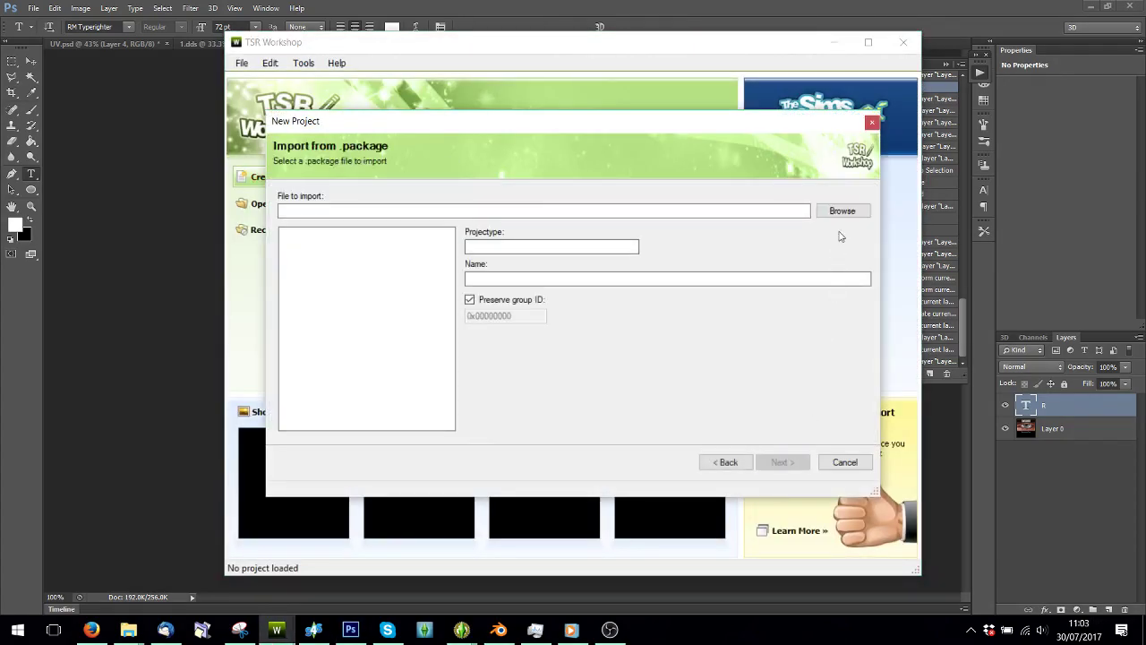
left_click(843, 210)
left_click(748, 442)
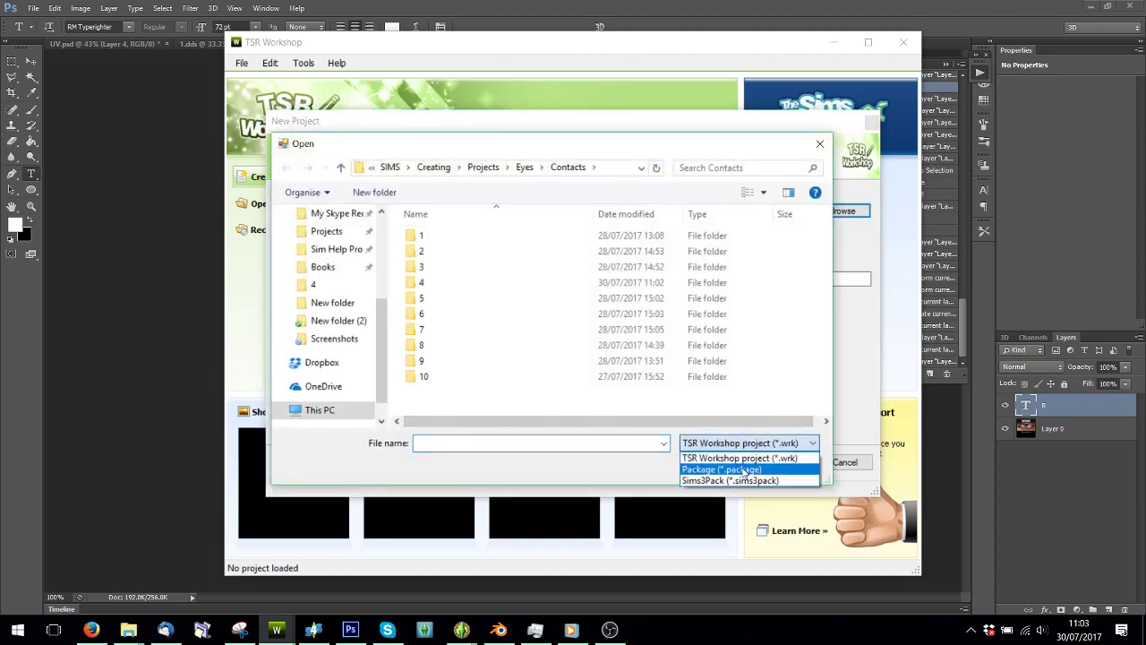
left_click(730, 464)
double_click(423, 285)
double_click(474, 256)
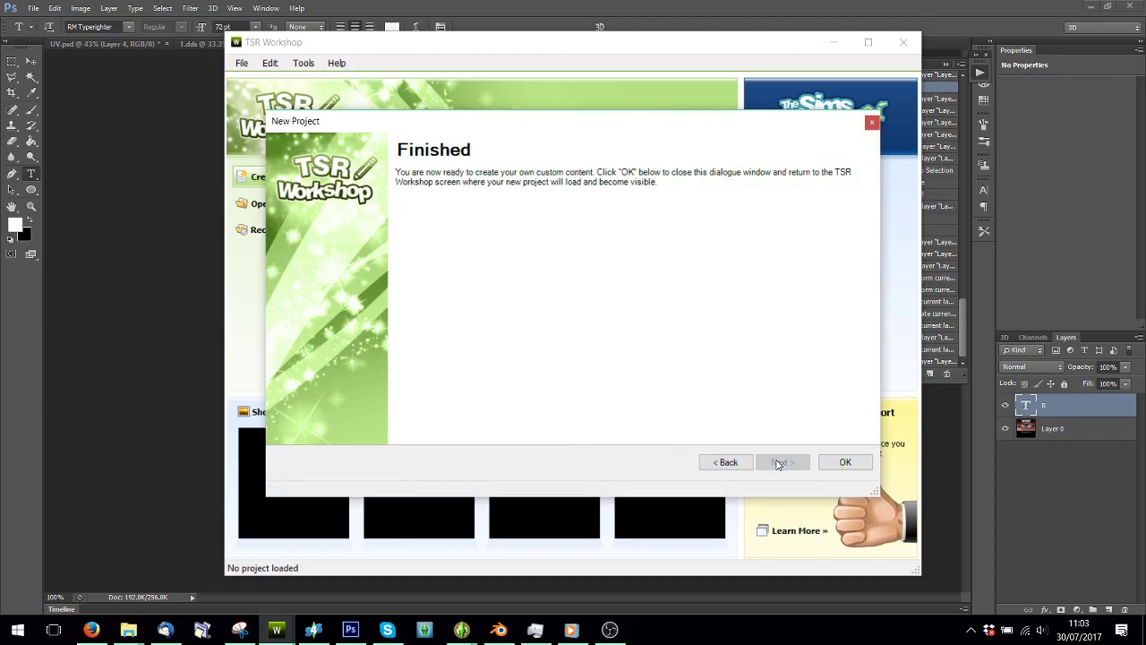
left_click(845, 462)
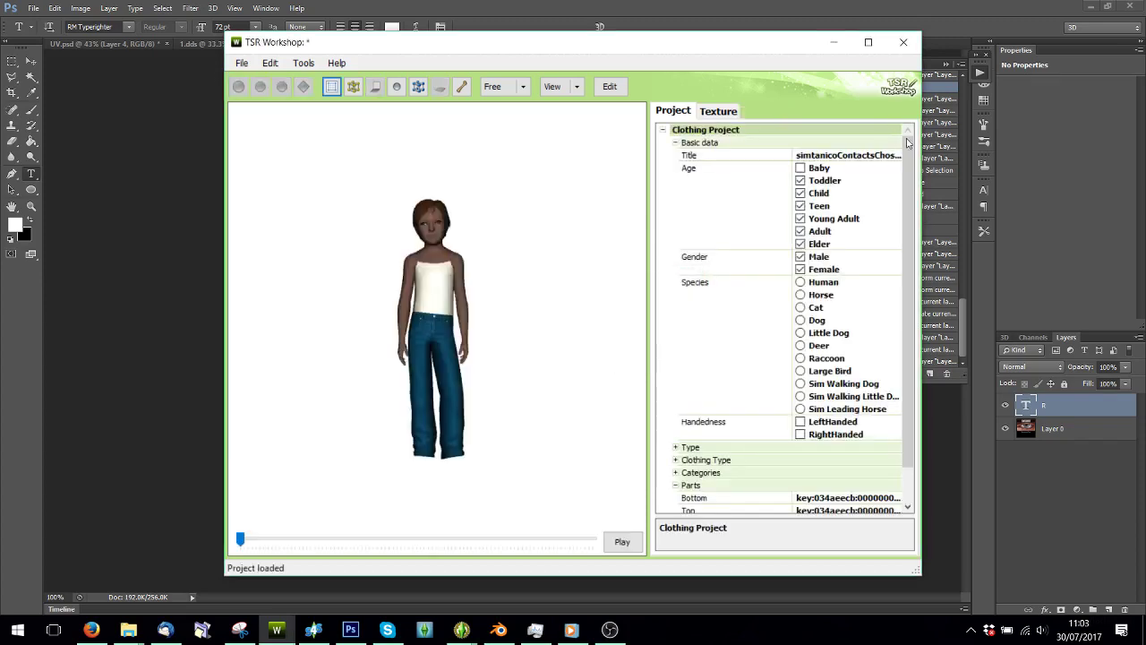
Step: Set the project title to "SIMPLY Contacts Left 2", copy it to all languages and save it
left_click(887, 155)
left_click(893, 155)
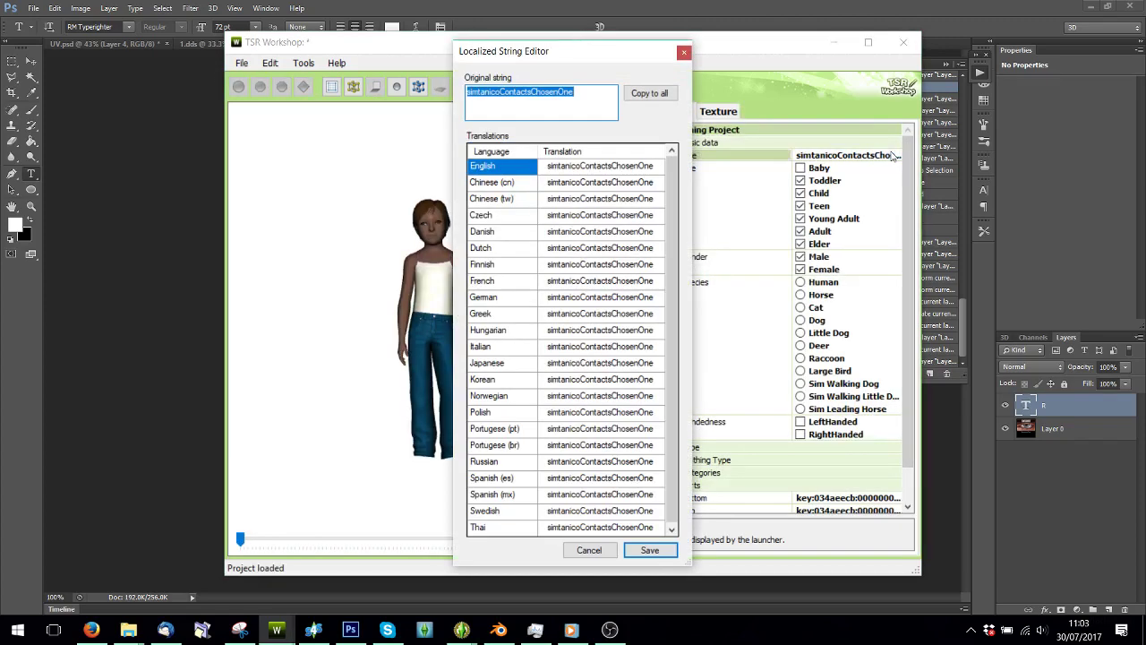
type("SIMPLY Left 2")
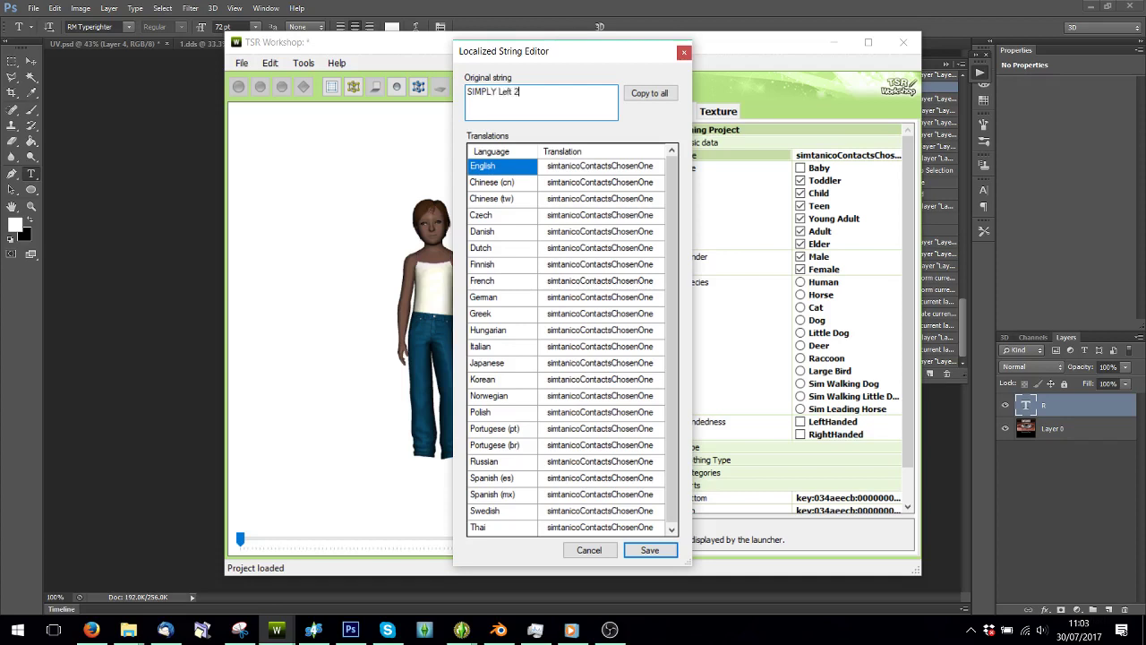
left_click(634, 93)
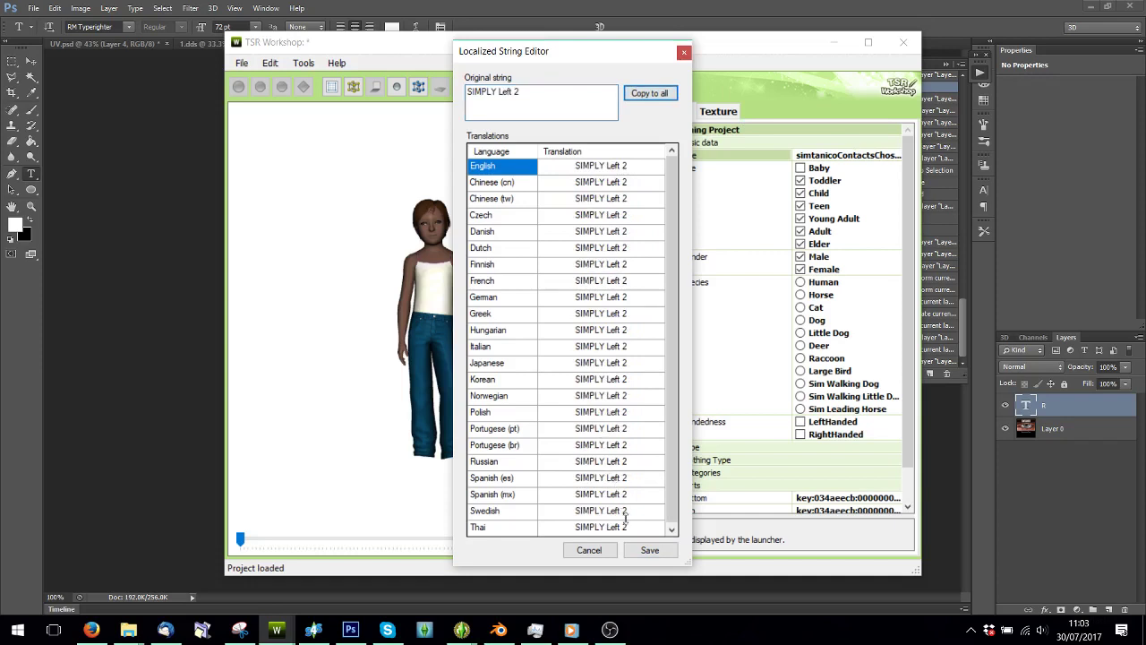
left_click(495, 91)
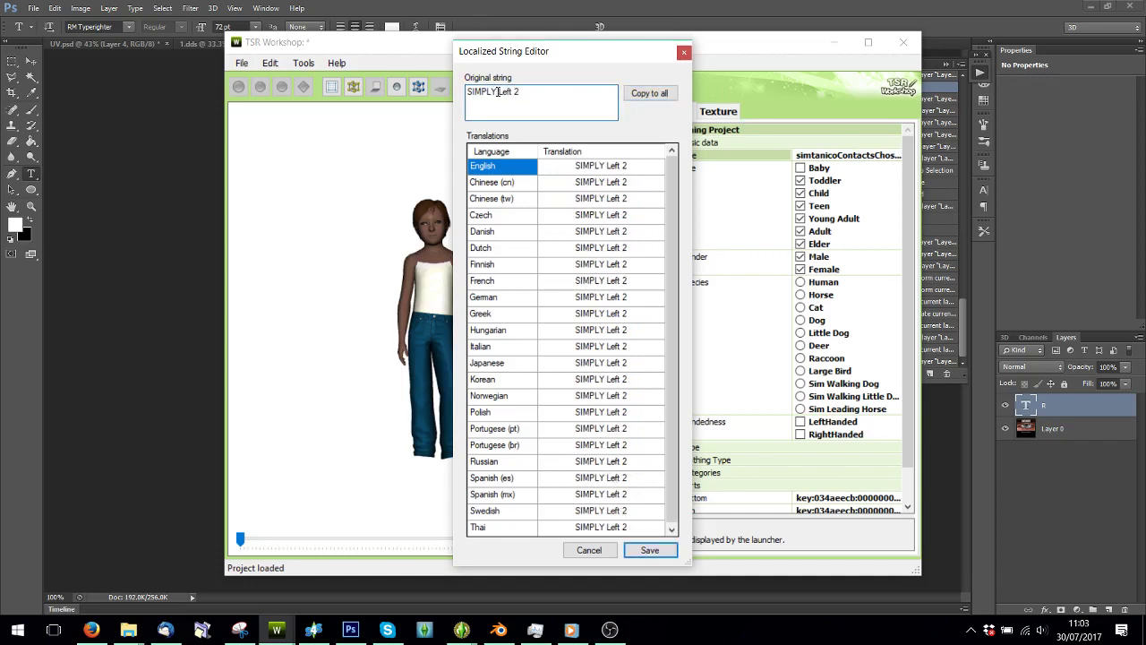
type("Contacts")
left_click(649, 93)
left_click(650, 550)
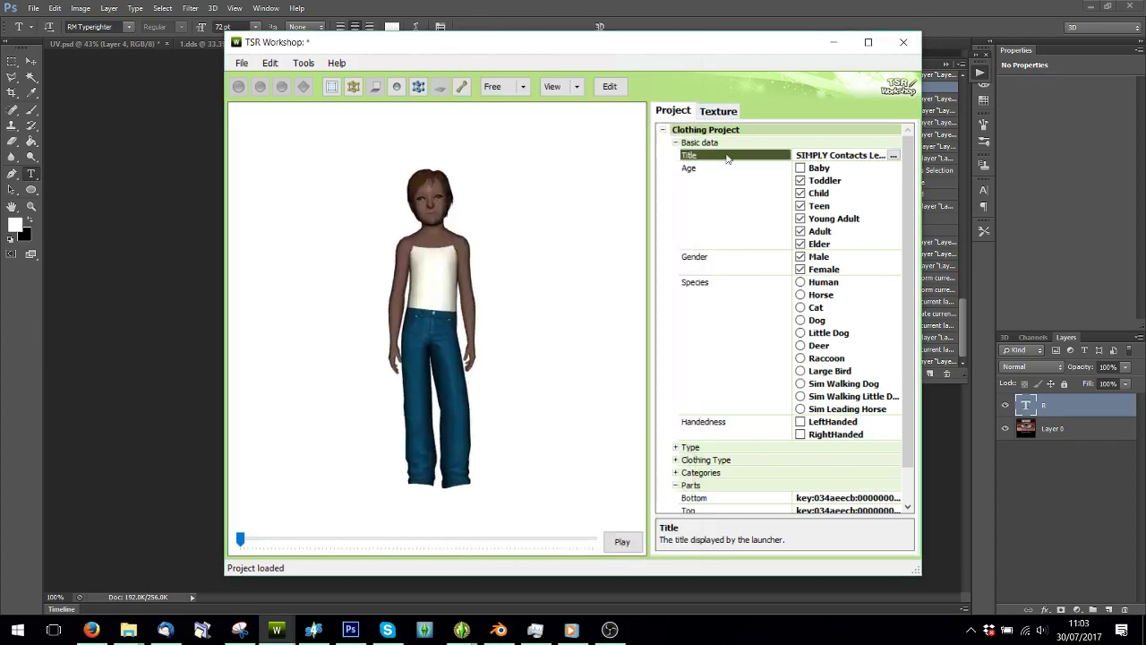
Step: Import 1b from folder 4 as the Face Overlay, replacing the current texture
left_click(718, 111)
left_click(881, 195)
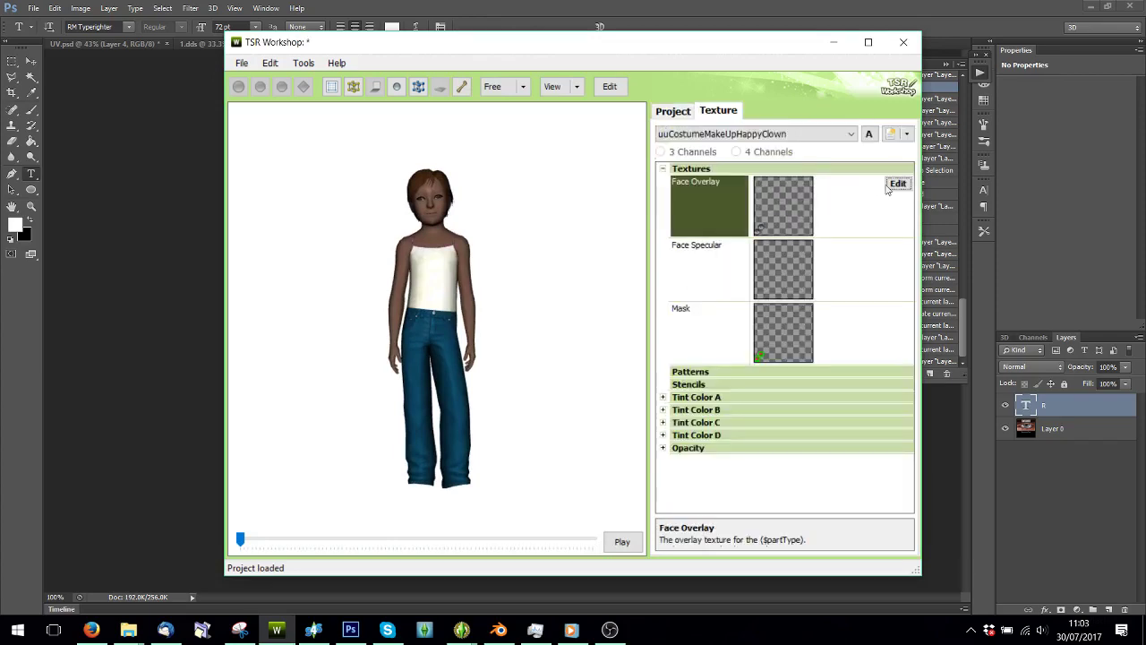
left_click(899, 186)
left_click(759, 122)
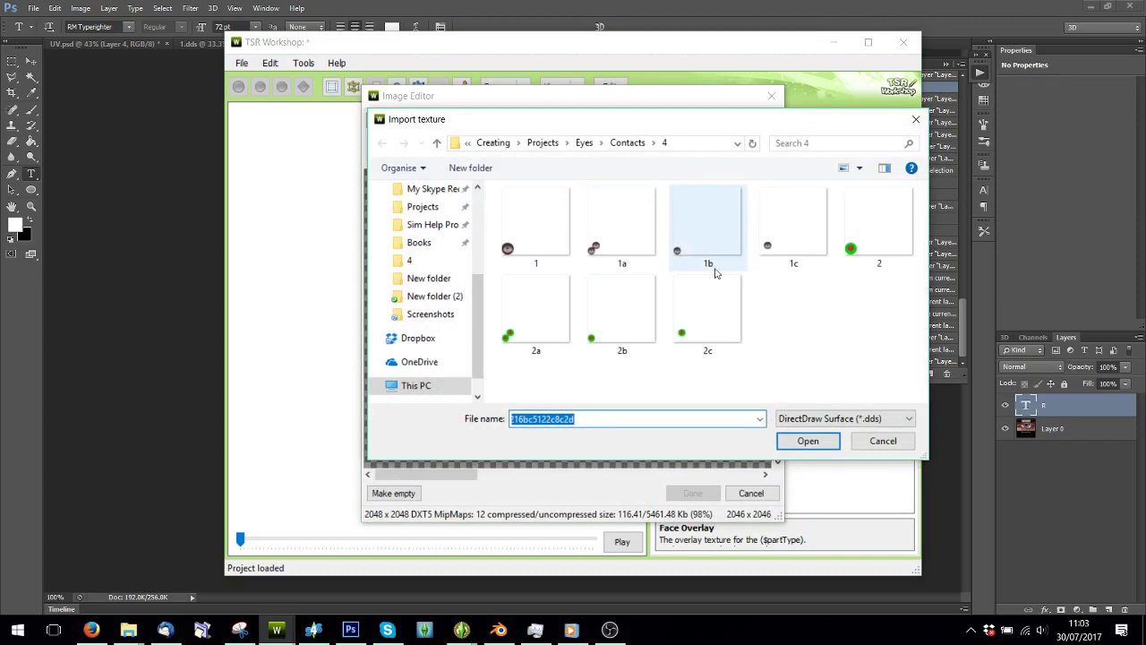
double_click(705, 253)
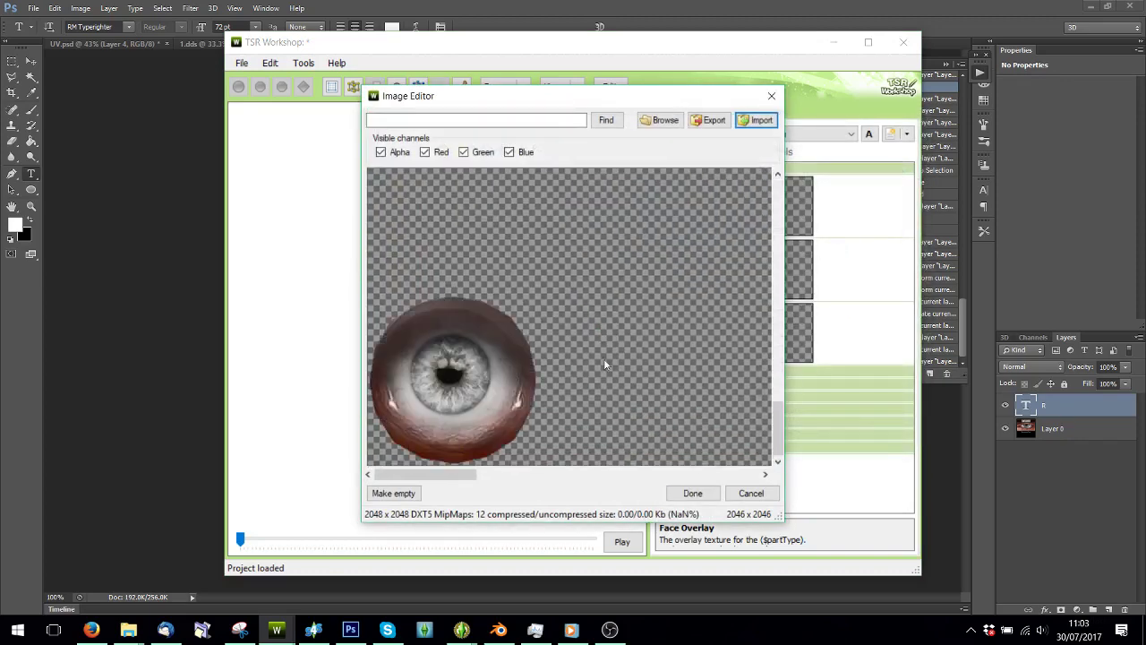
left_click(692, 494)
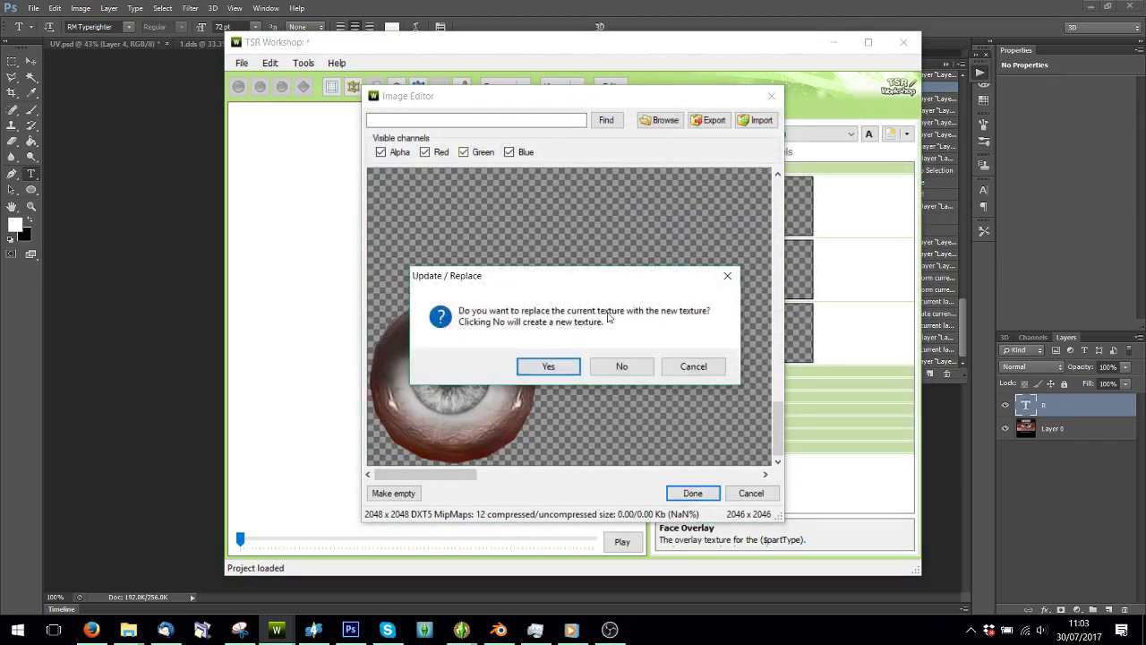
left_click(544, 369)
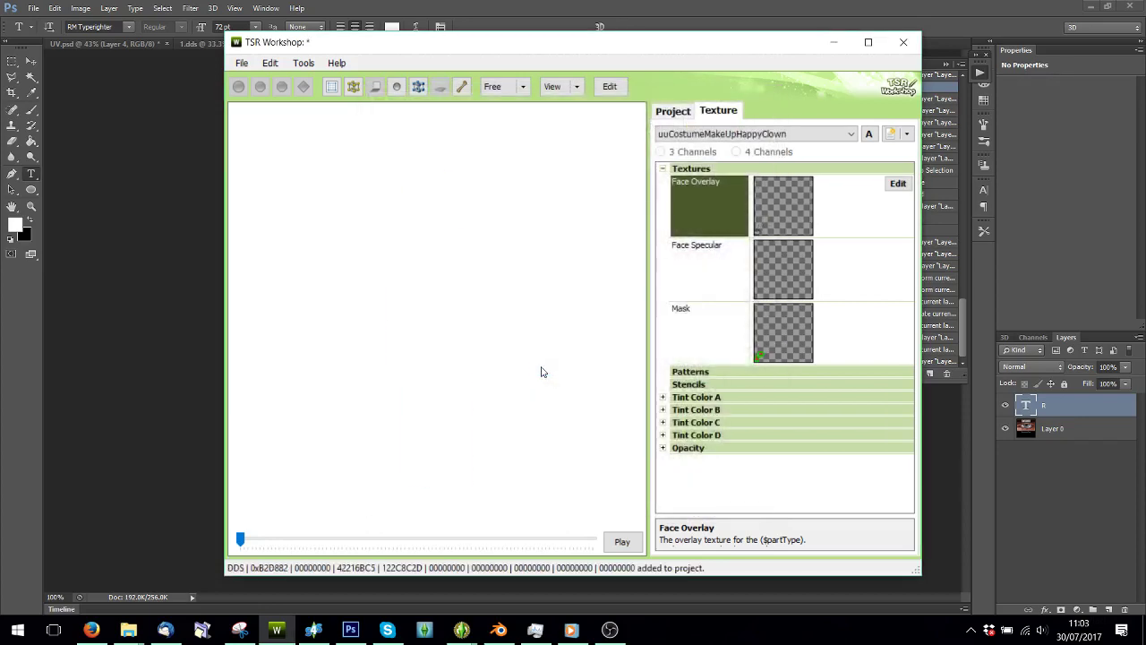
Step: Import 2b from folder 4 as the Mask, replacing the current texture
left_click(858, 327)
left_click(898, 311)
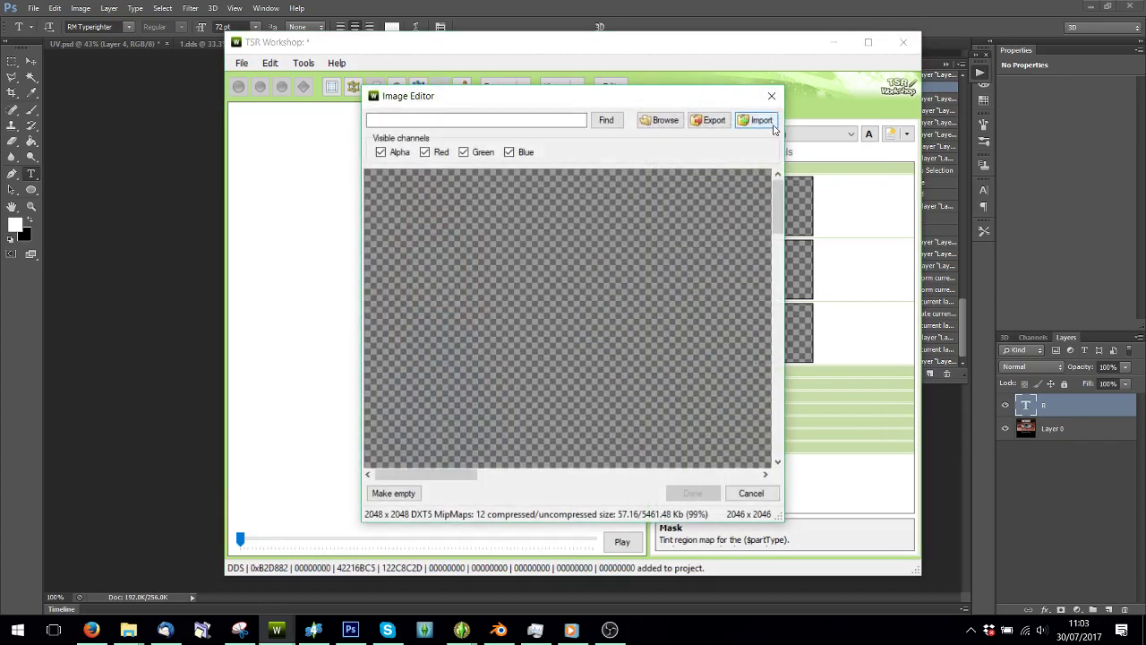
left_click(773, 126)
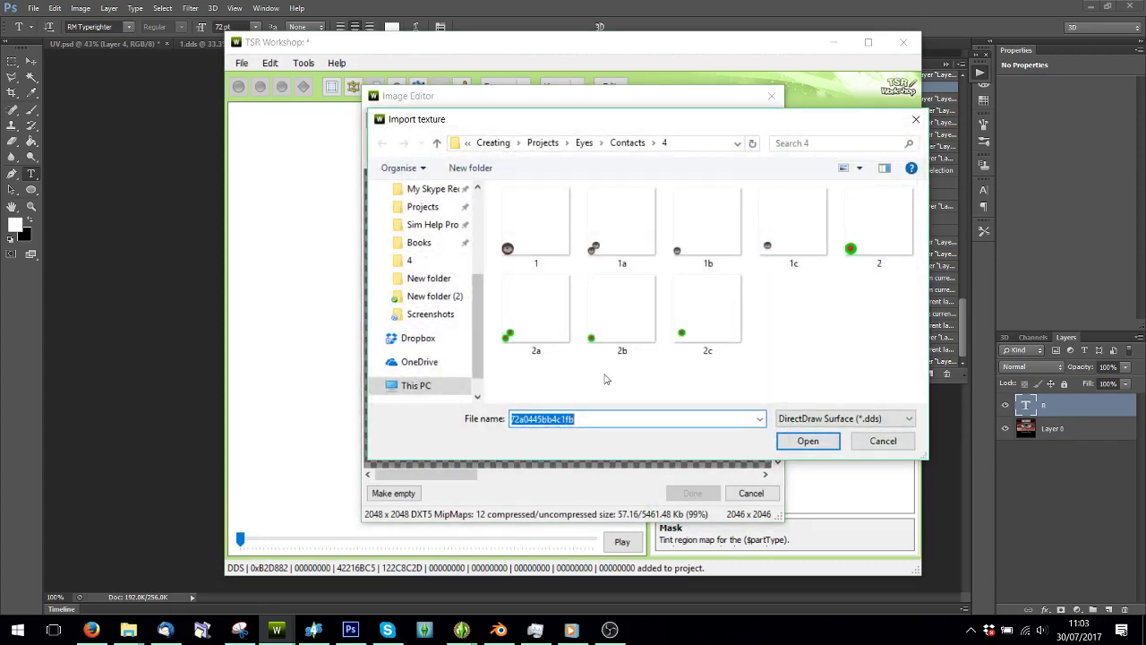
double_click(614, 330)
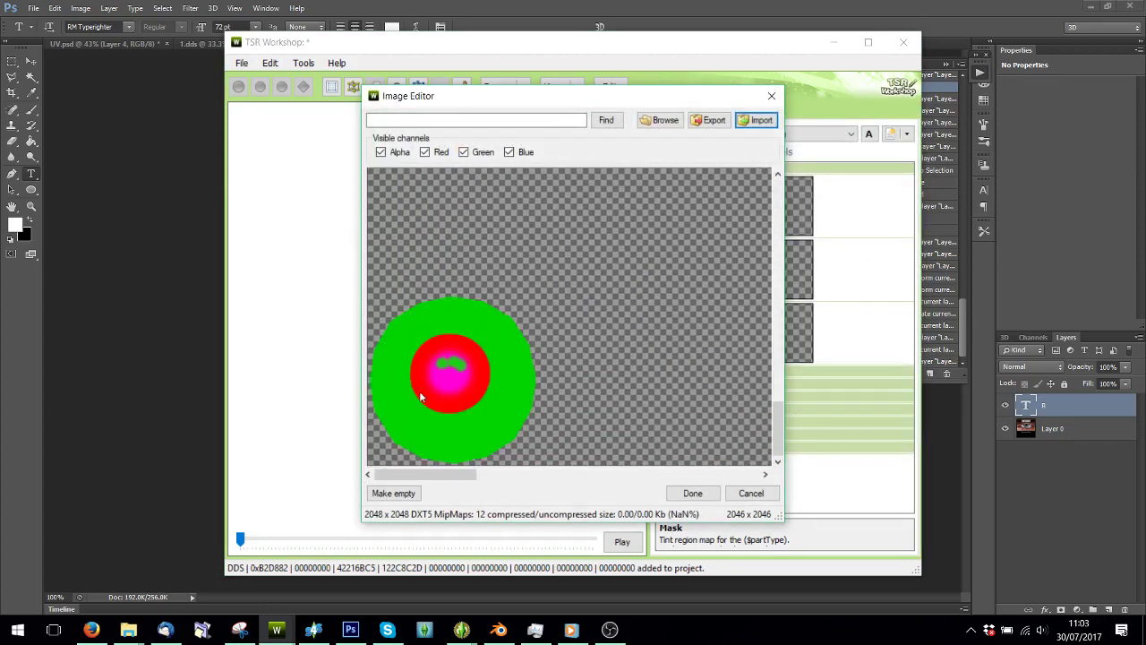
left_click(688, 494)
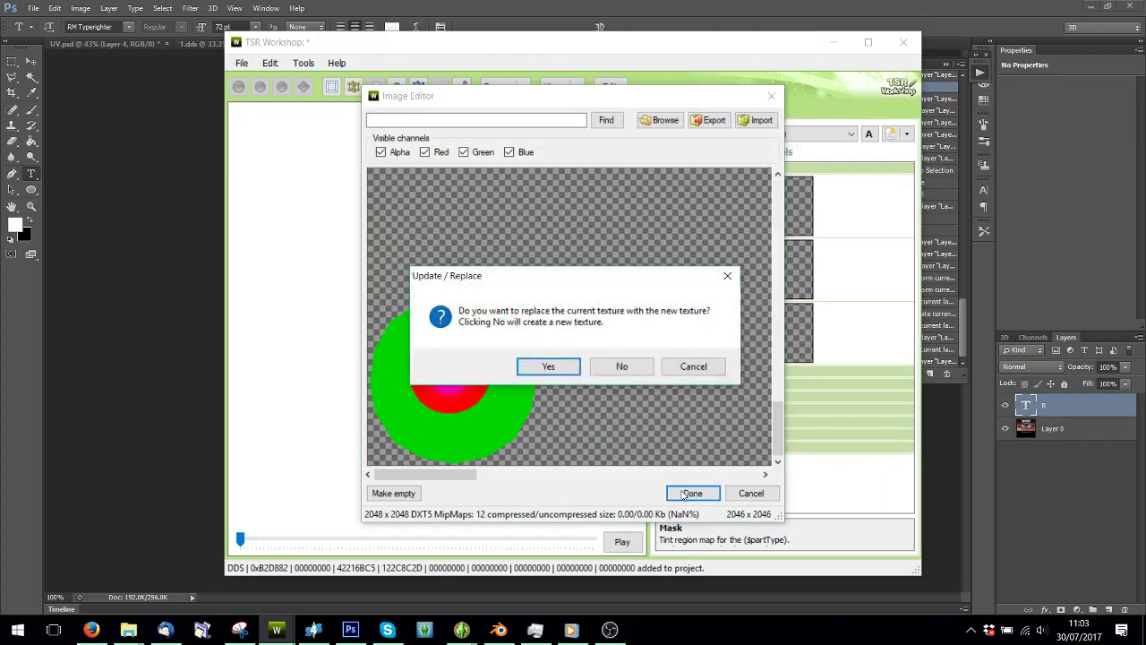
left_click(548, 366)
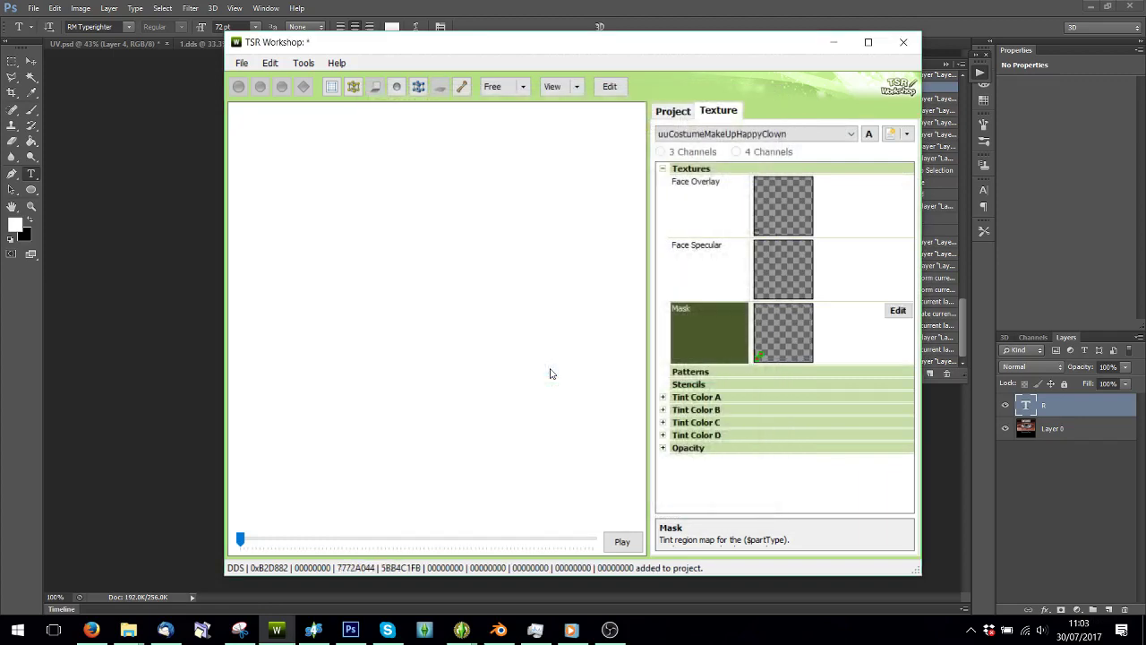
Step: Duplicate the current texture variation, keeping the changes on the duplicate
left_click(908, 134)
left_click(914, 170)
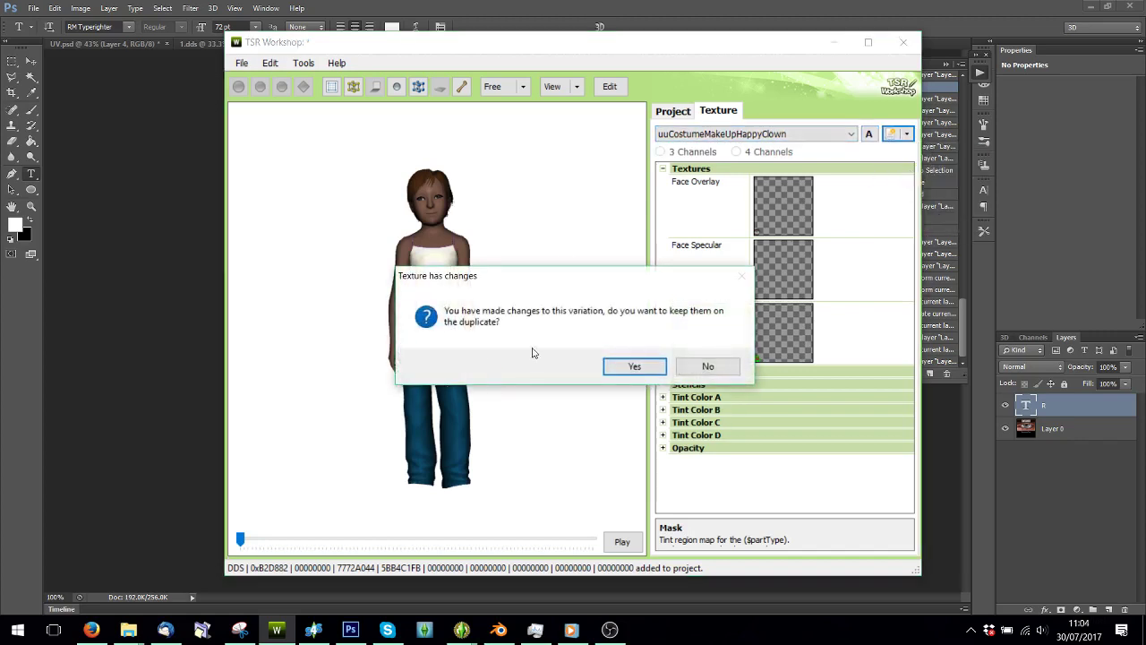
left_click(632, 369)
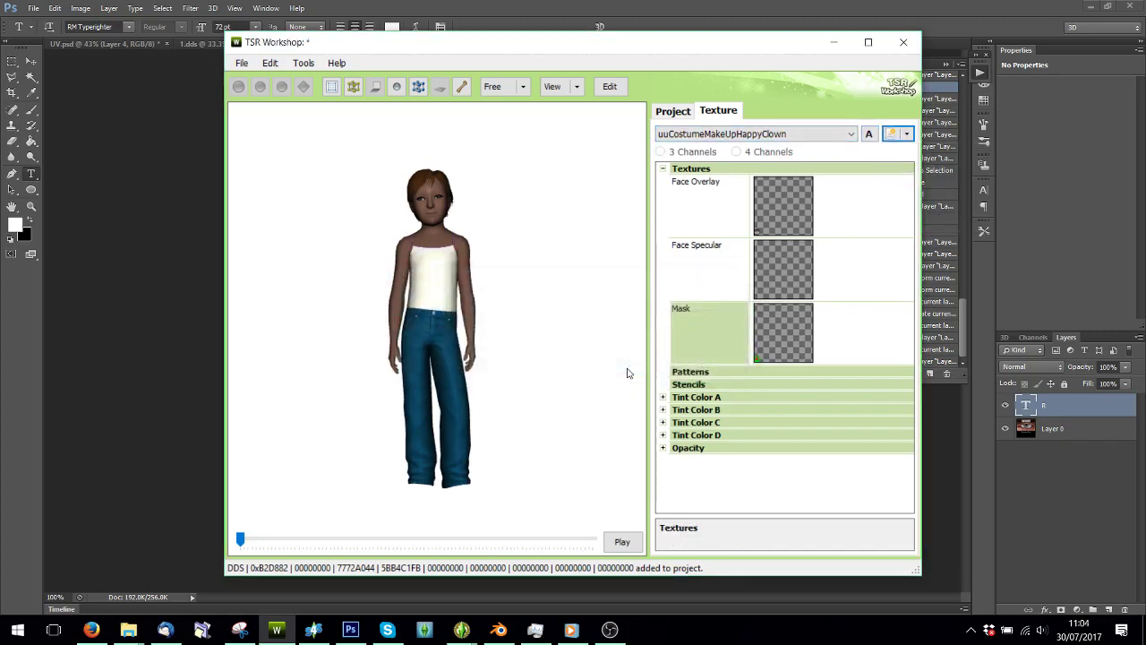
Step: Import 2b from the Contacts folder 3 as the duplicate's Face Overlay, creating a new texture instead of replacing the current one
left_click(865, 184)
left_click(899, 185)
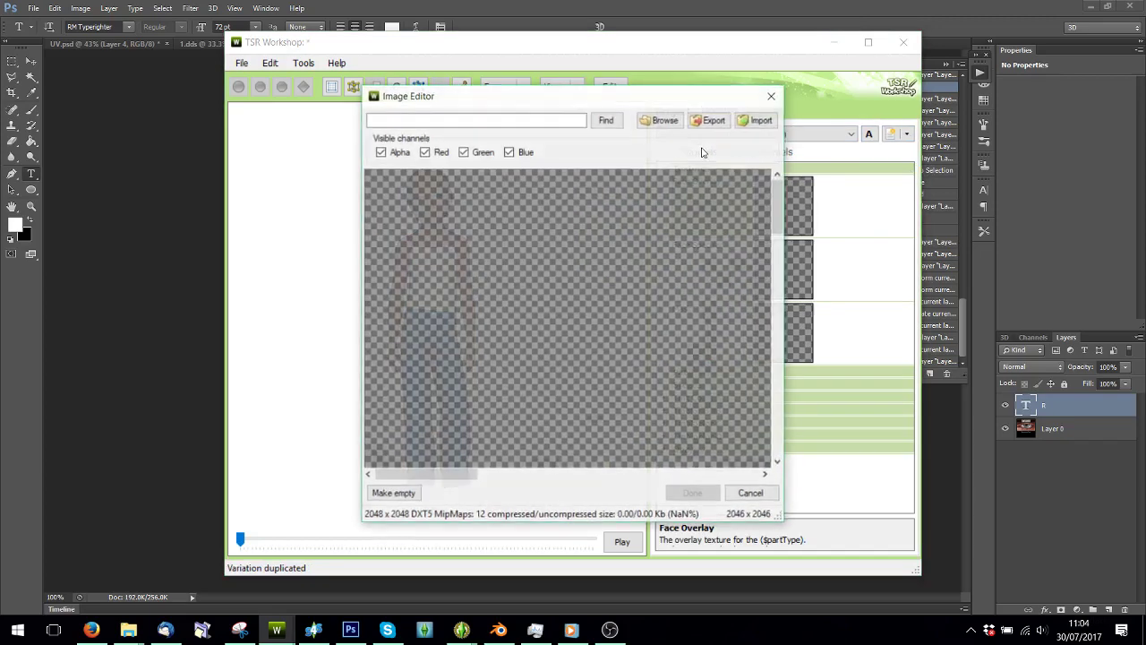
left_click(765, 125)
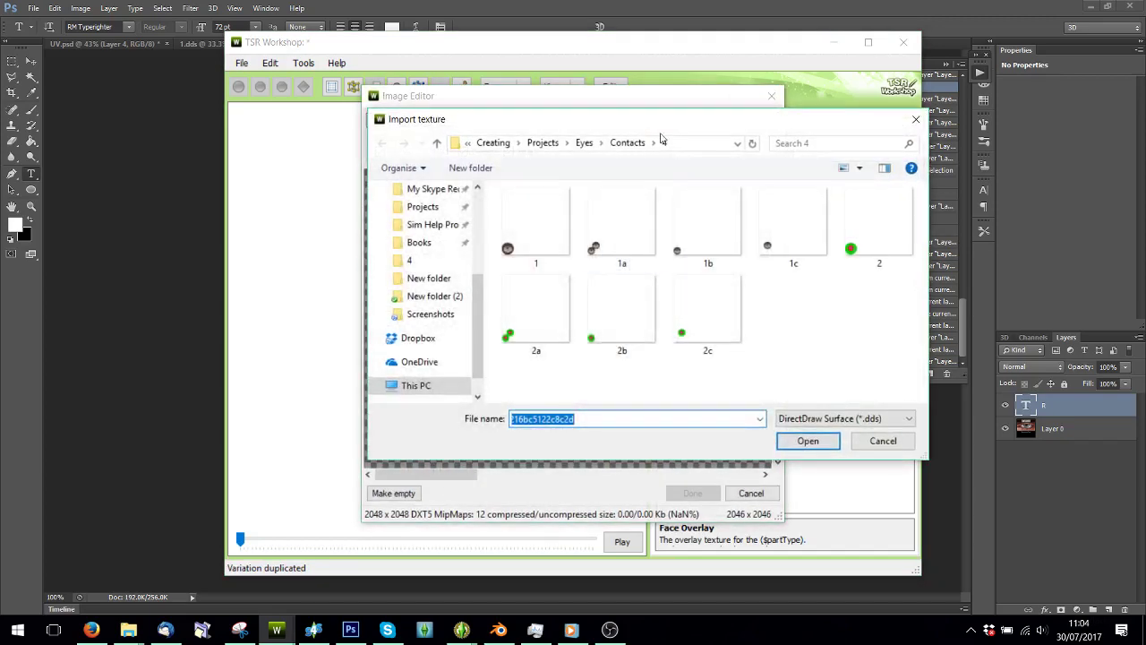
left_click(635, 148)
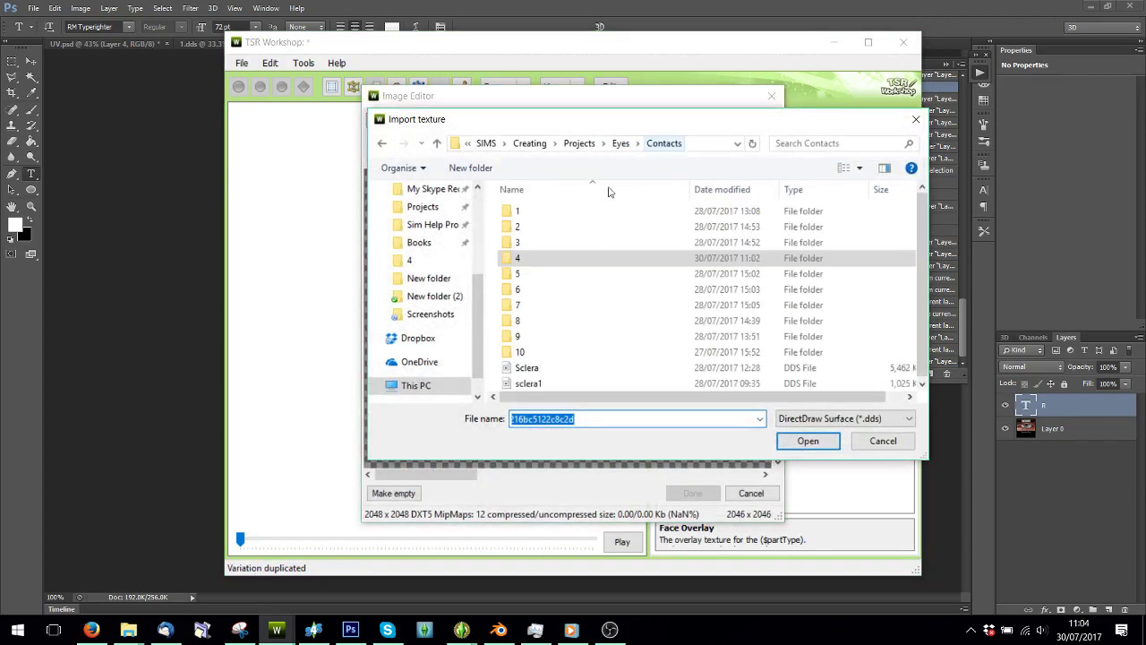
left_click(529, 249)
double_click(528, 249)
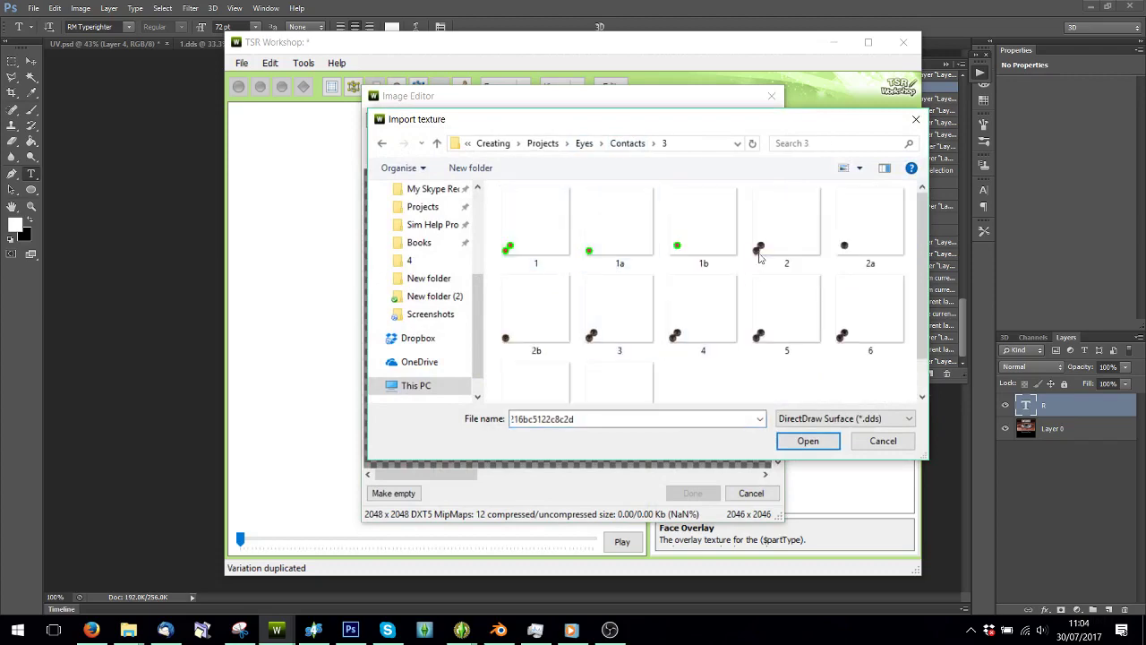
double_click(521, 333)
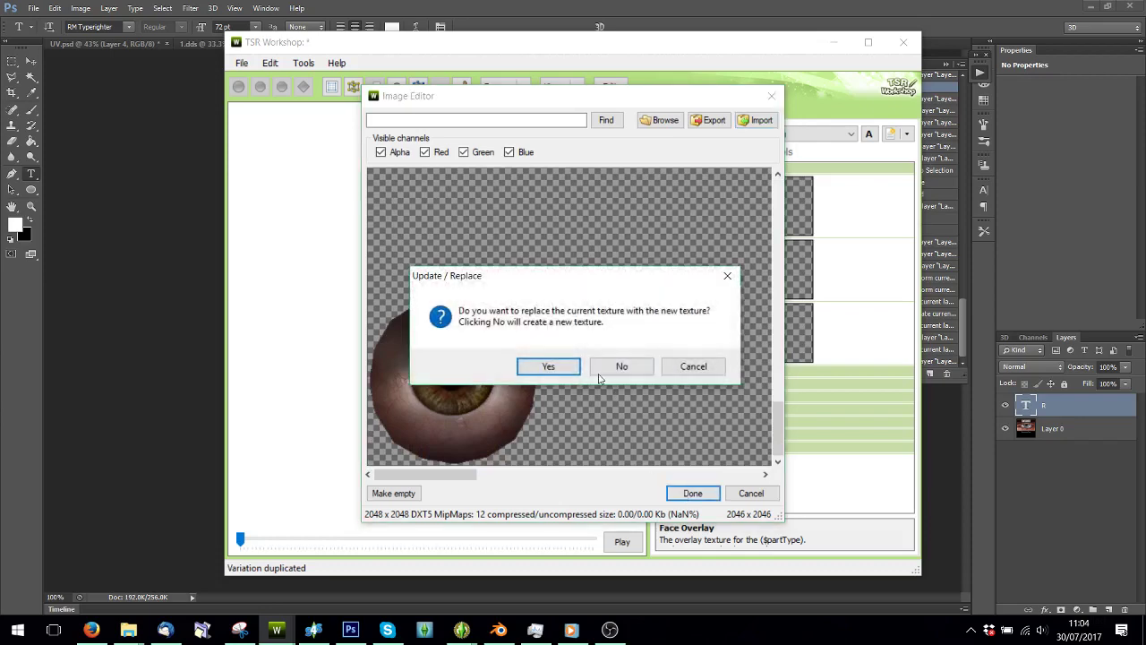
left_click(622, 368)
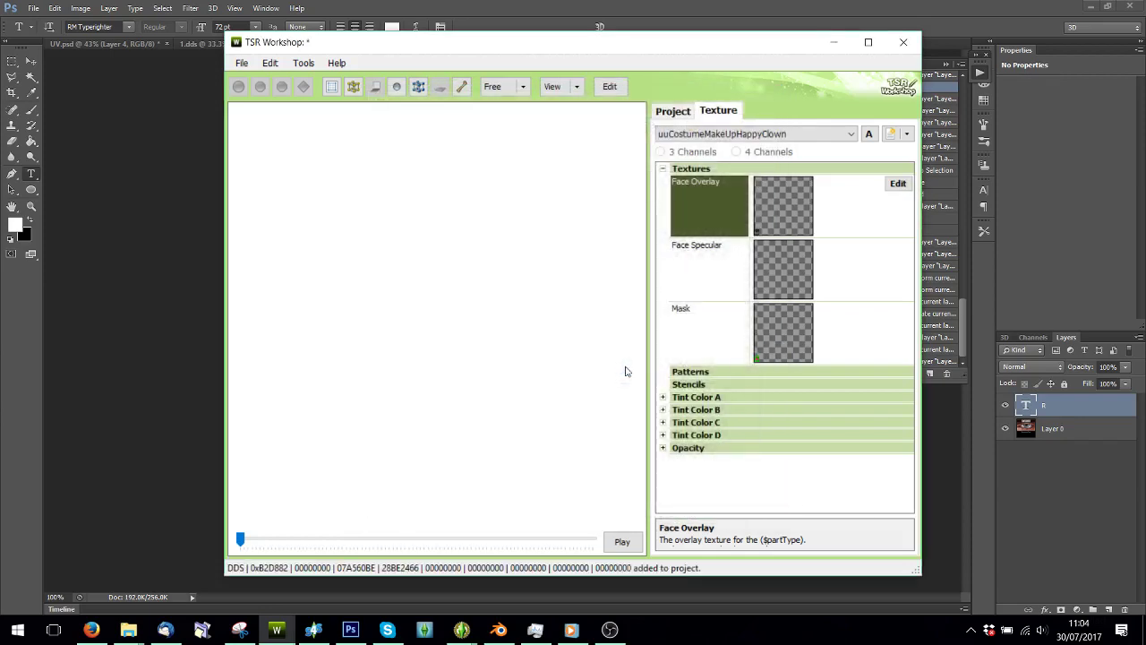
Step: Import 1a from the Contacts folder 3 as the duplicate's Mask, creating a new texture instead of replacing the current one
left_click(874, 332)
left_click(899, 313)
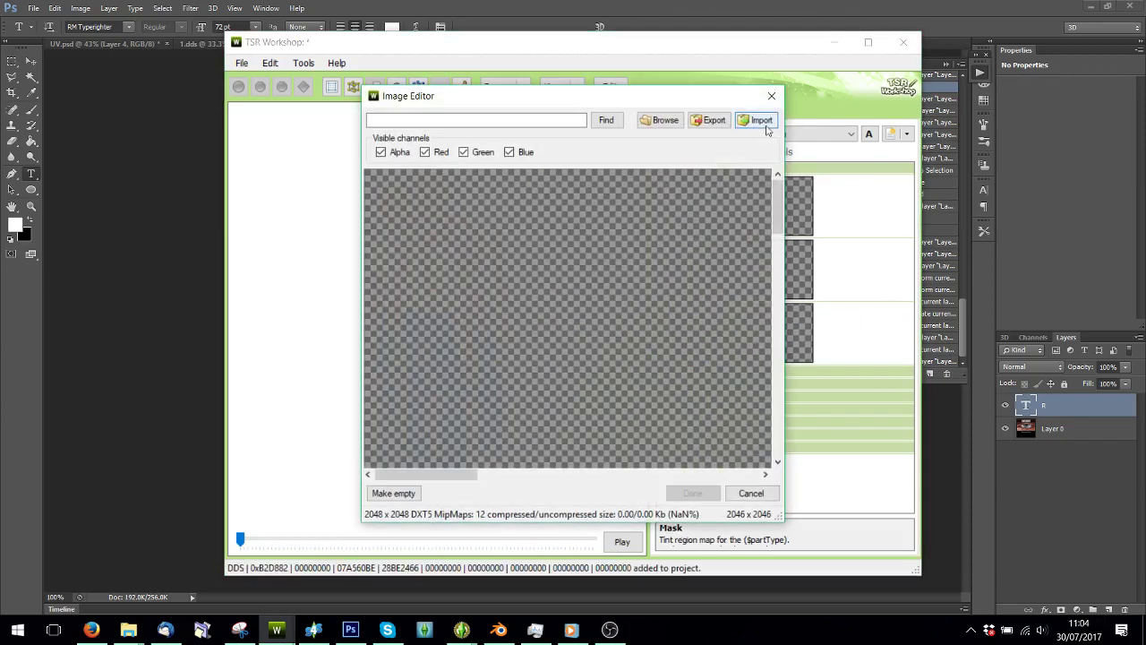
left_click(761, 122)
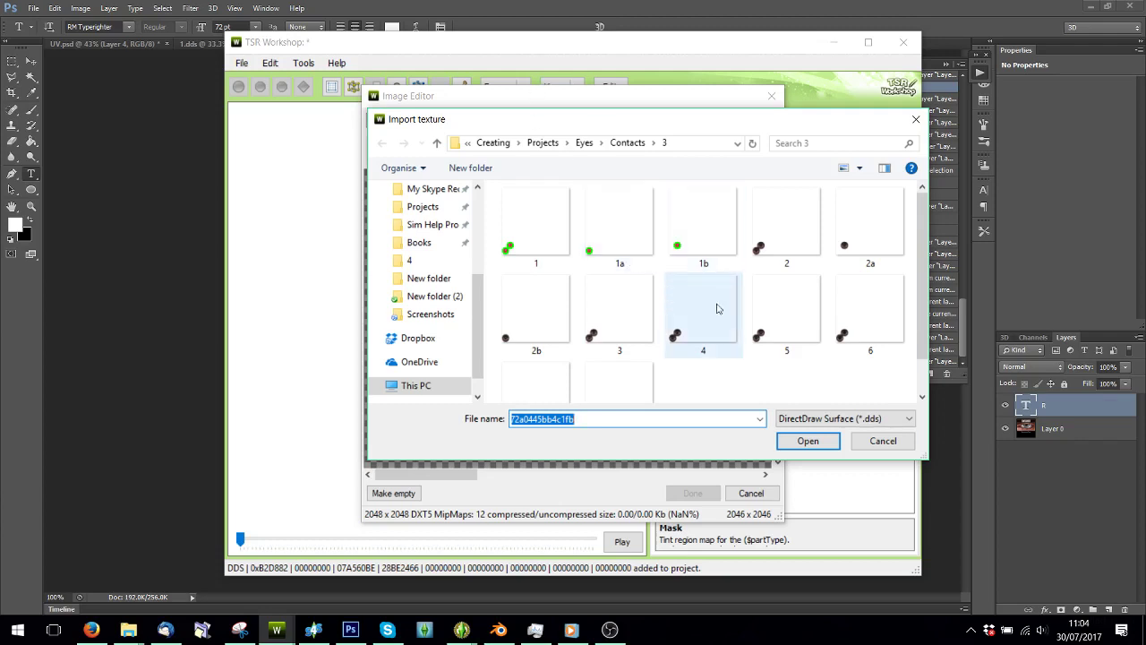
scroll(749, 361, "down", 1)
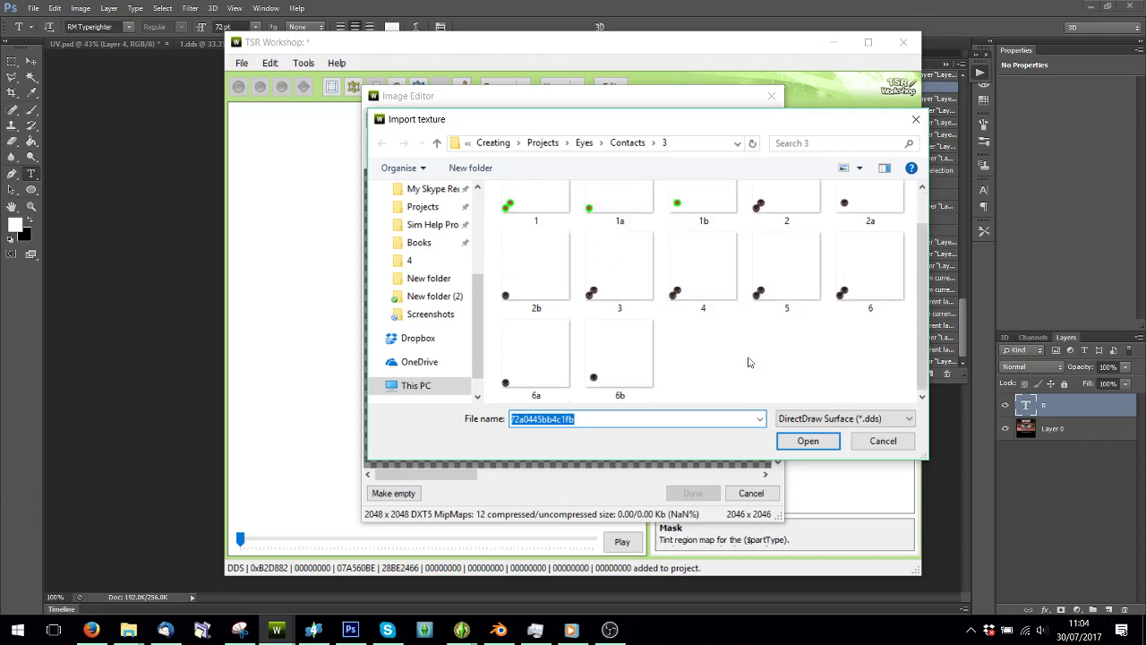
double_click(620, 204)
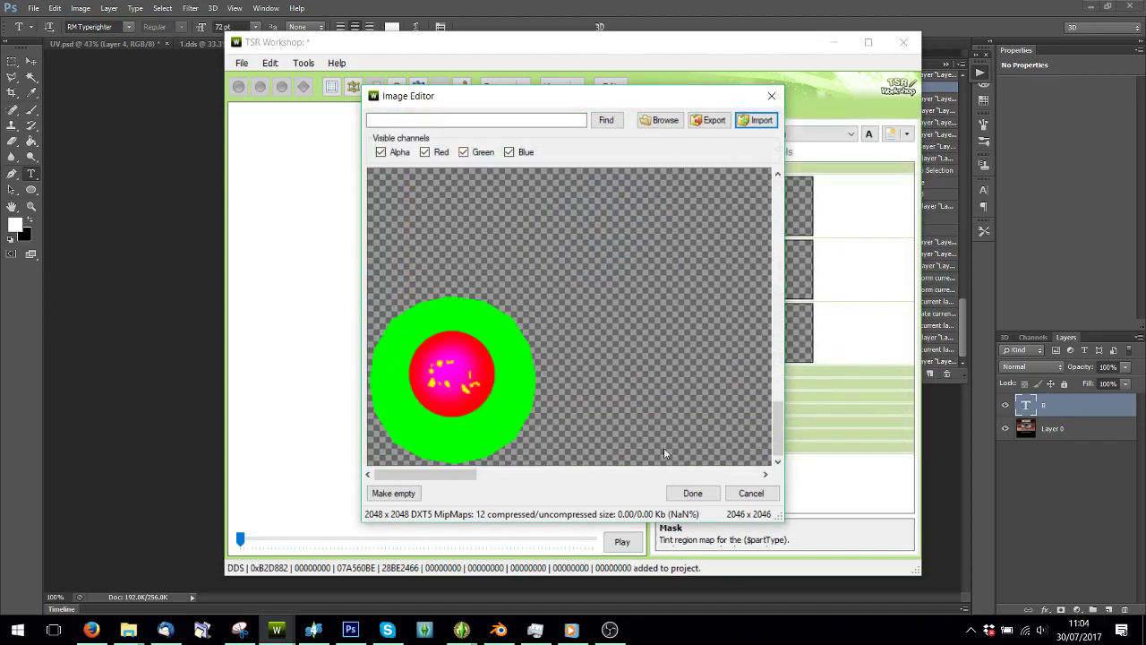
left_click(693, 492)
left_click(616, 366)
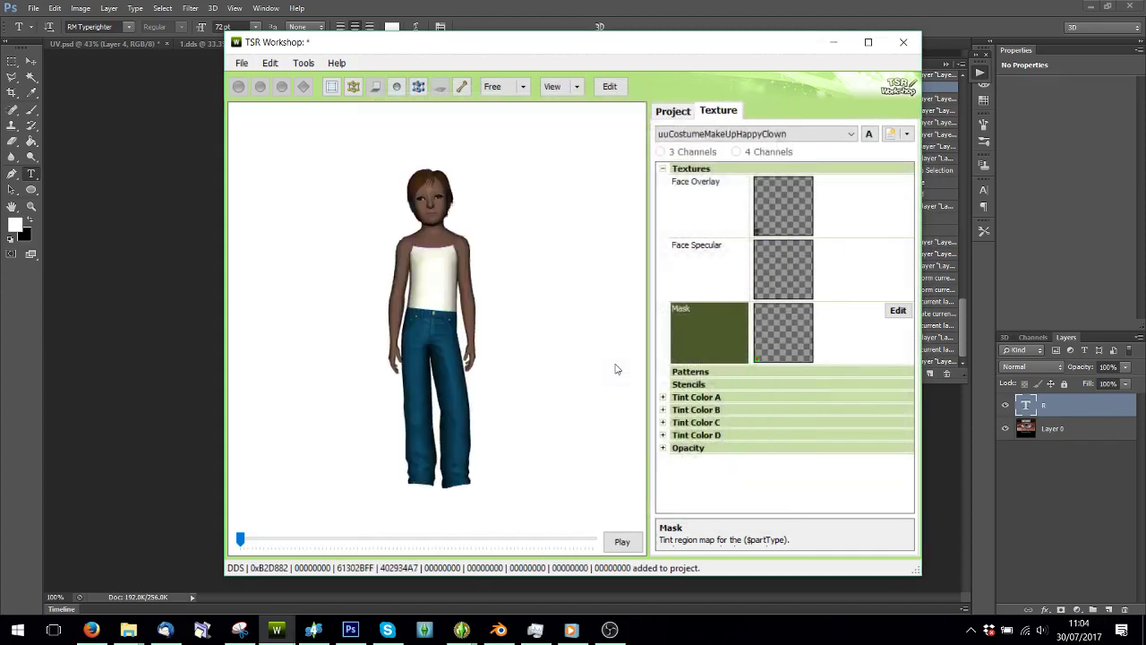
Step: Duplicate the current texture variation to create a third one
left_click(906, 134)
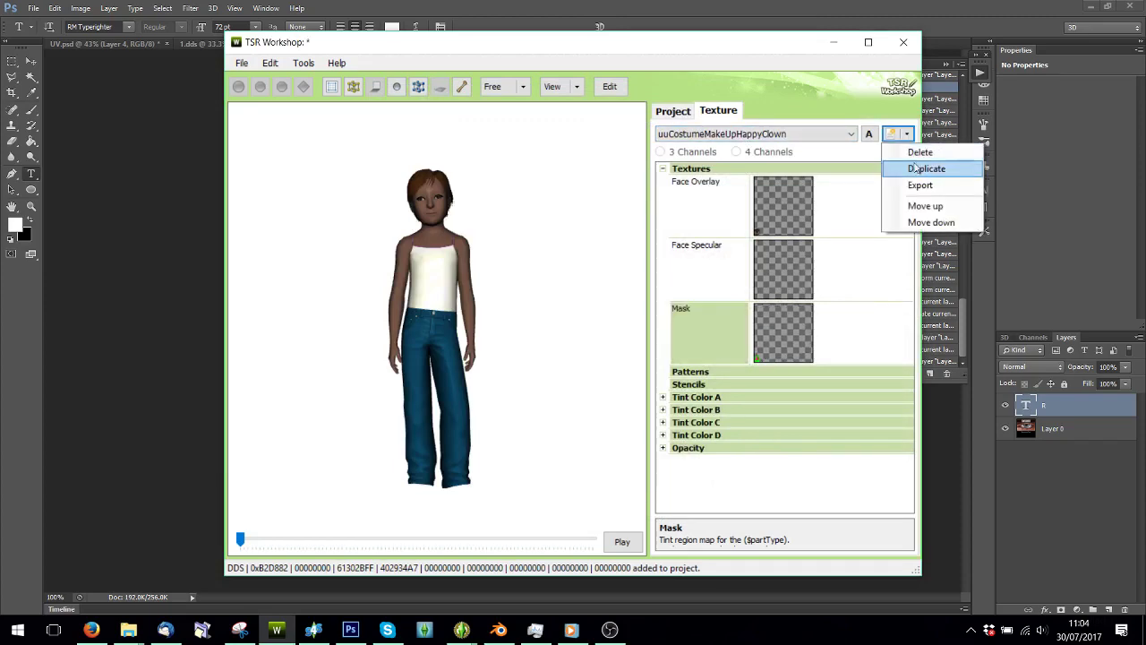
left_click(915, 168)
left_click(632, 366)
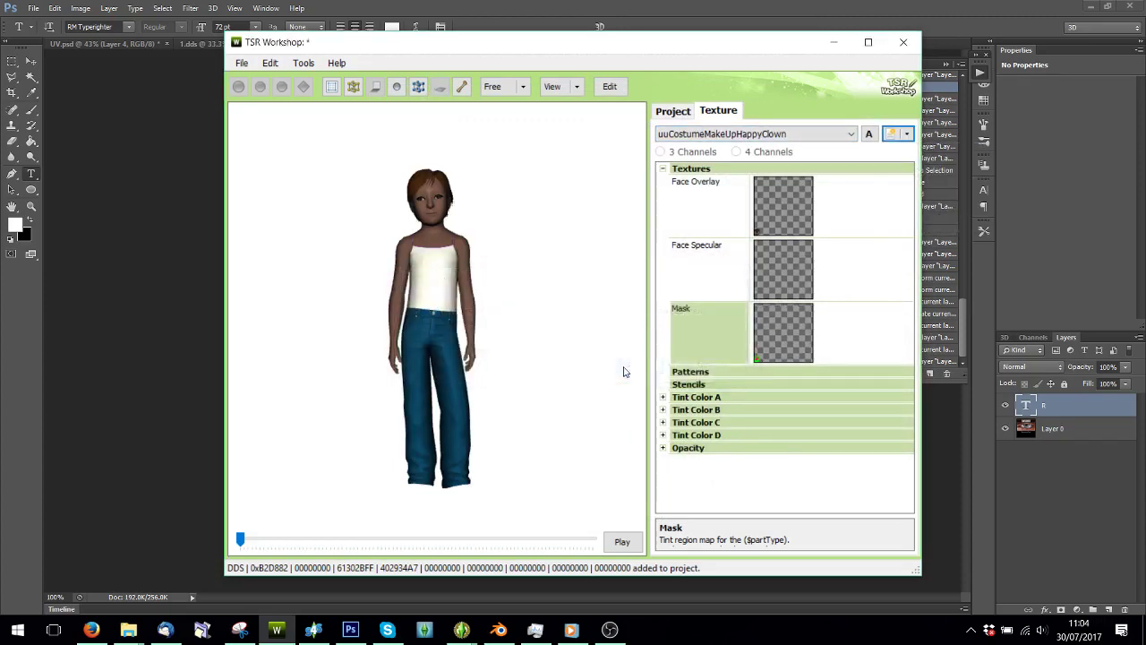
Step: Import 6a from the Contacts folder 3 as the third variation's Face Overlay, creating a new texture instead of replacing the current one
left_click(883, 199)
left_click(898, 183)
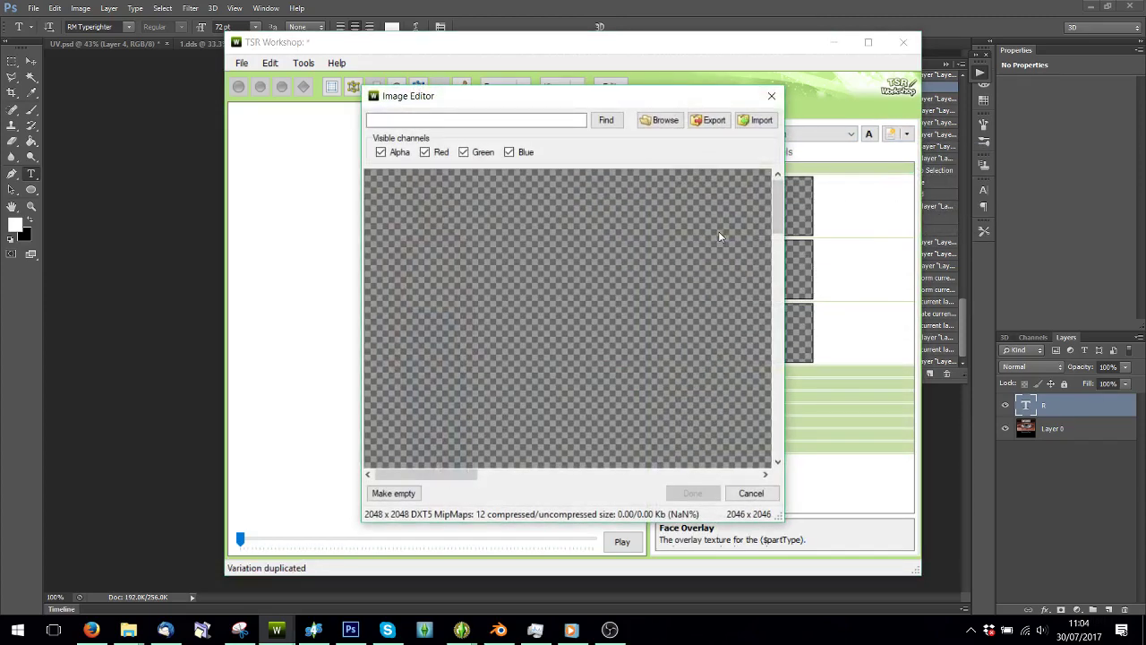
left_click(746, 119)
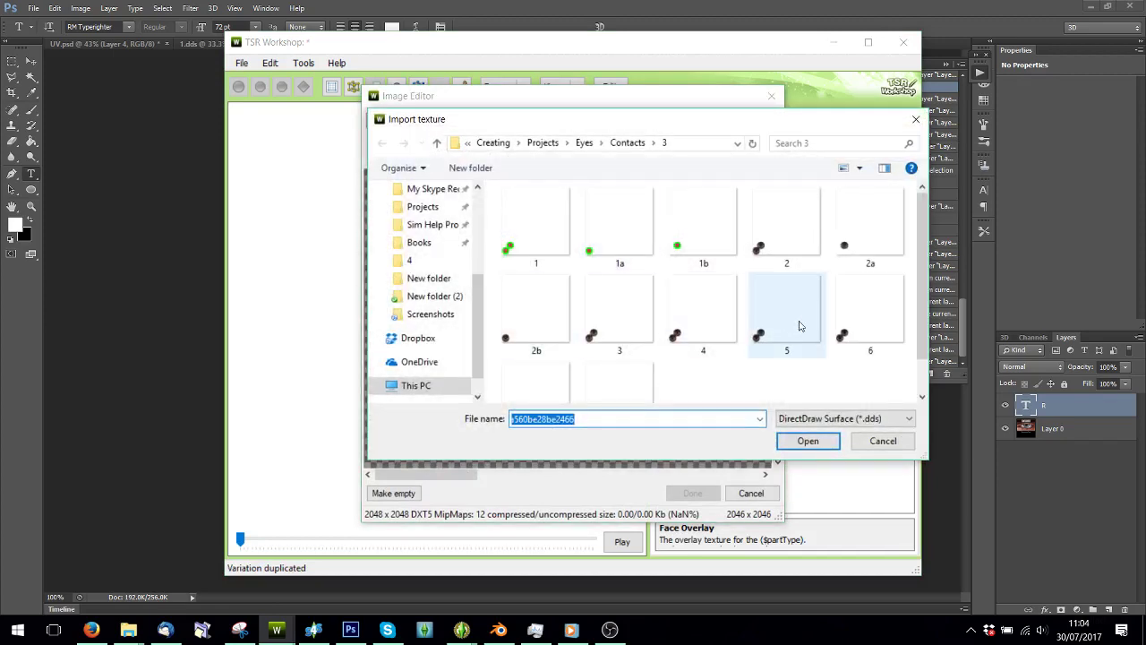
scroll(686, 331, "down", 1)
double_click(545, 364)
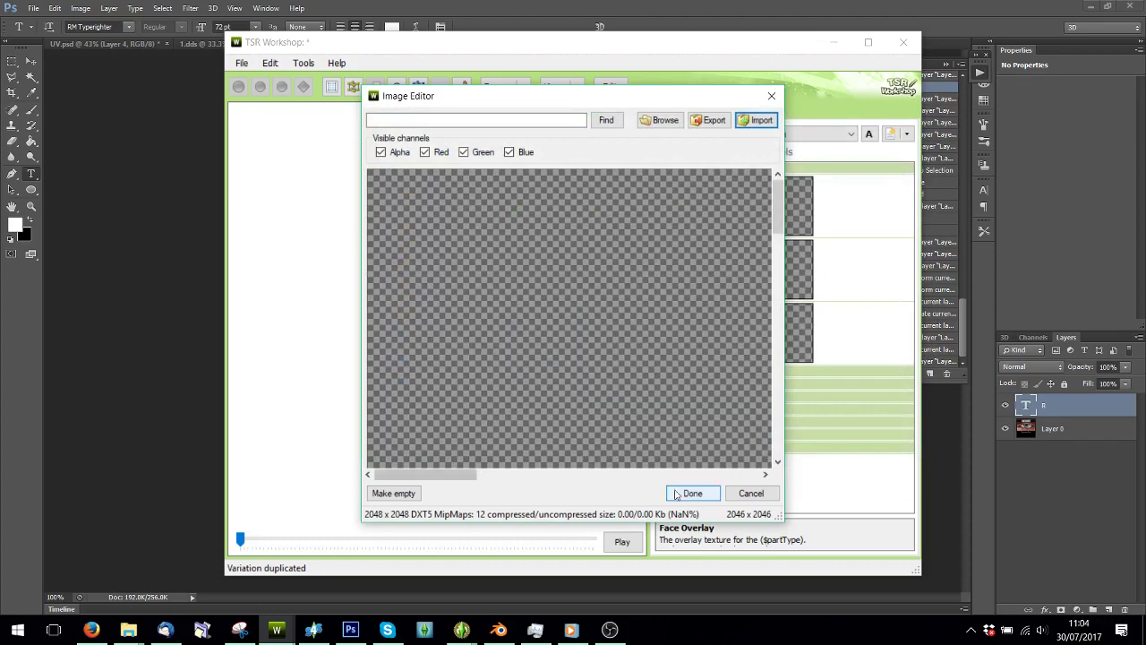
left_click(615, 374)
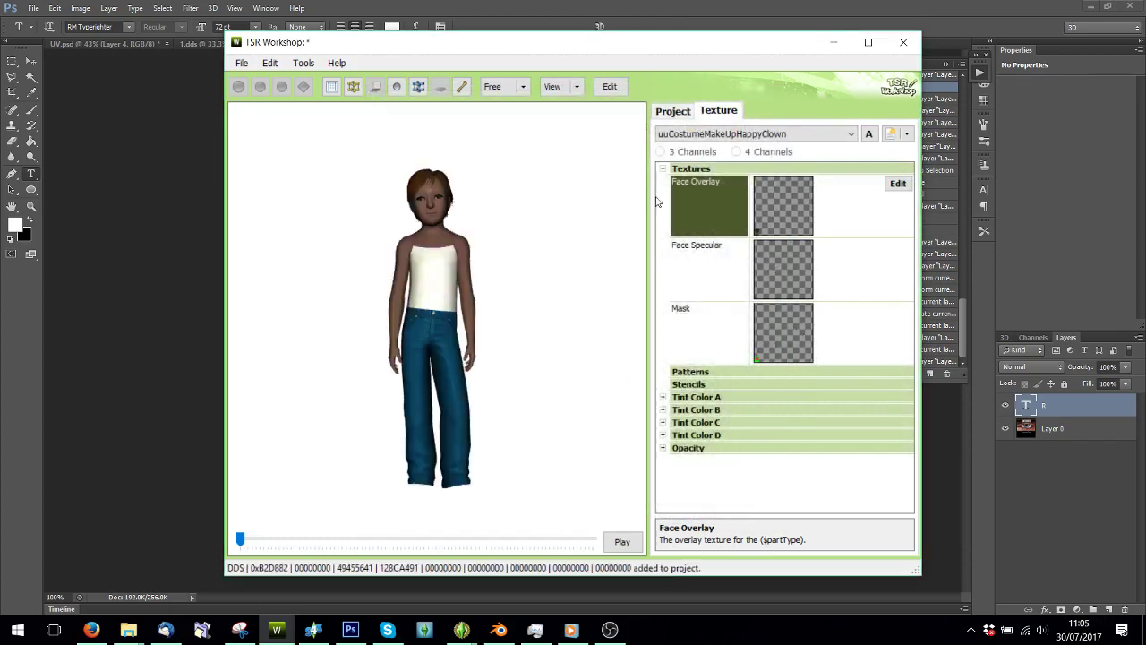
Step: Export the project as a Sims3Pack to the Contacts folder, overwriting the existing con1 file
scroll(517, 282, "up", 1)
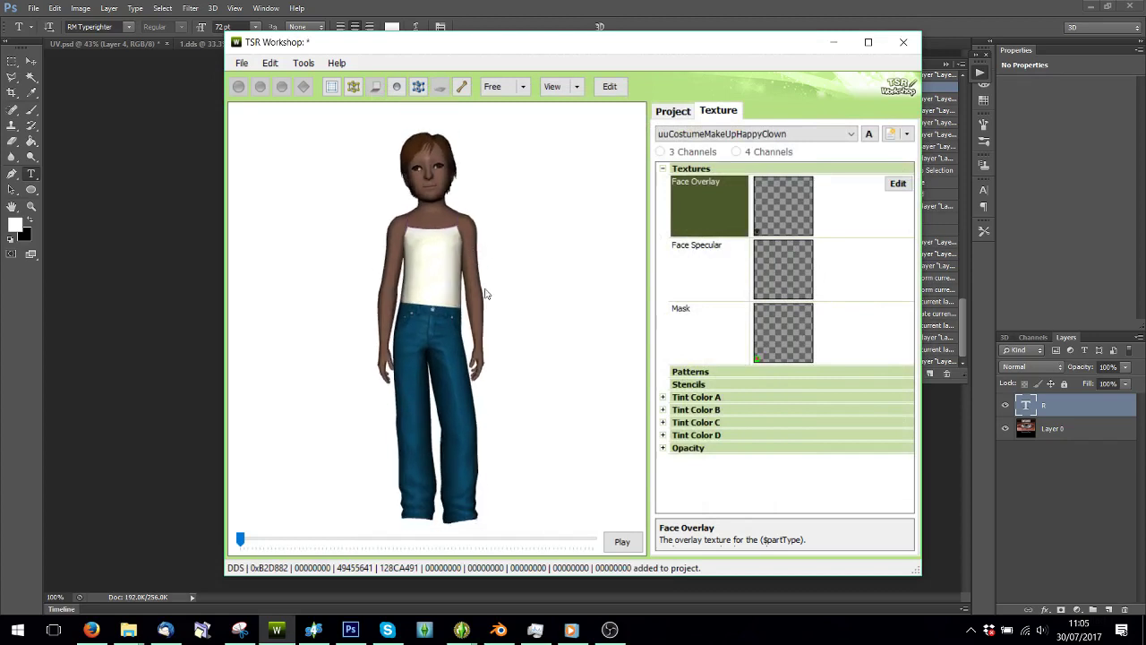
scroll(490, 295, "up", 1)
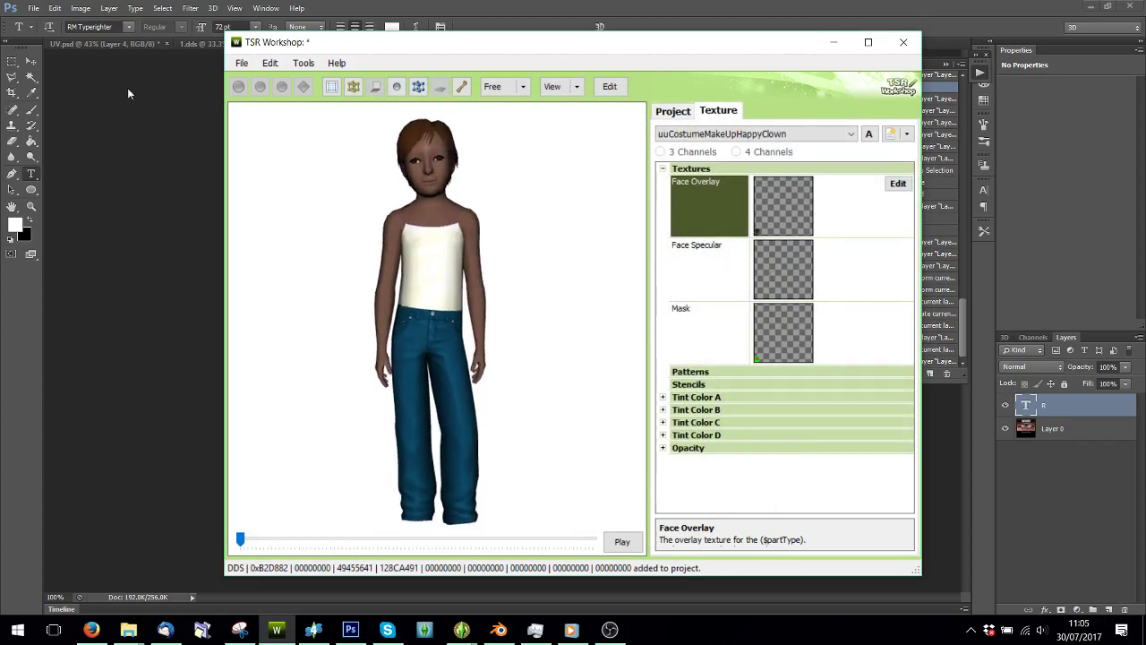
left_click(242, 63)
left_click(372, 205)
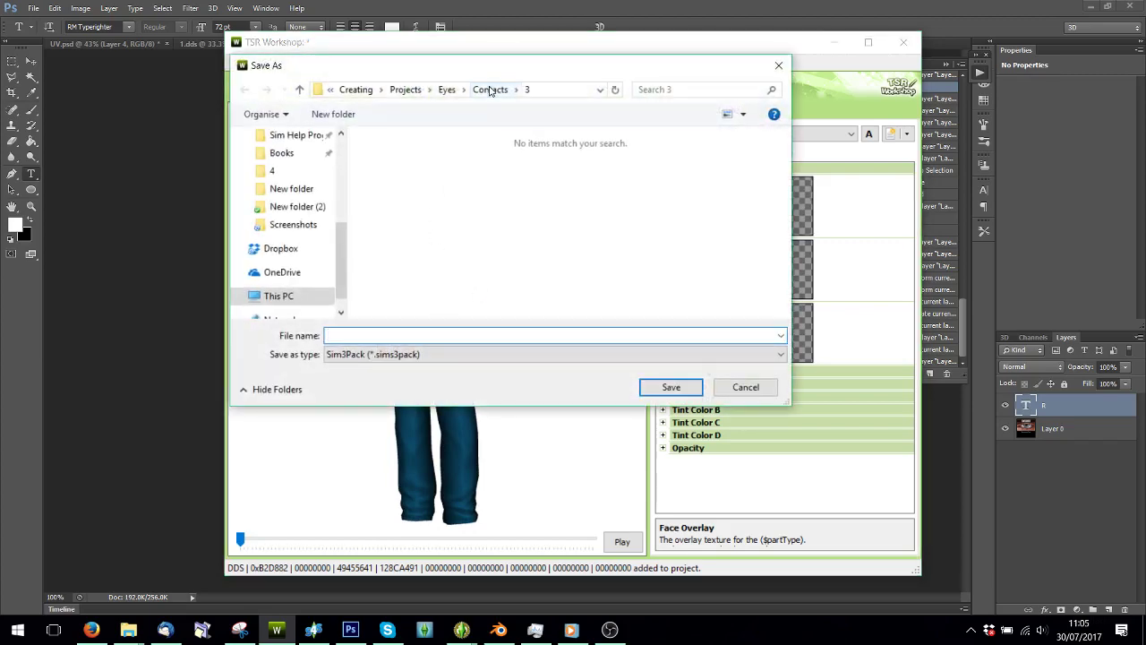
double_click(395, 281)
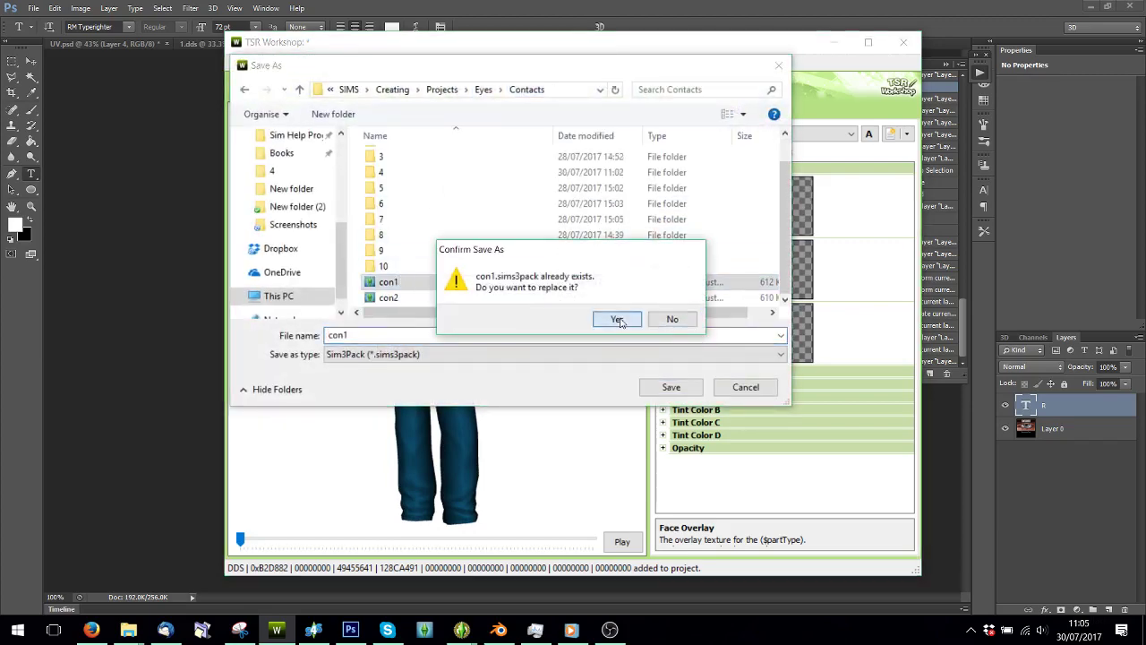
left_click(617, 317)
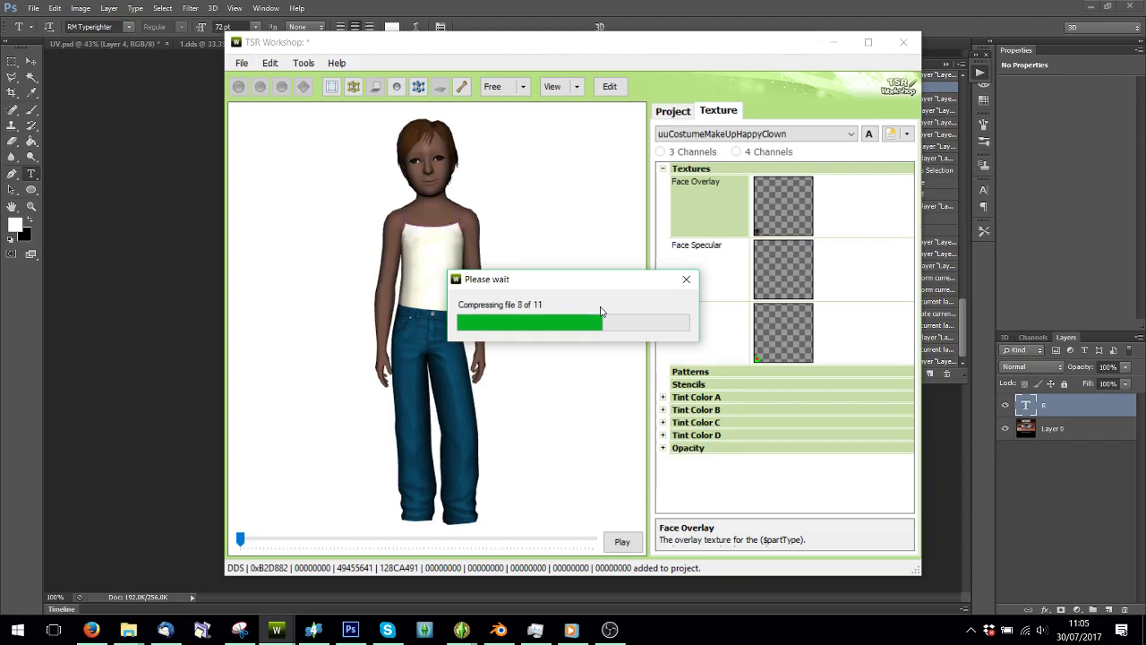
left_click(590, 363)
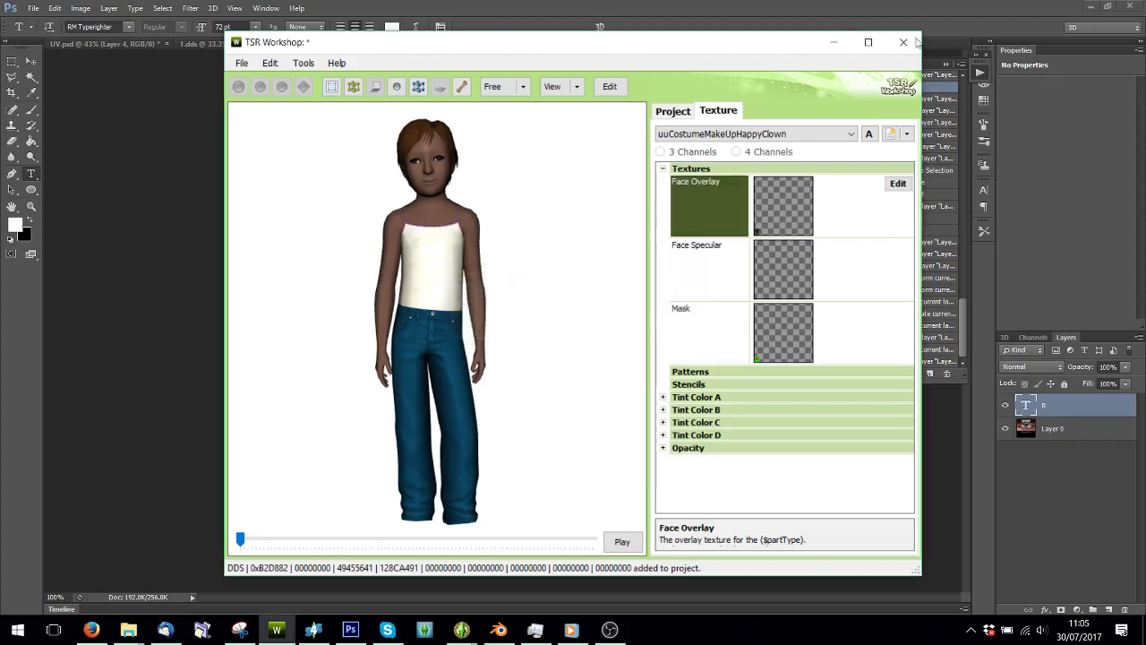
Step: Close TSR Workshop and launch it again
left_click(907, 51)
left_click(612, 368)
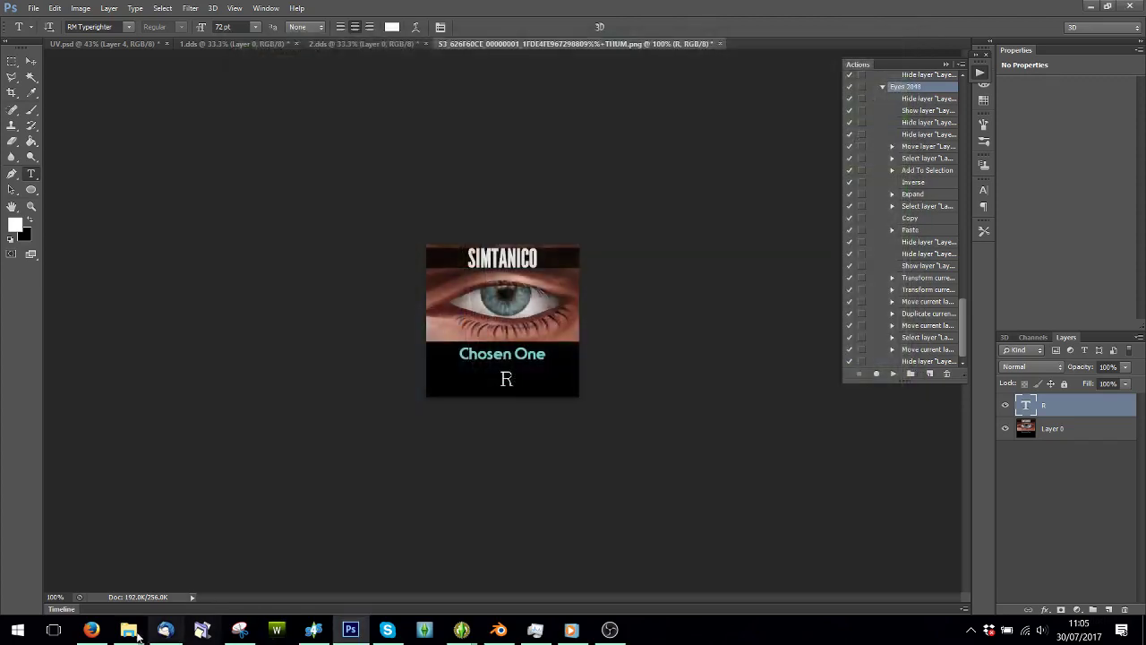
left_click(275, 630)
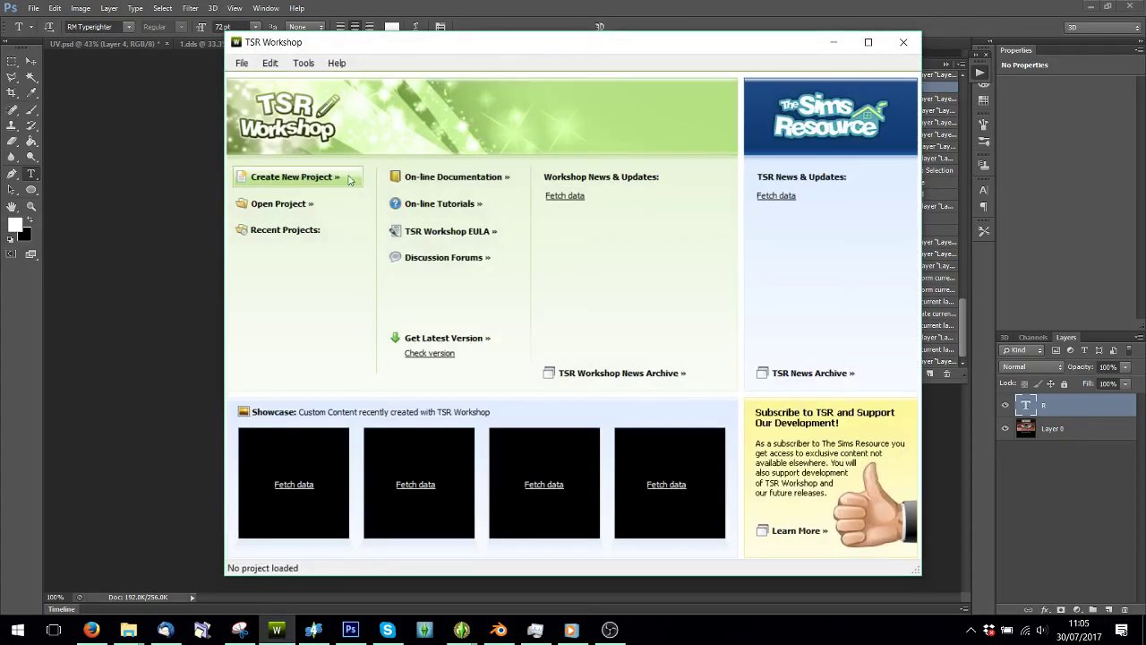
Step: Create a new project by importing con1.sims3pack from the Contacts folder
left_click(349, 180)
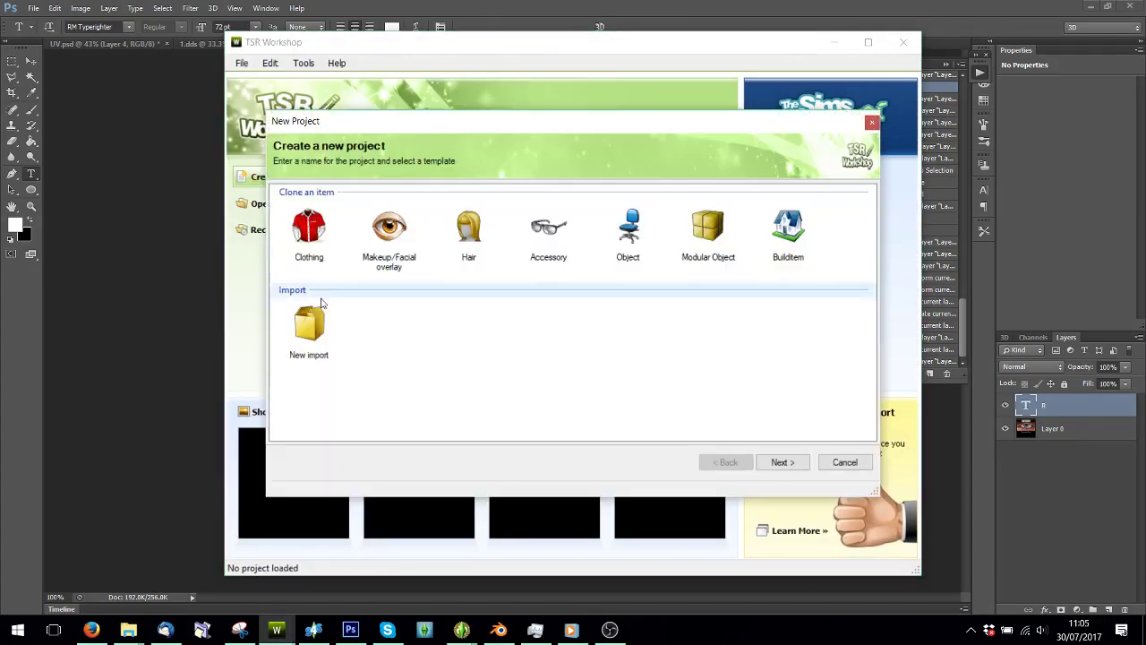
left_click(307, 327)
left_click(781, 462)
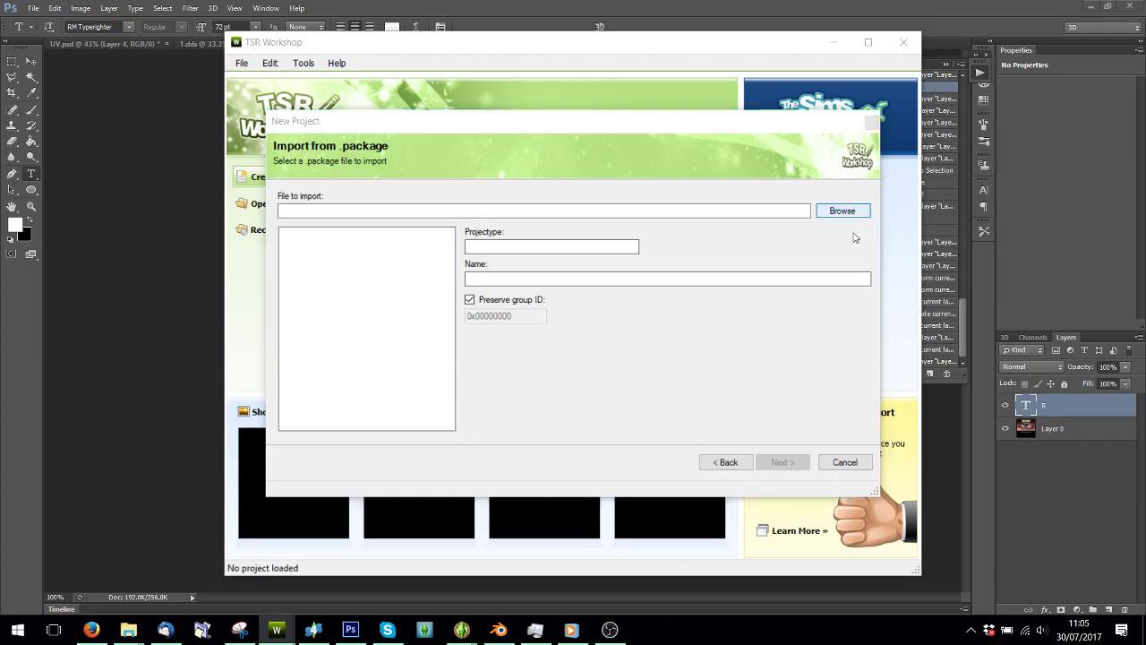
left_click(842, 211)
left_click(788, 443)
left_click(743, 481)
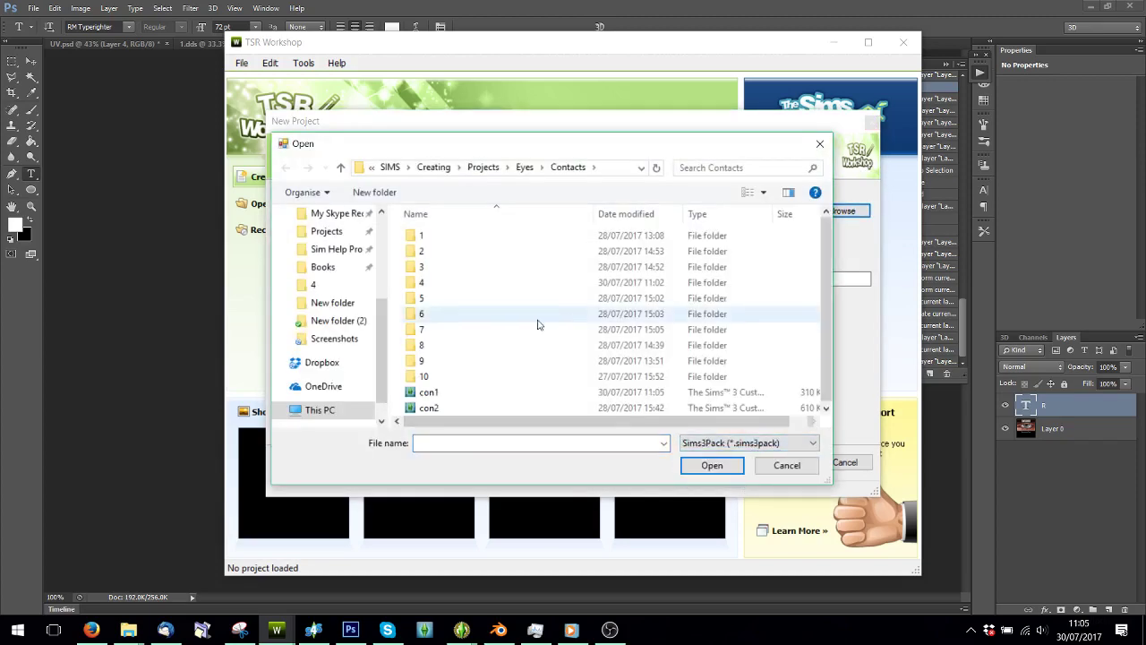
double_click(437, 391)
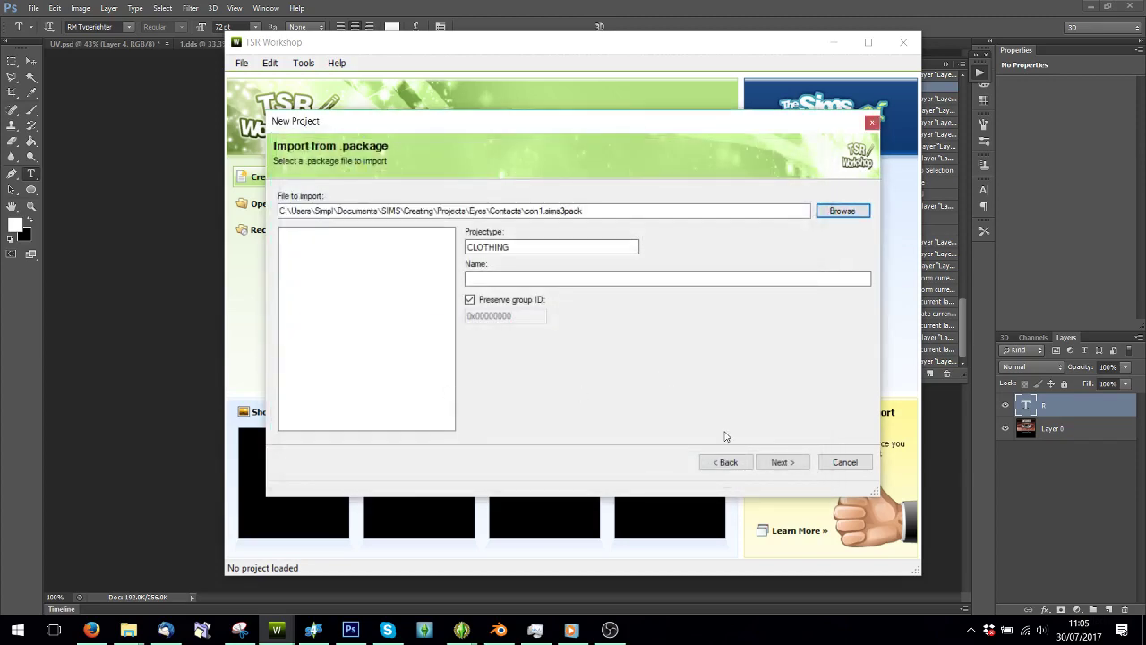
left_click(780, 462)
left_click(844, 462)
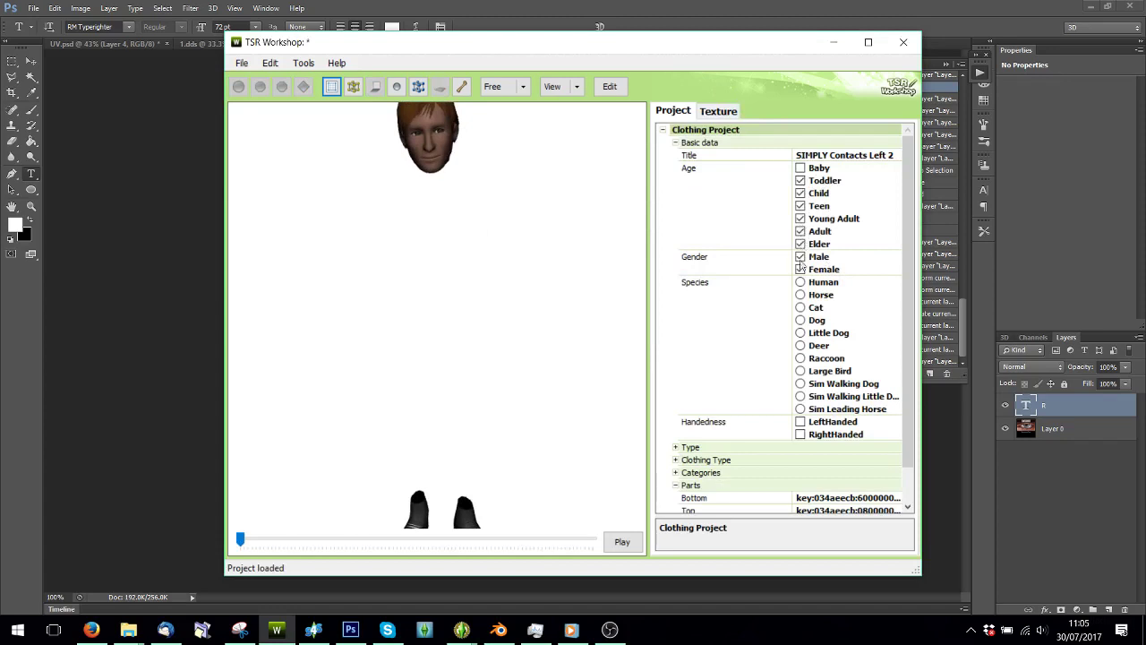
Step: Set the first texture variation's CAS Thumbnail to the L image from the Contacts folder 4
left_click(708, 114)
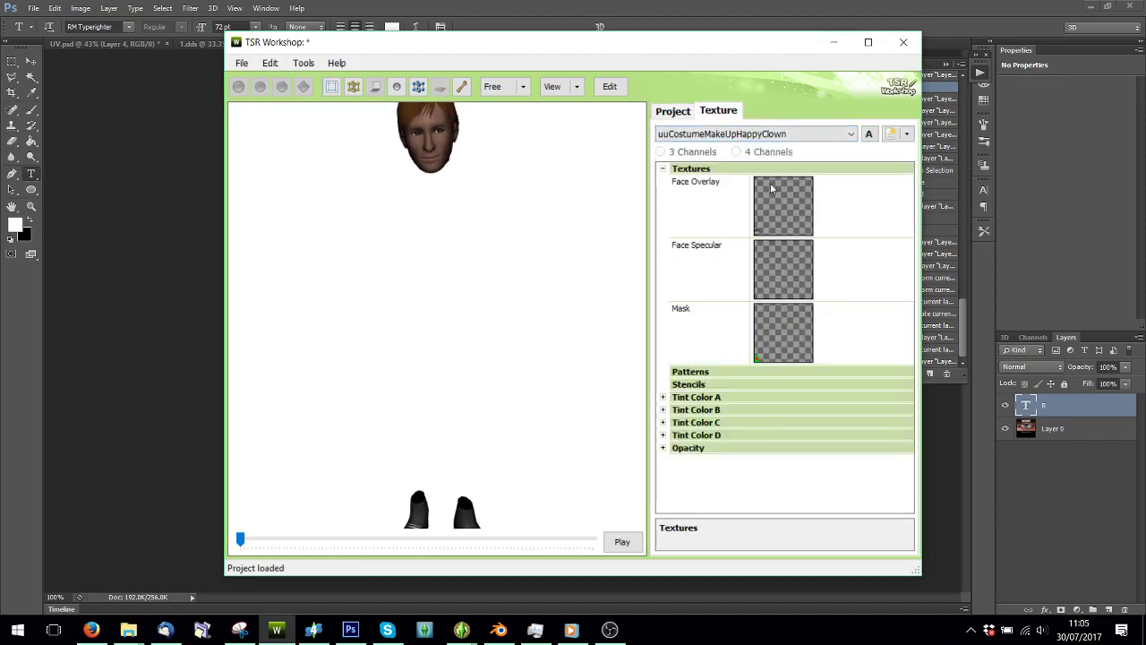
left_click(663, 397)
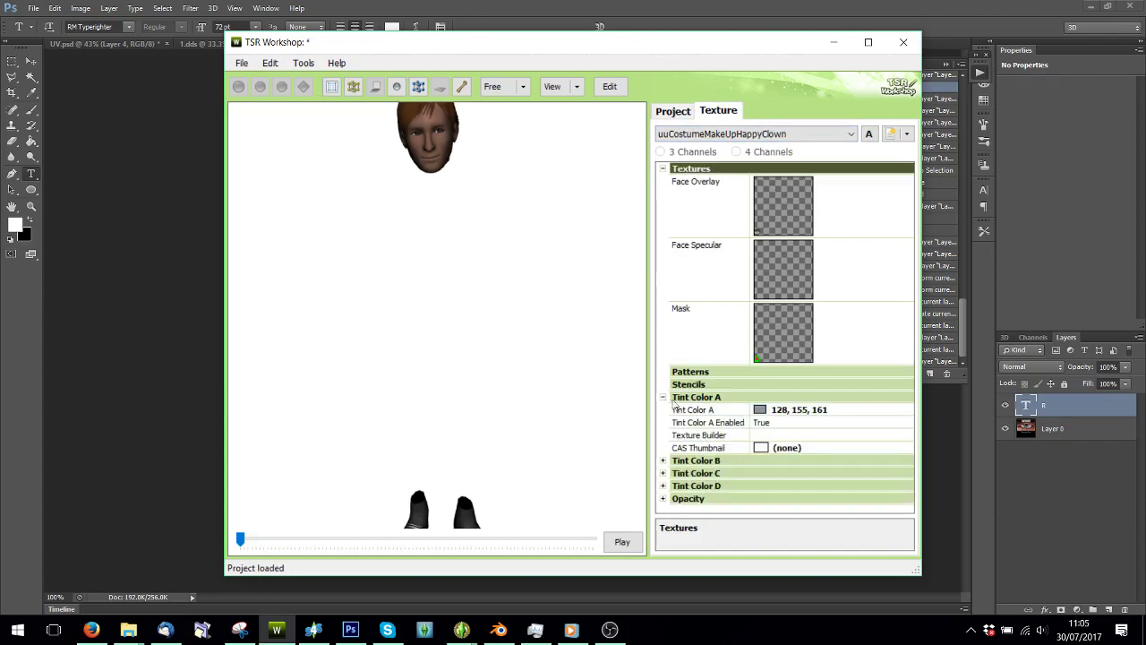
left_click(880, 448)
left_click(904, 447)
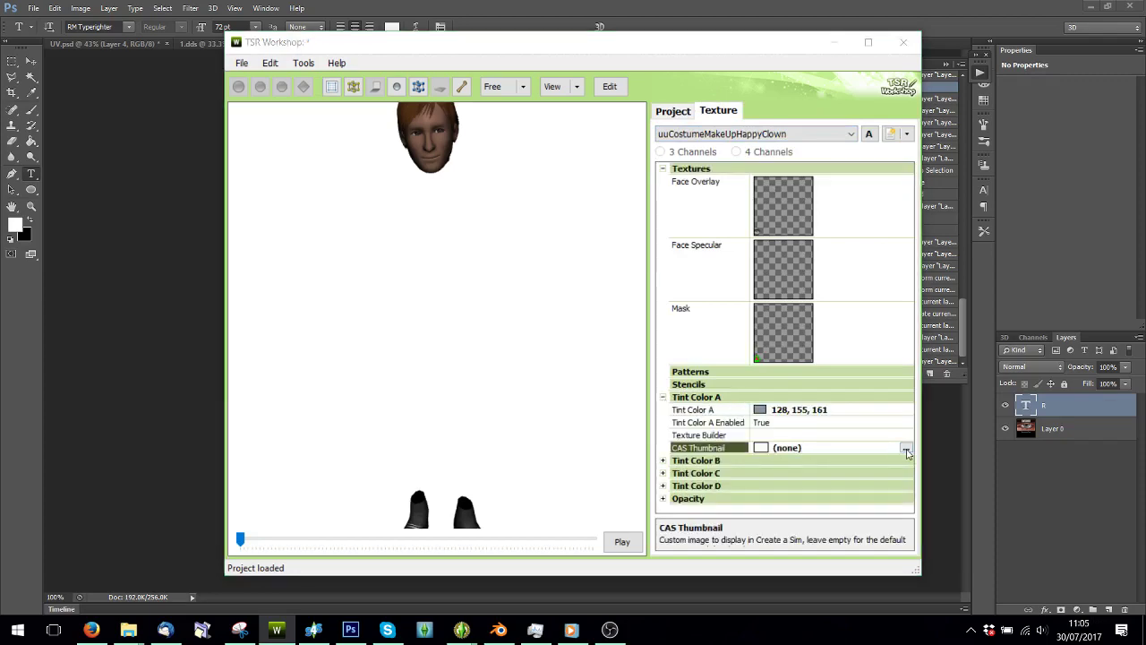
double_click(380, 189)
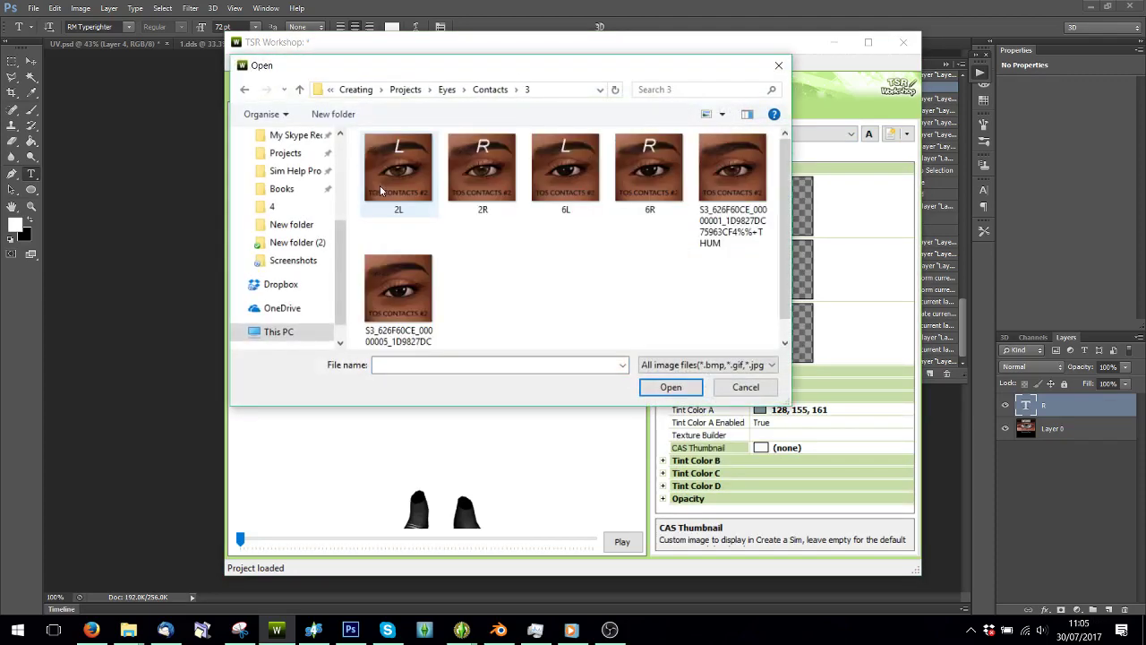
left_click(489, 91)
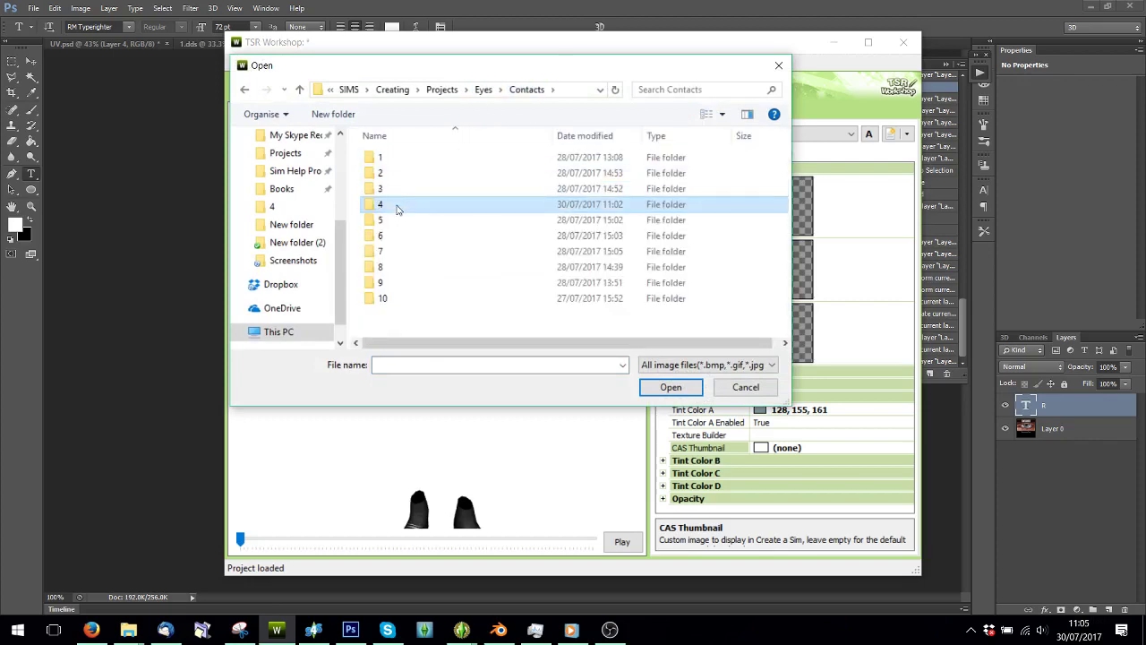
double_click(400, 208)
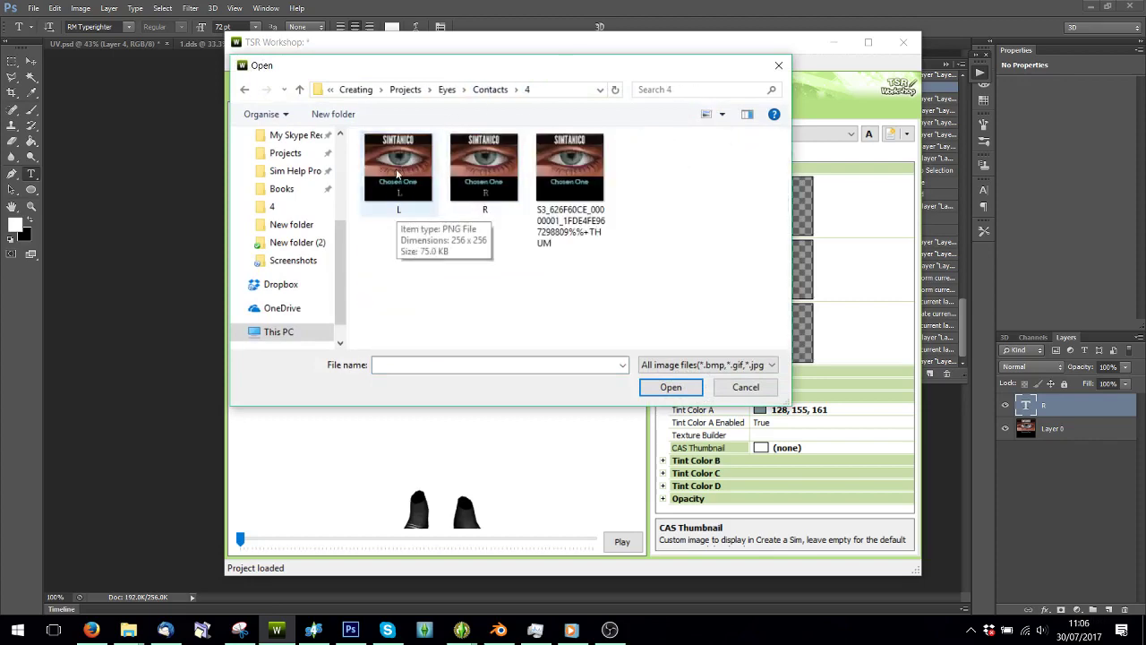
double_click(400, 215)
Step: Set the second texture variation's CAS Thumbnail to the 2L image from the Contacts folder 3
left_click(710, 135)
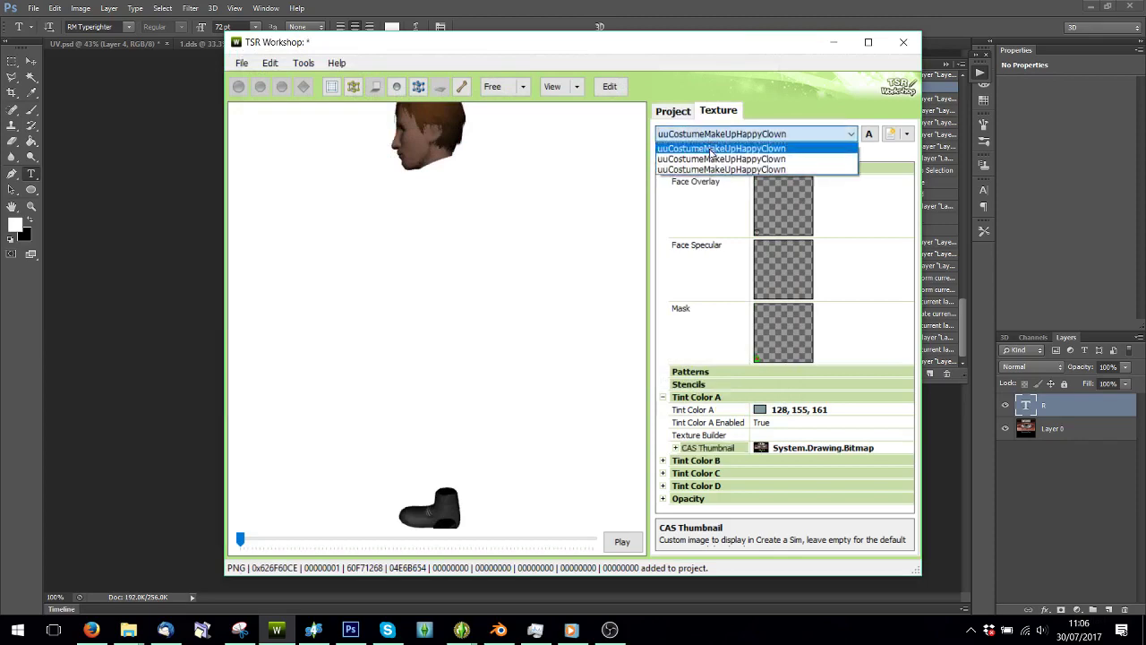
left_click(709, 147)
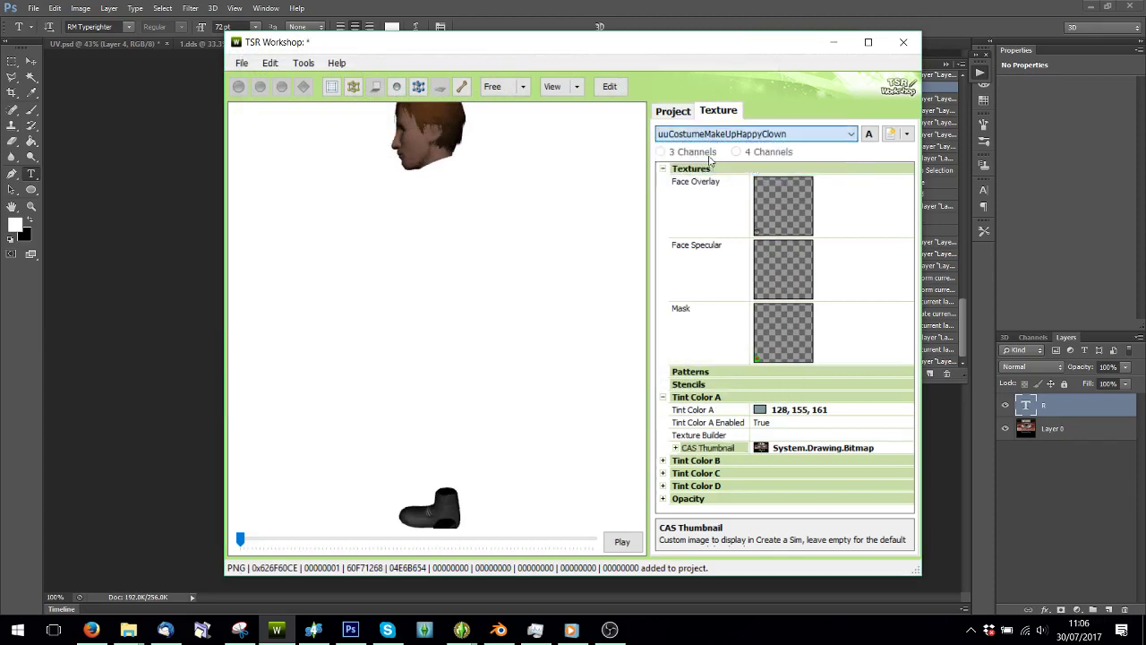
left_click(663, 397)
left_click(860, 448)
left_click(906, 448)
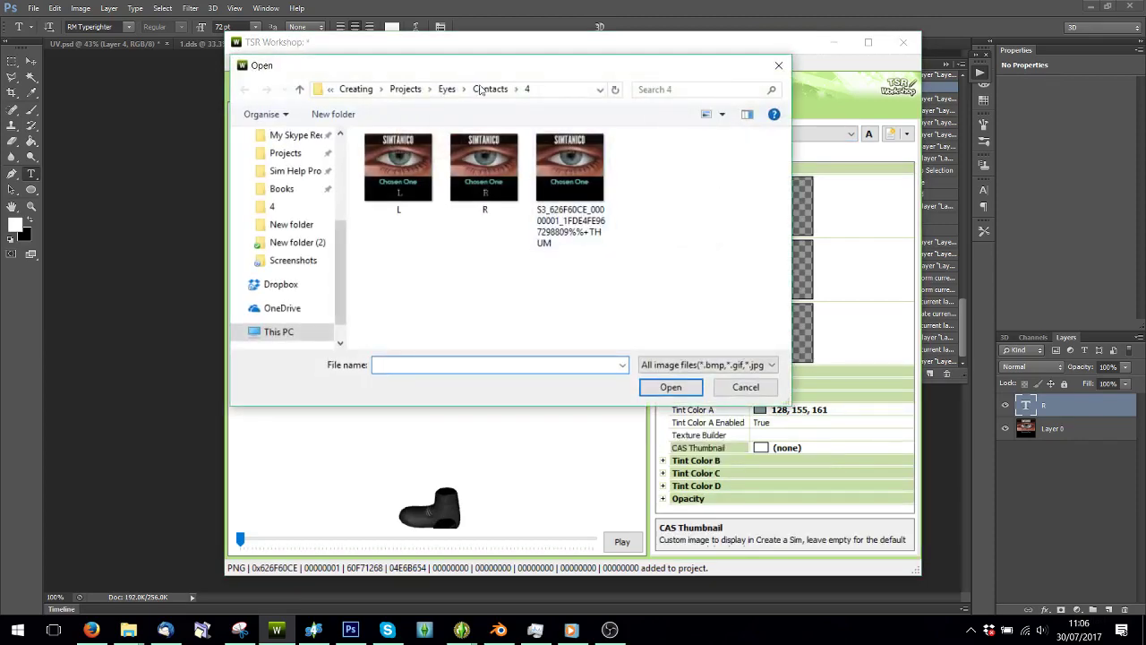
left_click(479, 90)
double_click(394, 192)
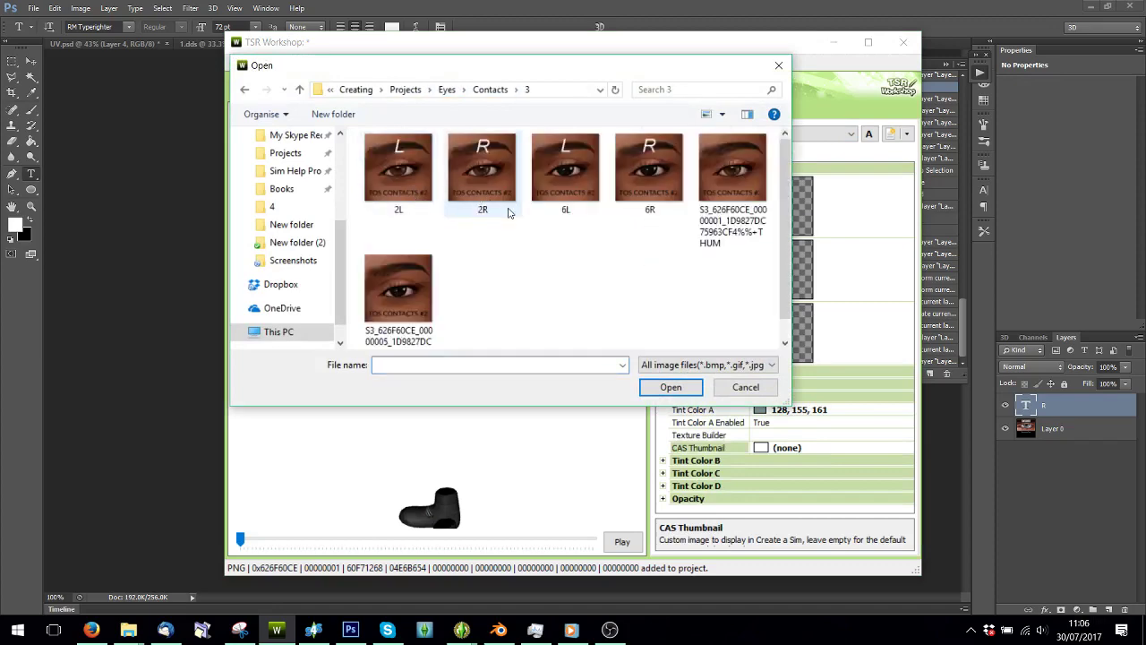
double_click(399, 181)
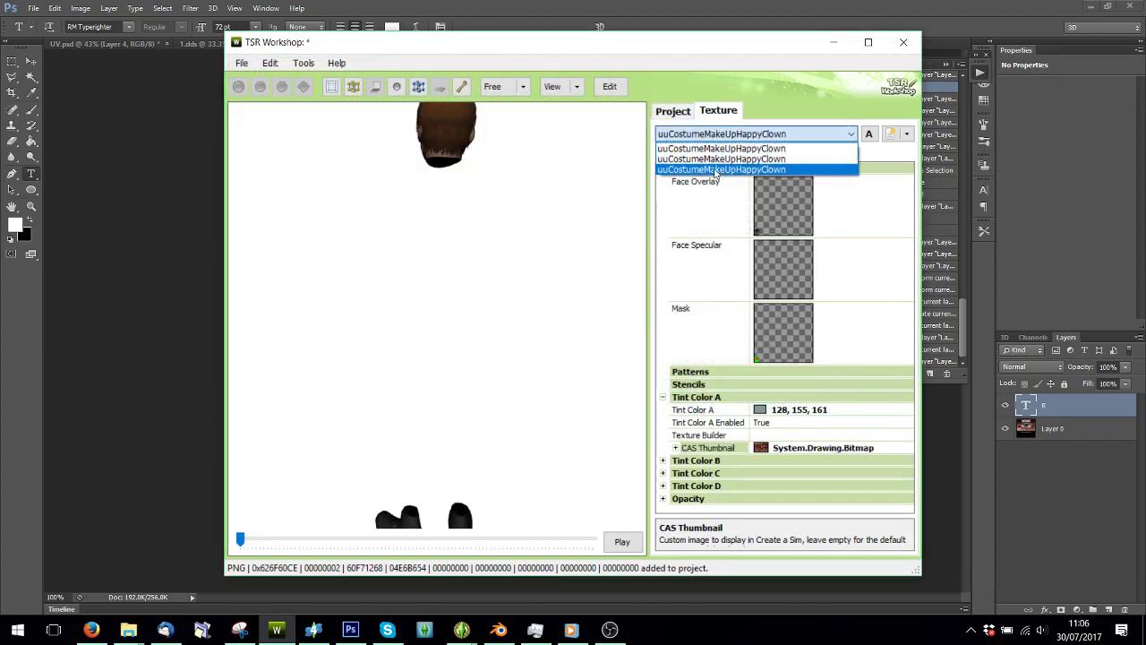
Step: Set the third texture variation's CAS Thumbnail to the 6L image from the Contacts folder 3
left_click(717, 165)
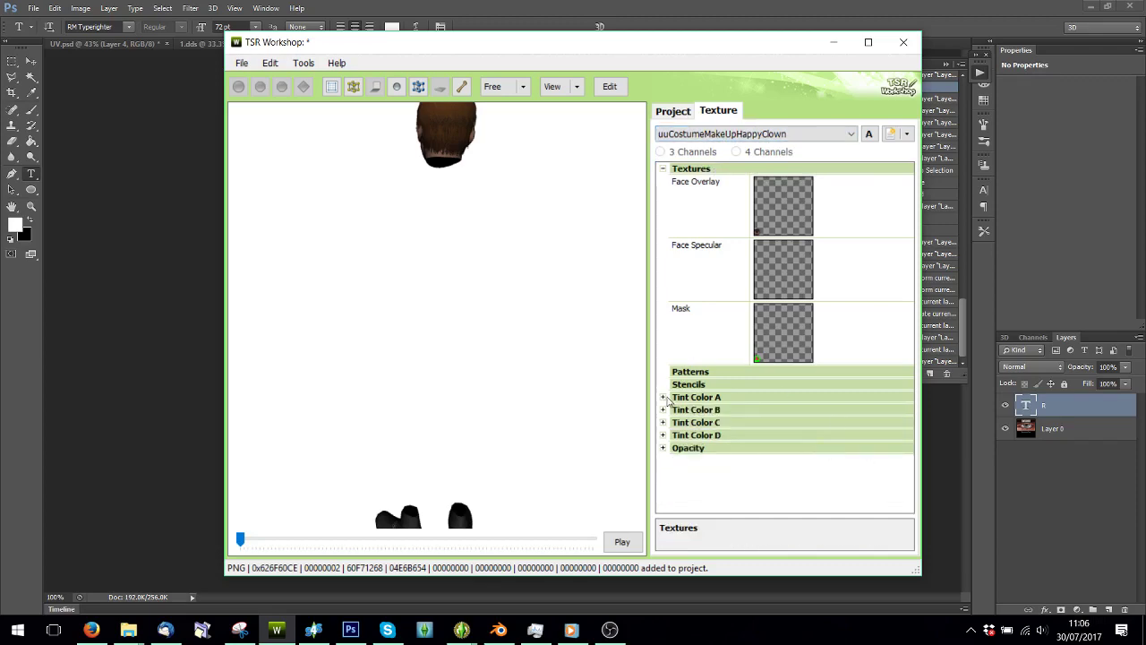
left_click(669, 398)
left_click(664, 398)
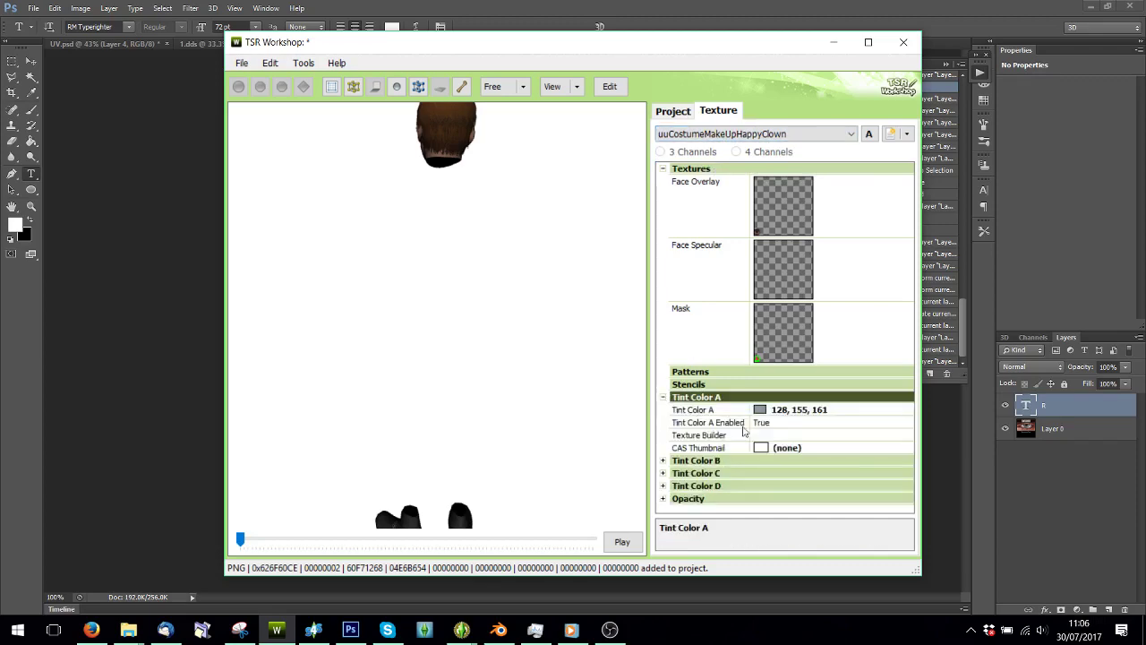
left_click(882, 448)
left_click(910, 448)
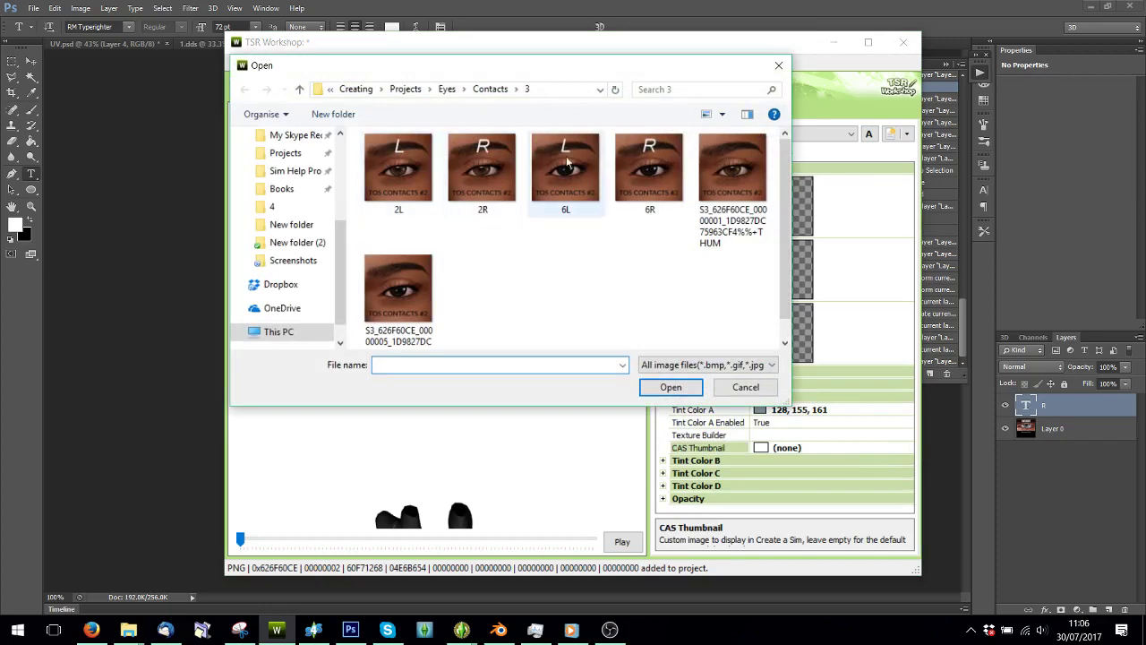
double_click(566, 176)
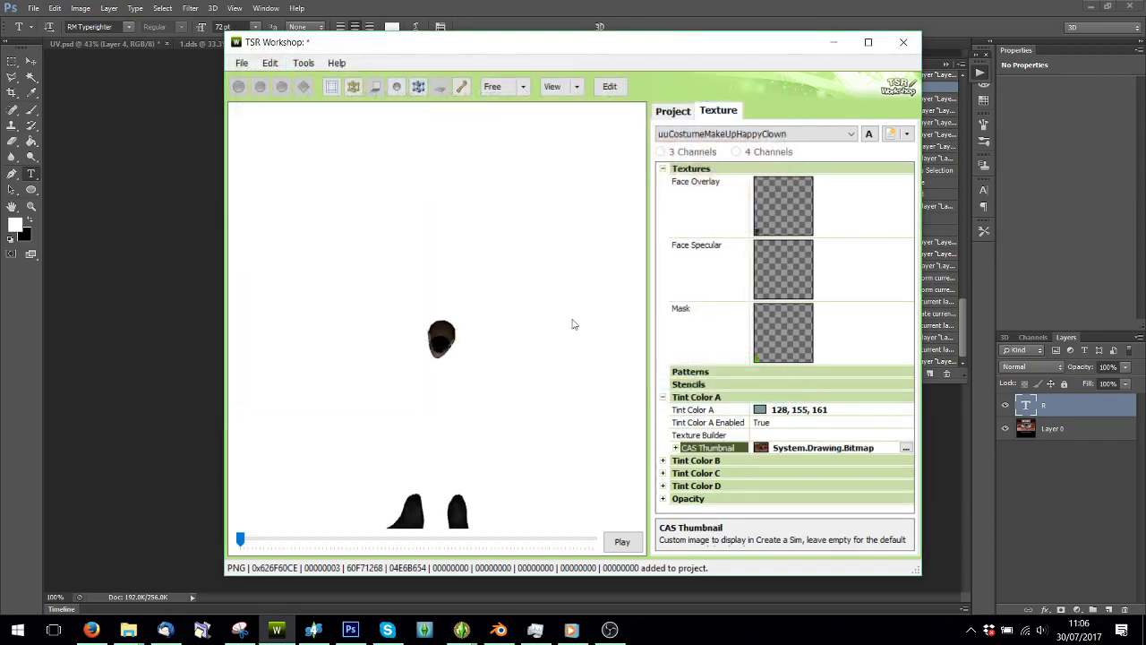
Step: Export all of the project contents as a package named CAS_con_SIMPLYLeft2 in the Contacts folder
left_click(270, 62)
left_click(516, 215)
left_click(489, 193)
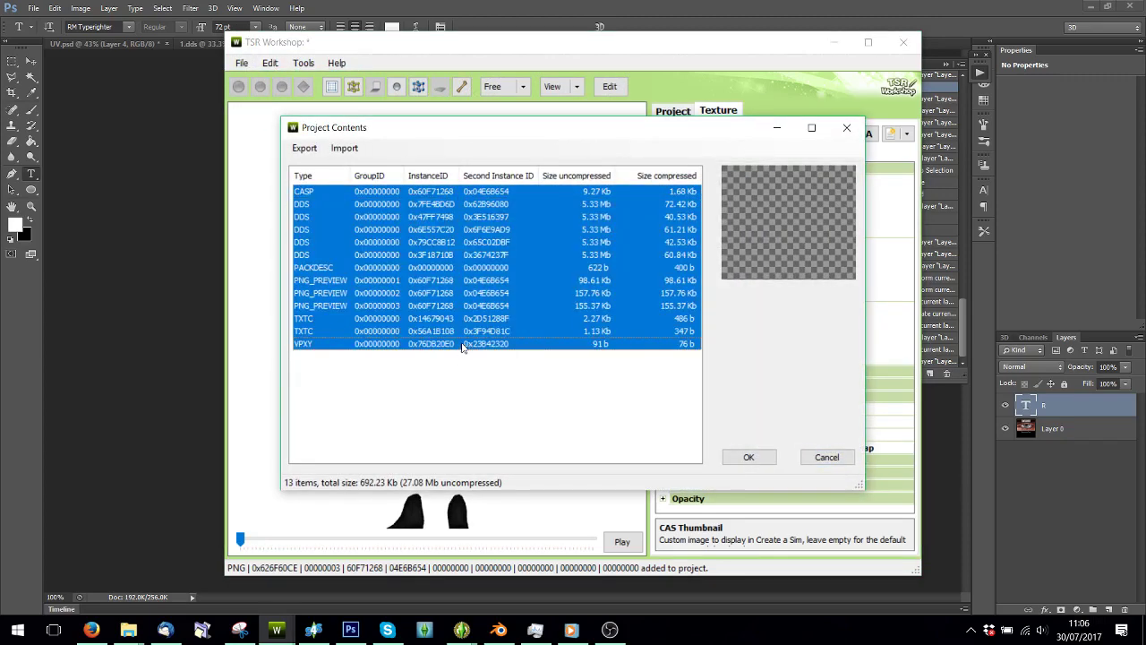
left_click(304, 148)
left_click(312, 169)
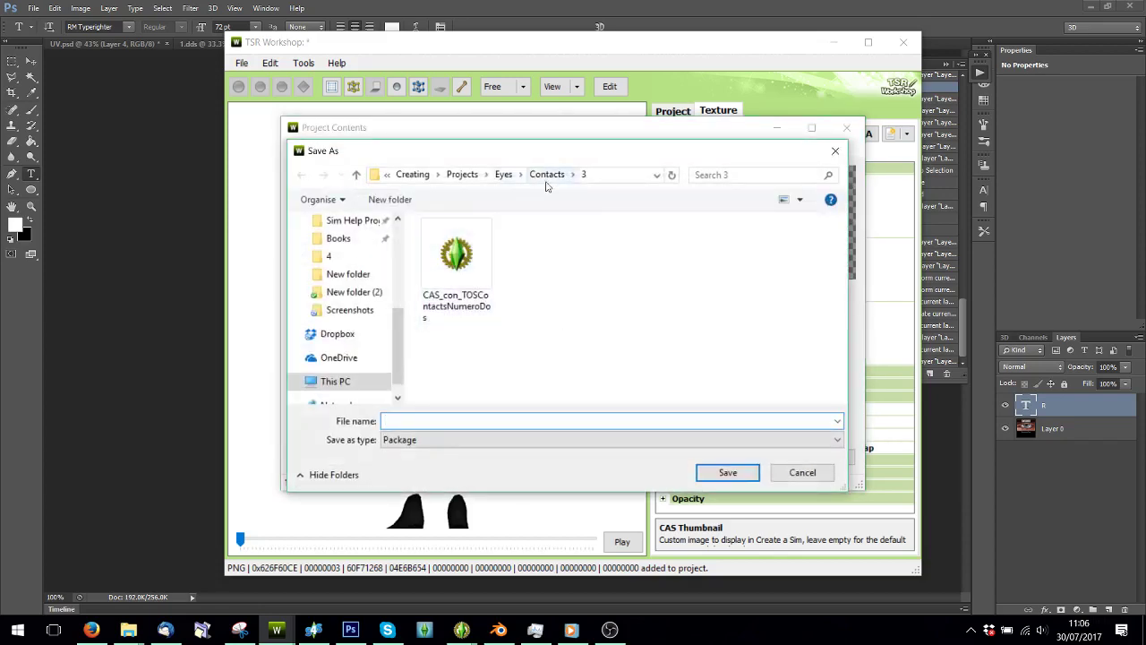
left_click(548, 178)
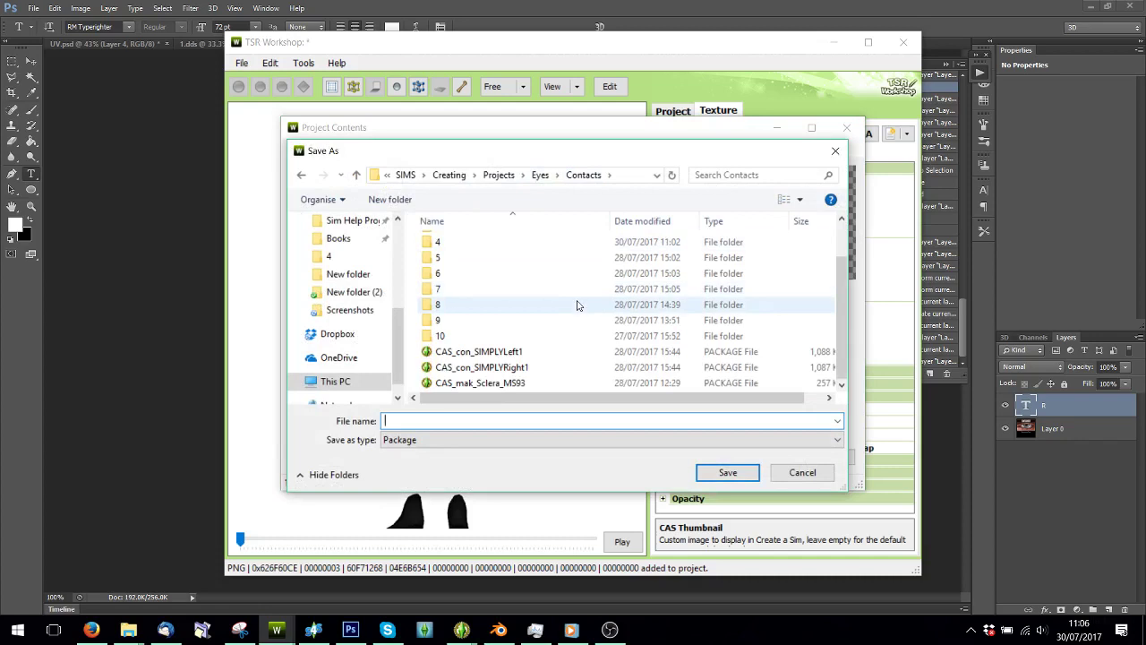
type("CAS_")
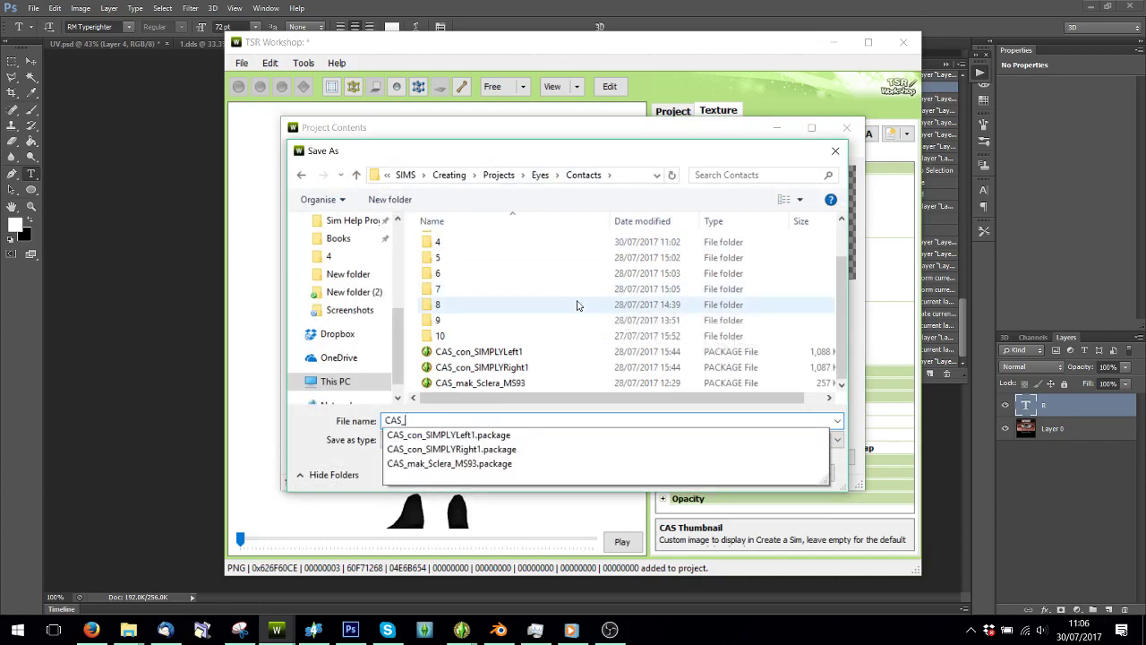
type("con_")
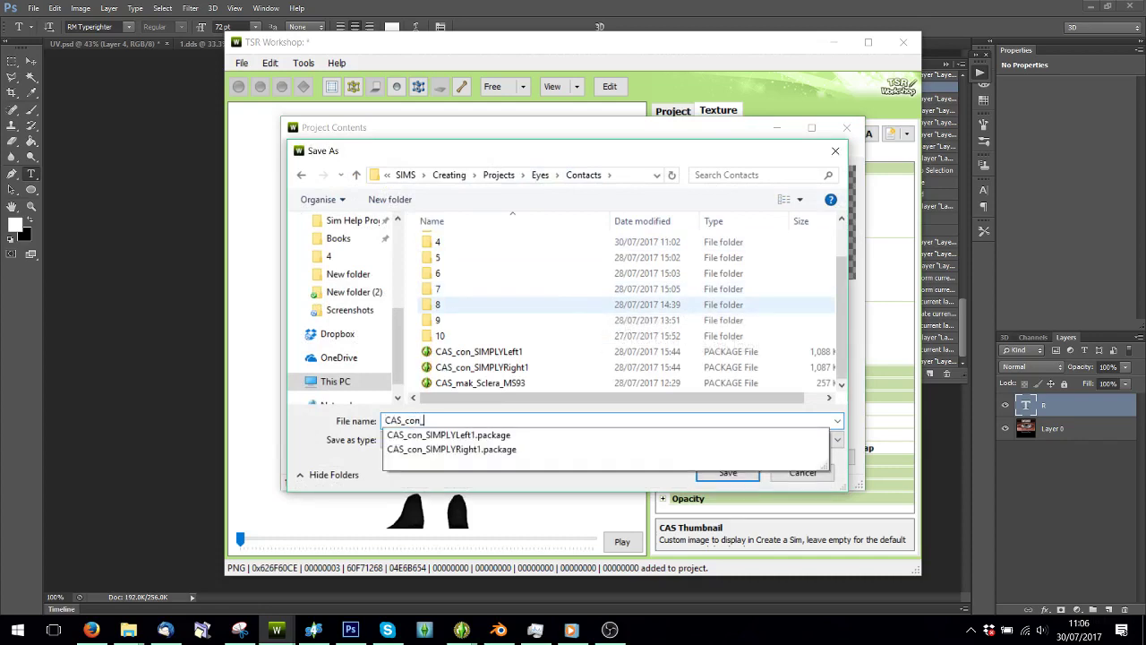
type("SlMPLYLeft2")
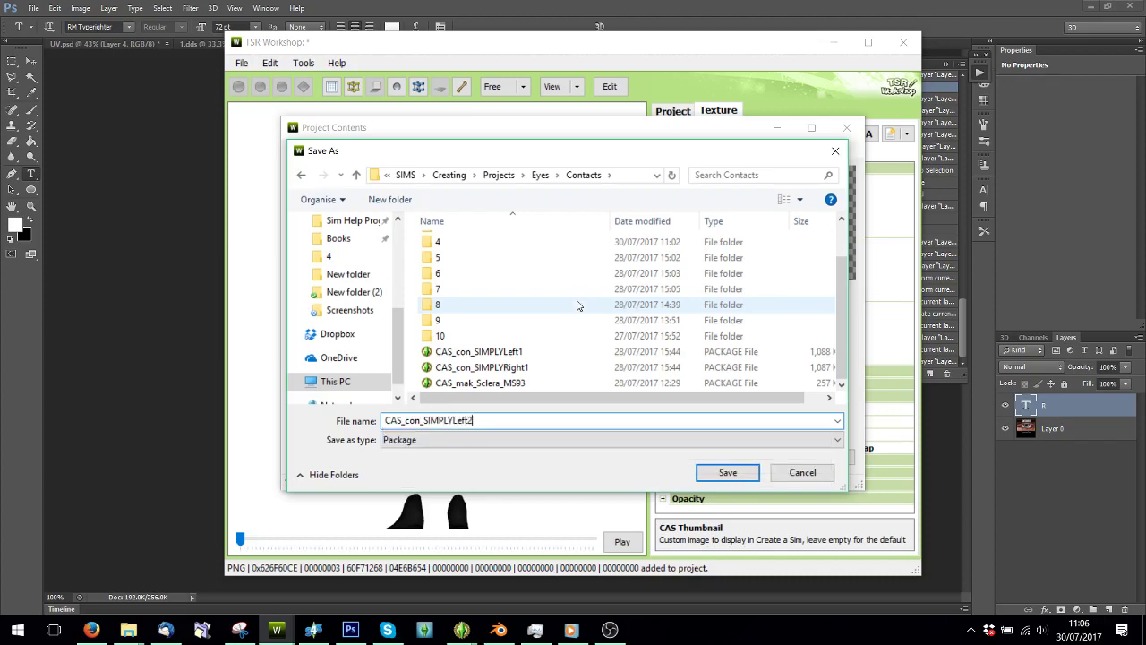
left_click(728, 472)
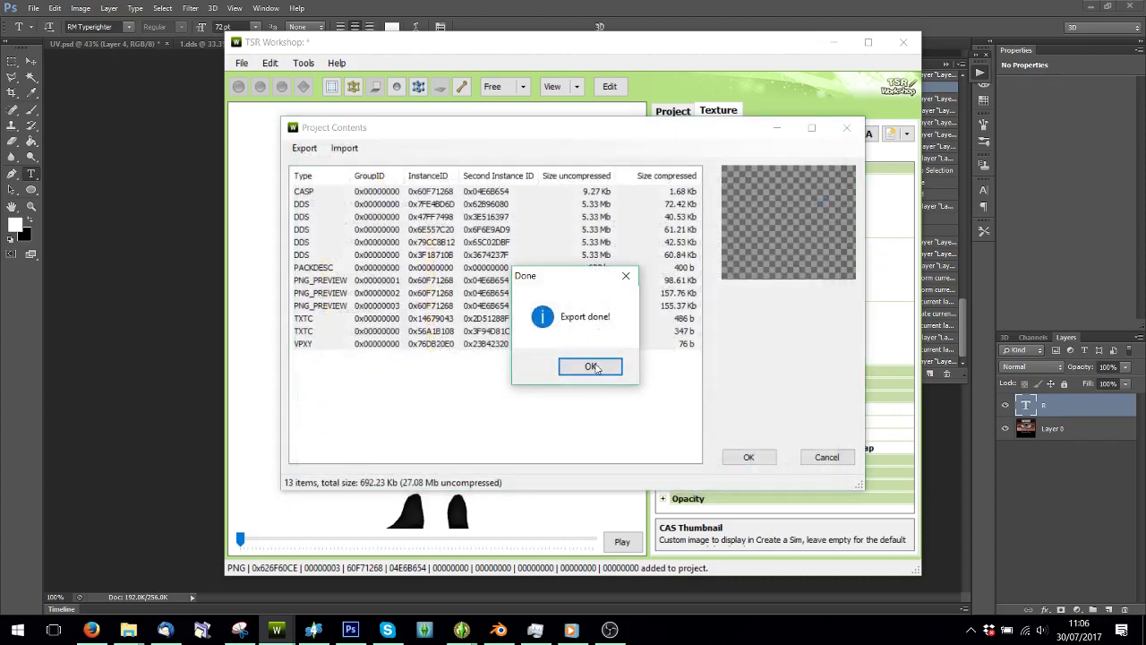
left_click(595, 366)
left_click(752, 461)
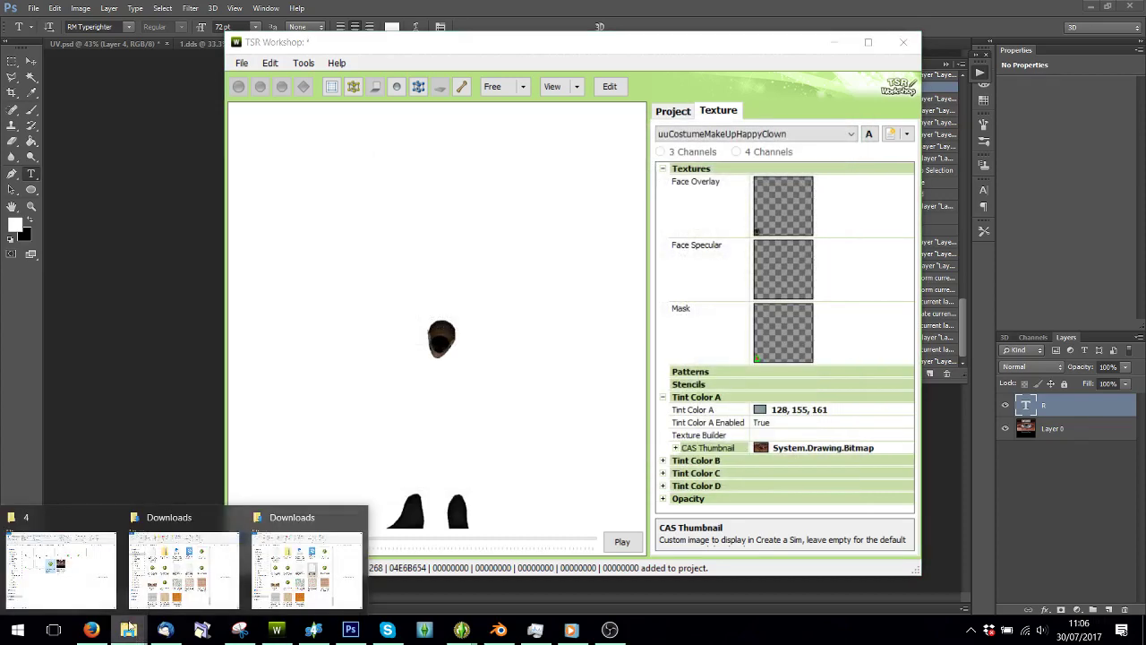
Step: In File Explorer, show the Contacts and Sim Help Programs folders side by side and run the CAS_con_SIMPLYLeft2 package through s3rc
left_click(96, 536)
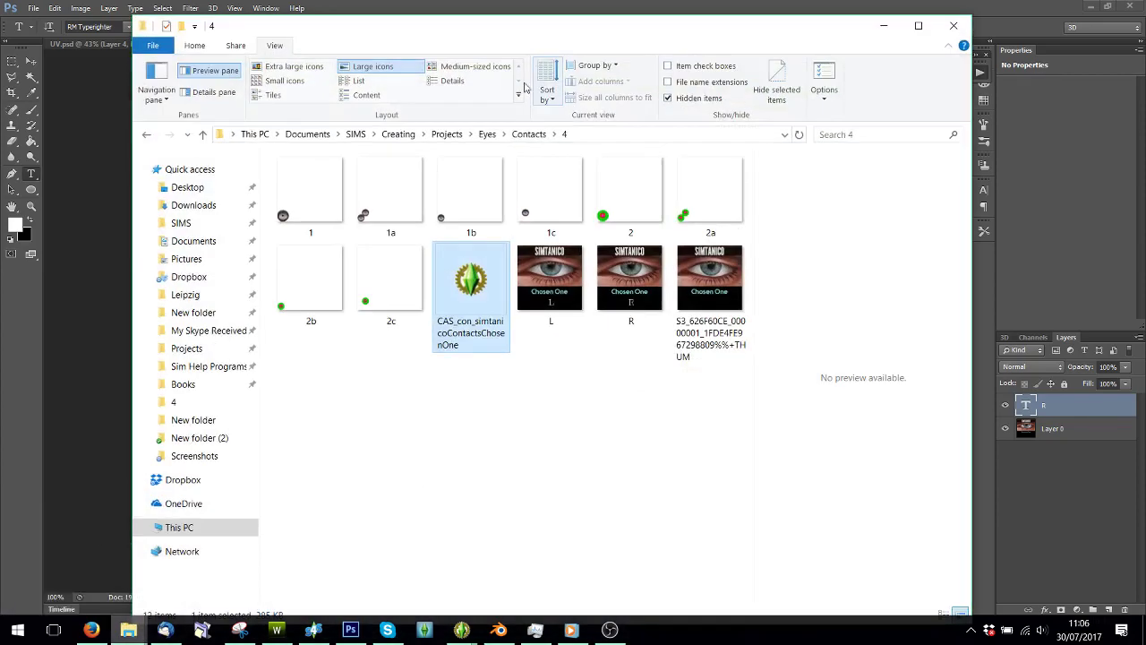
left_click(528, 133)
mouse_move(128, 630)
left_click(192, 573)
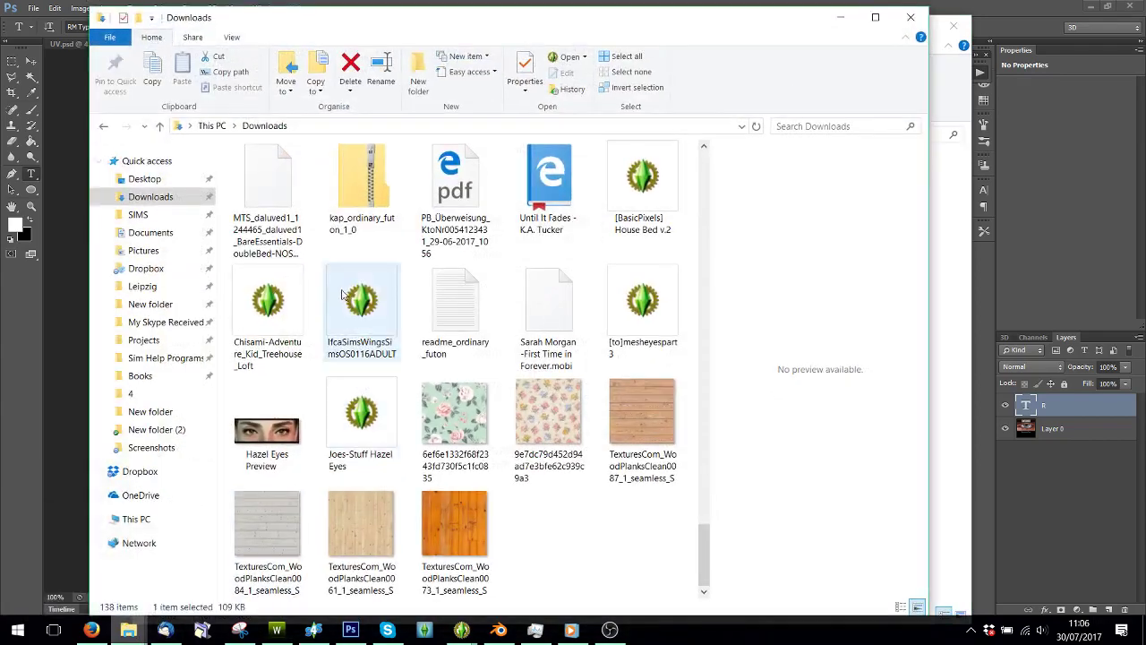
left_click(193, 358)
left_click_drag(251, 18, 650, 15)
scroll(949, 439, "down", 3)
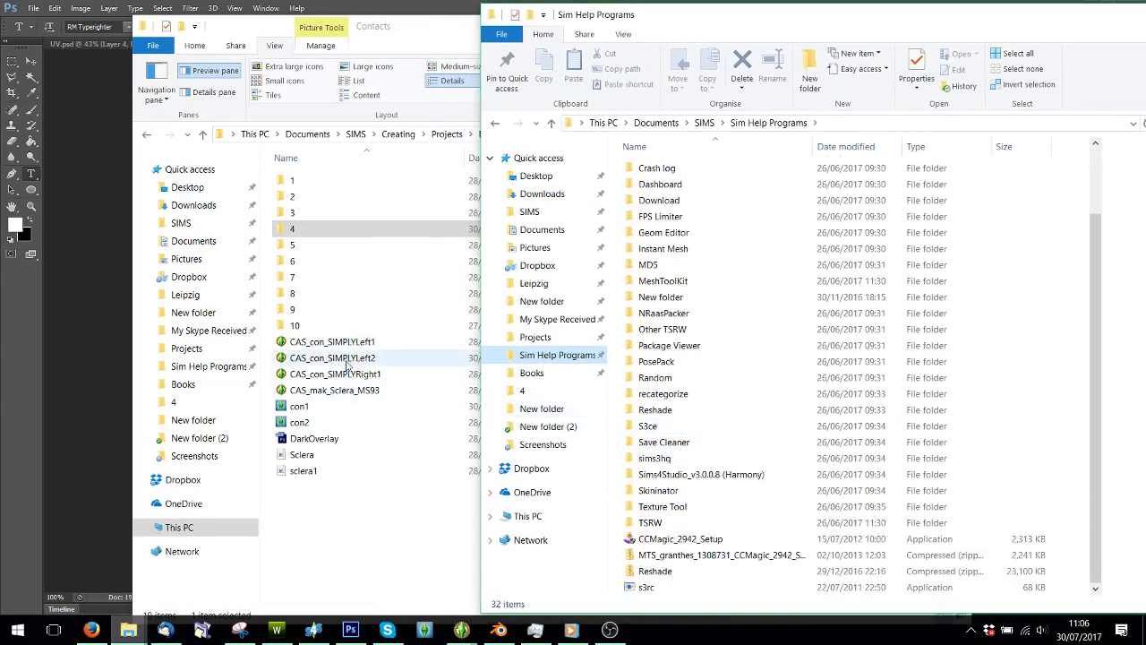
left_click_drag(331, 352, 680, 590)
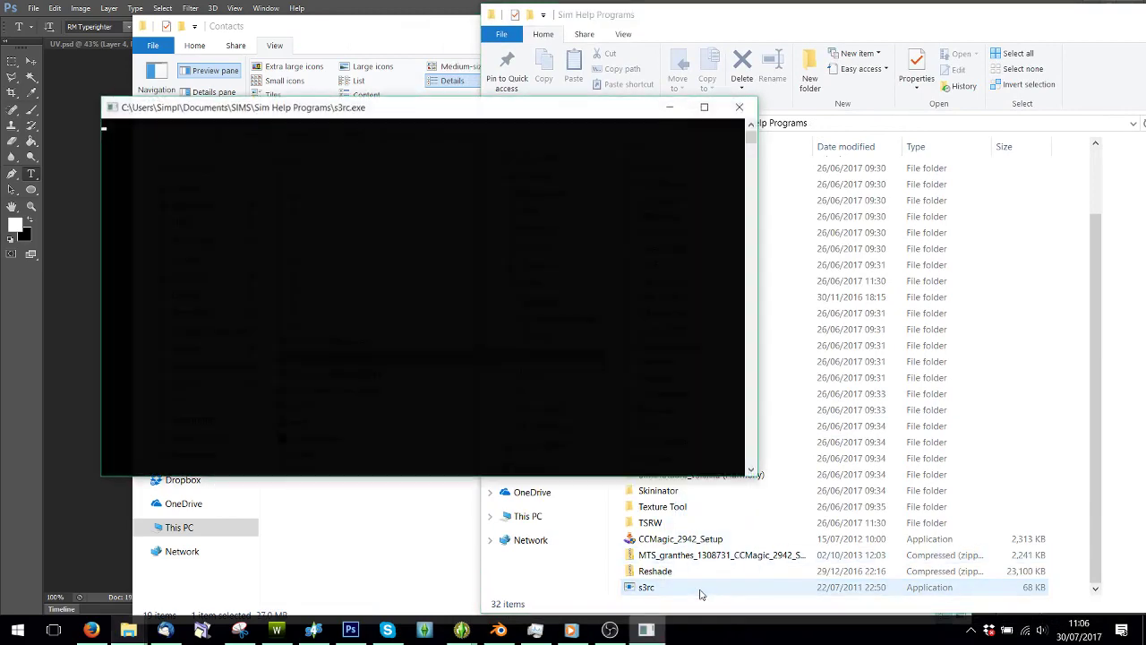
left_click(355, 361)
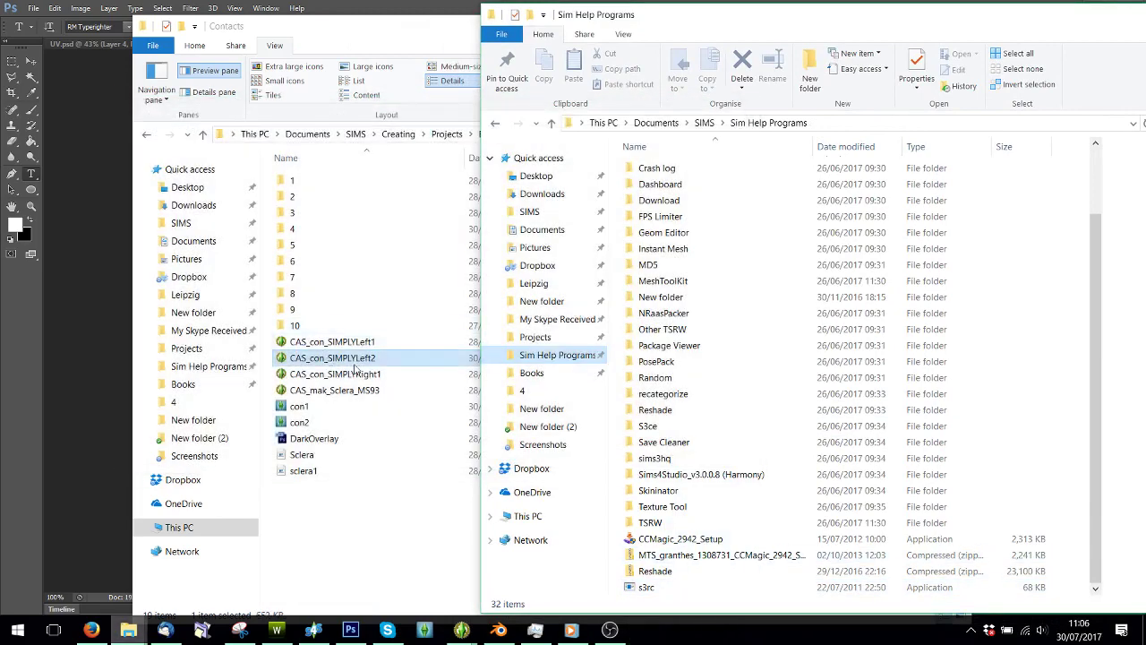